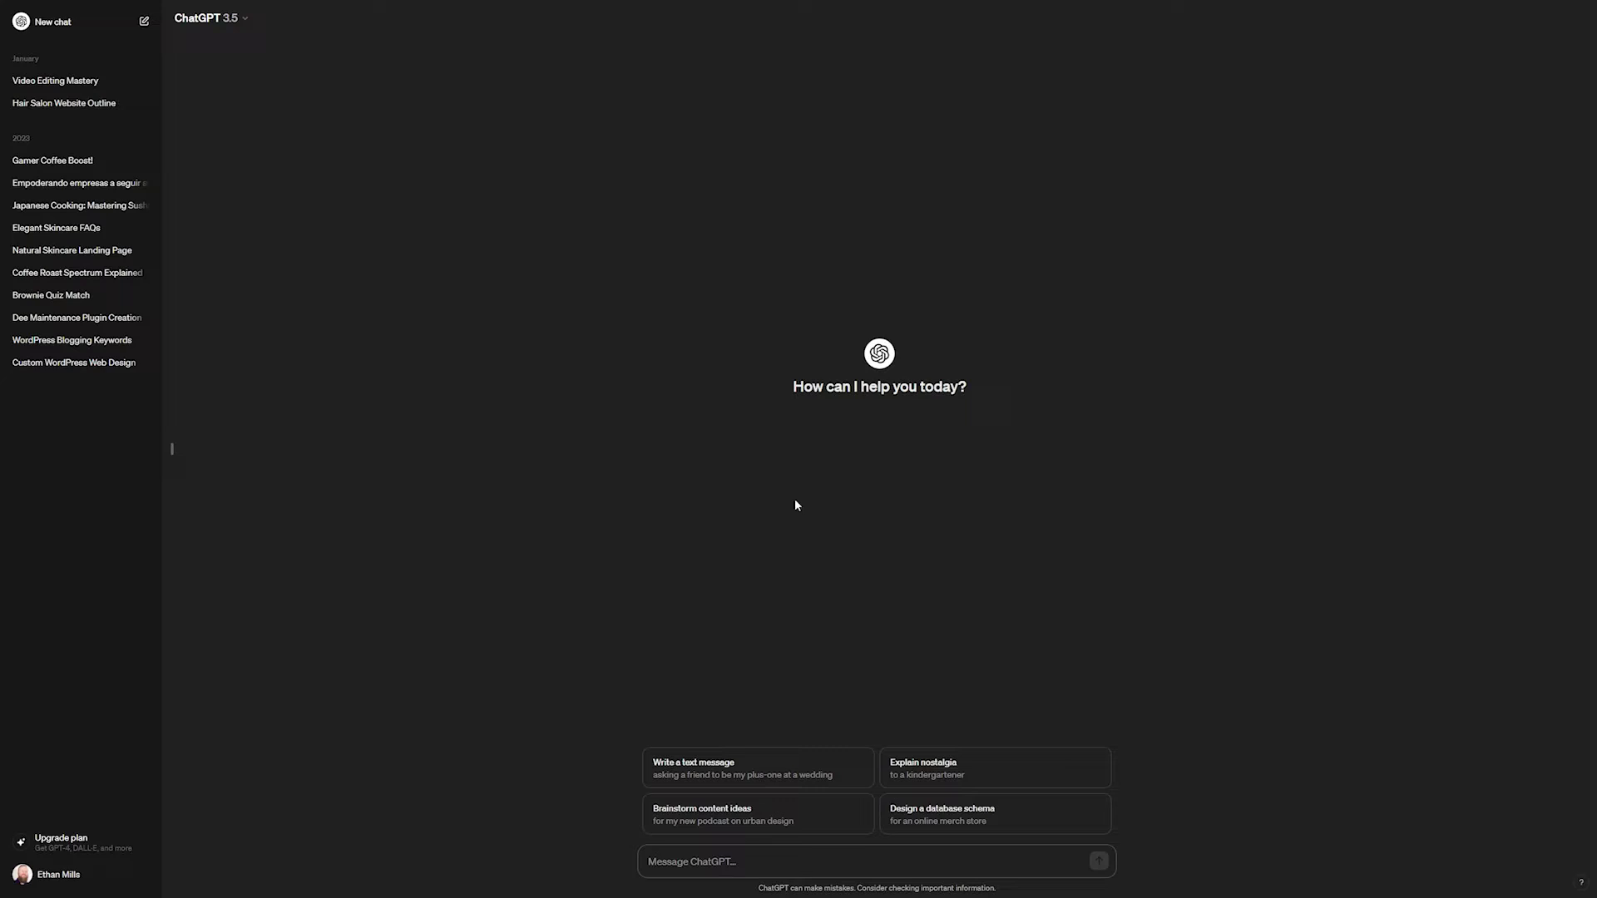
Step: Ask ChatGPT which 14 pages an email marketing agency website should have
text(Make a concise list of the pages an email marketing agency's website should have?)
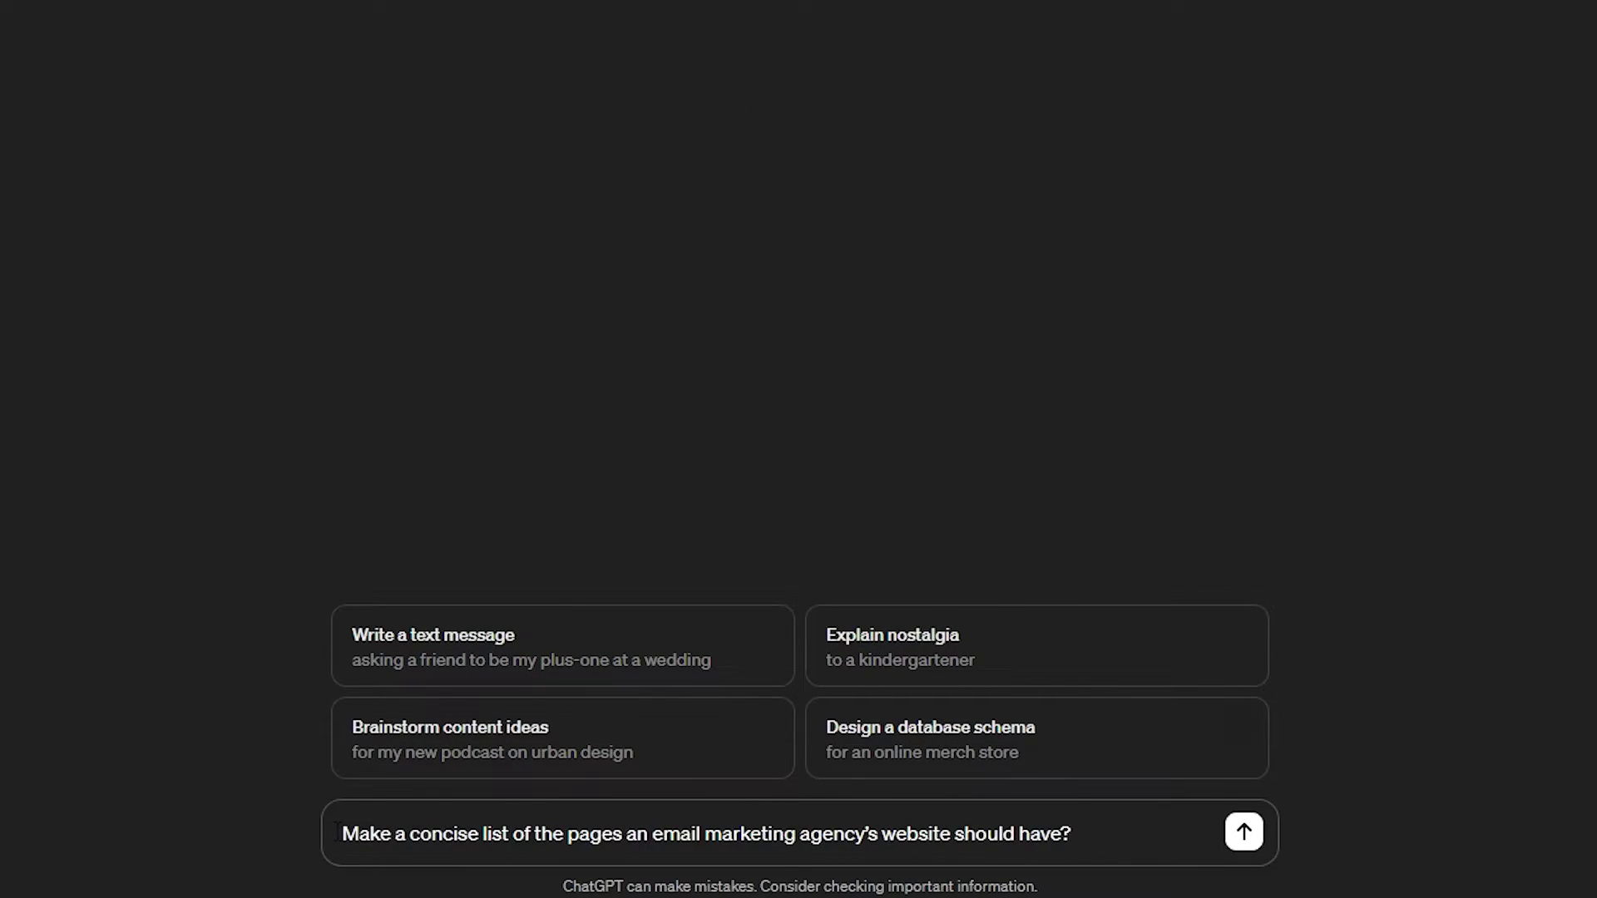
drag(337, 832, 523, 834)
click(557, 847)
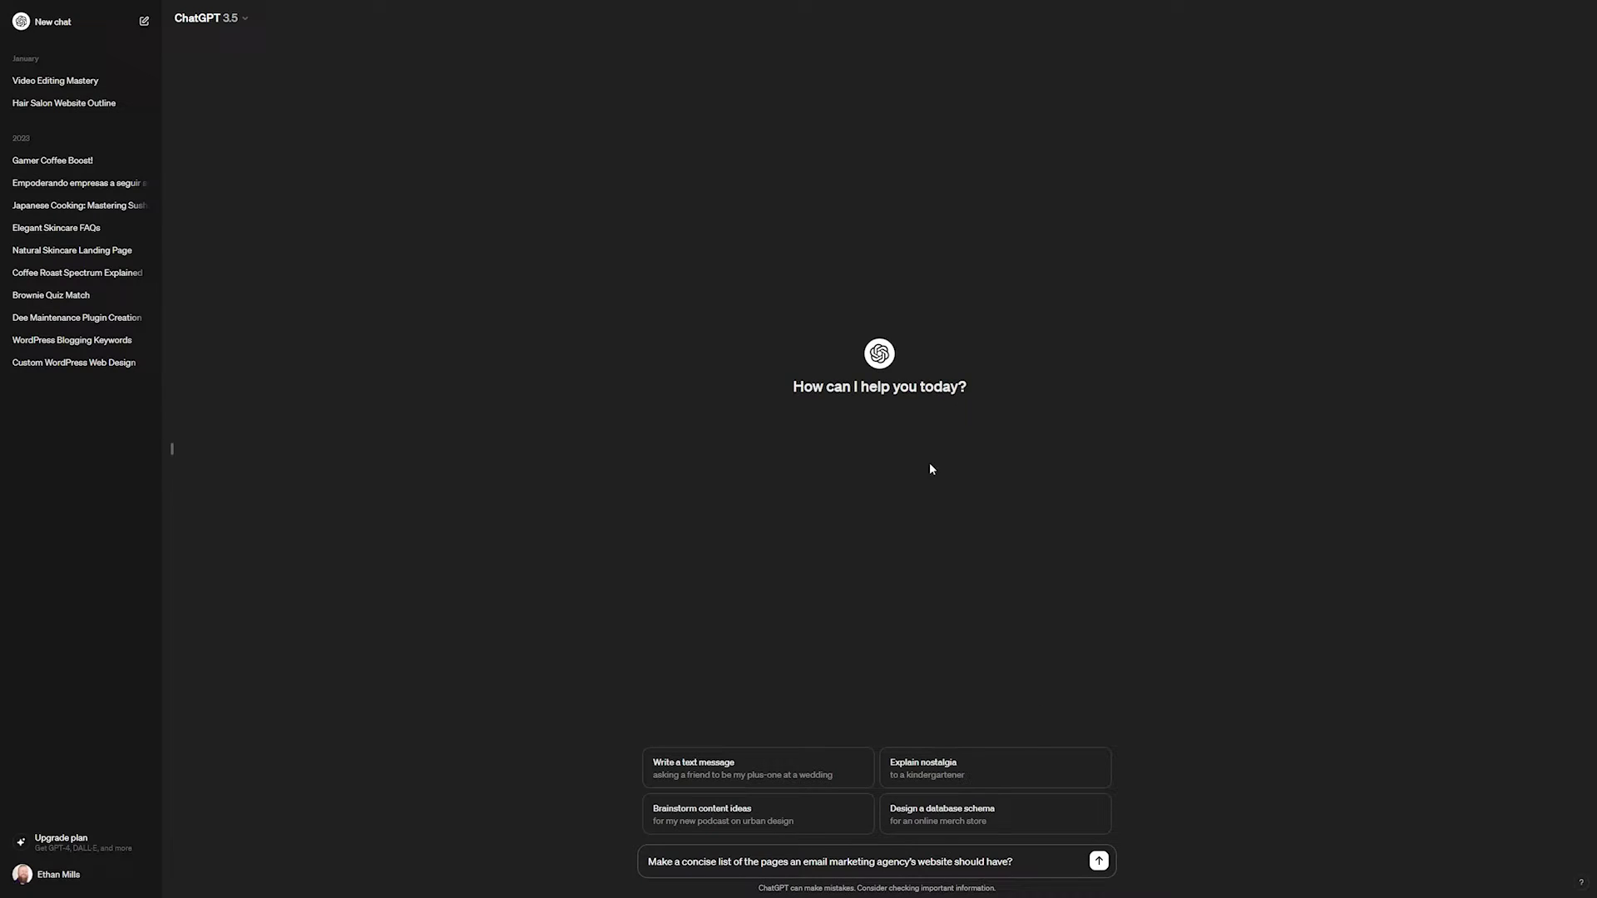
click(1098, 861)
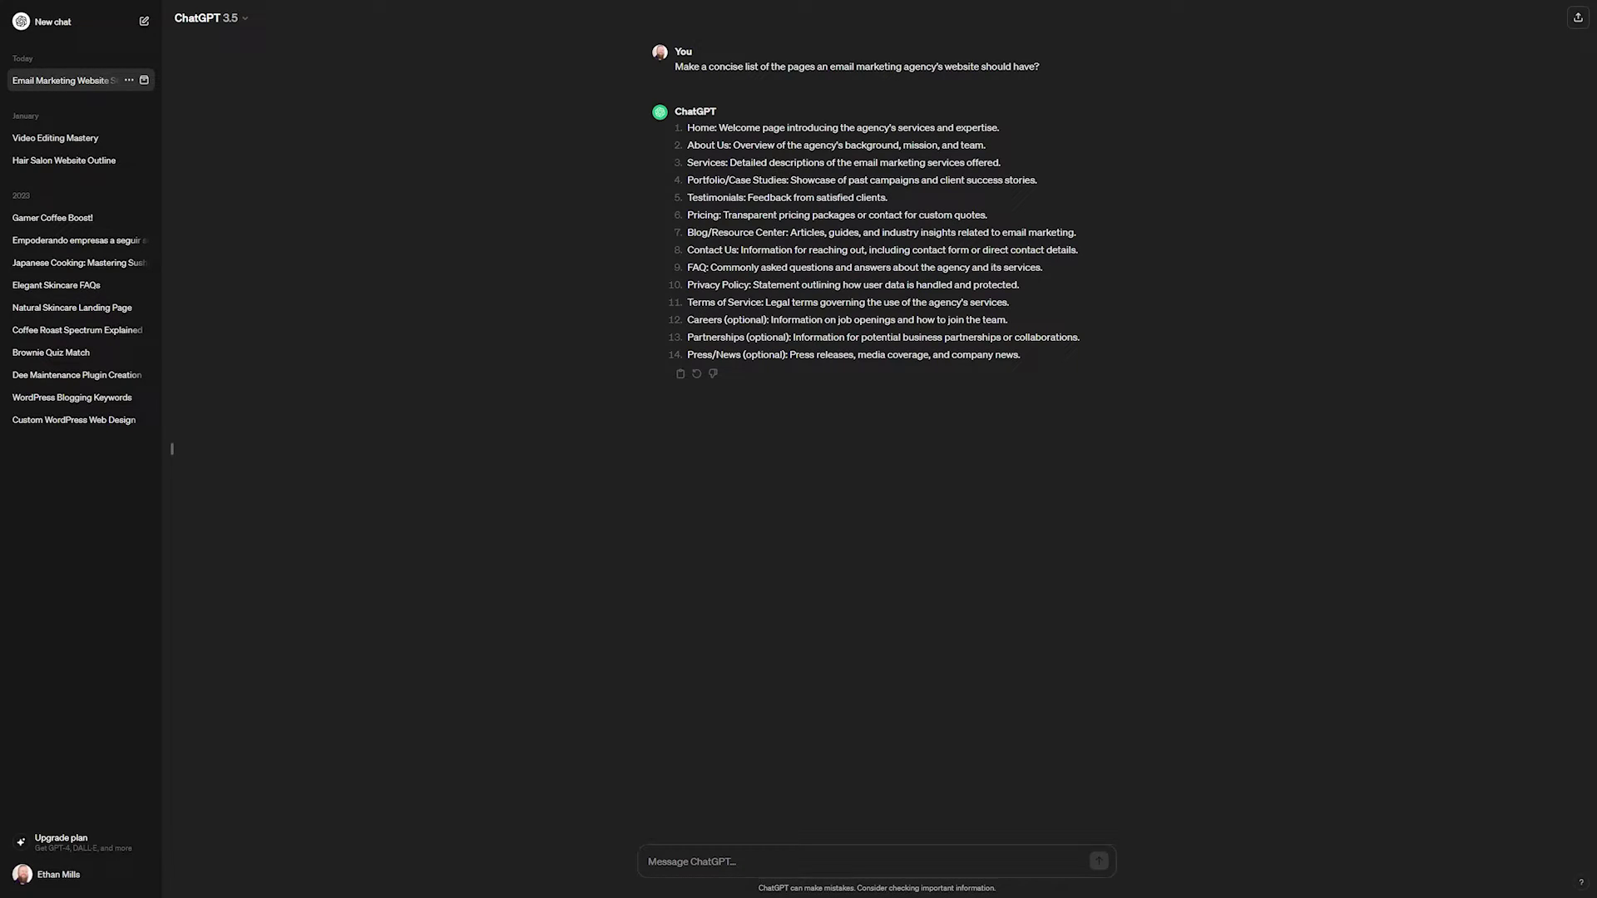
drag(687, 128, 729, 127)
click(746, 127)
drag(718, 127, 999, 127)
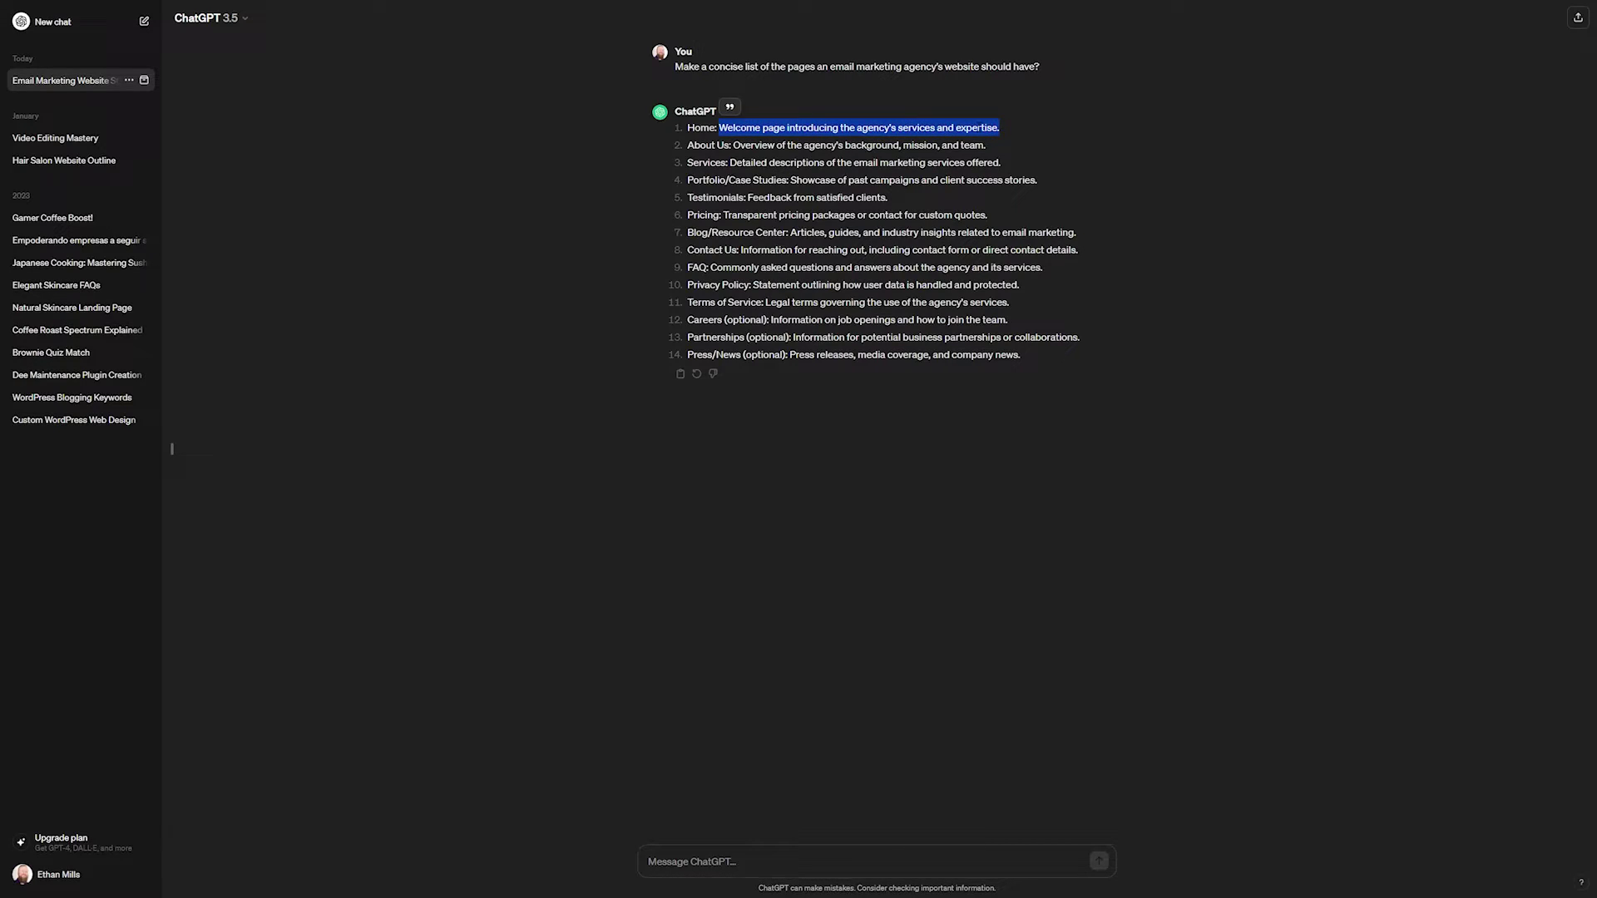
click(699, 139)
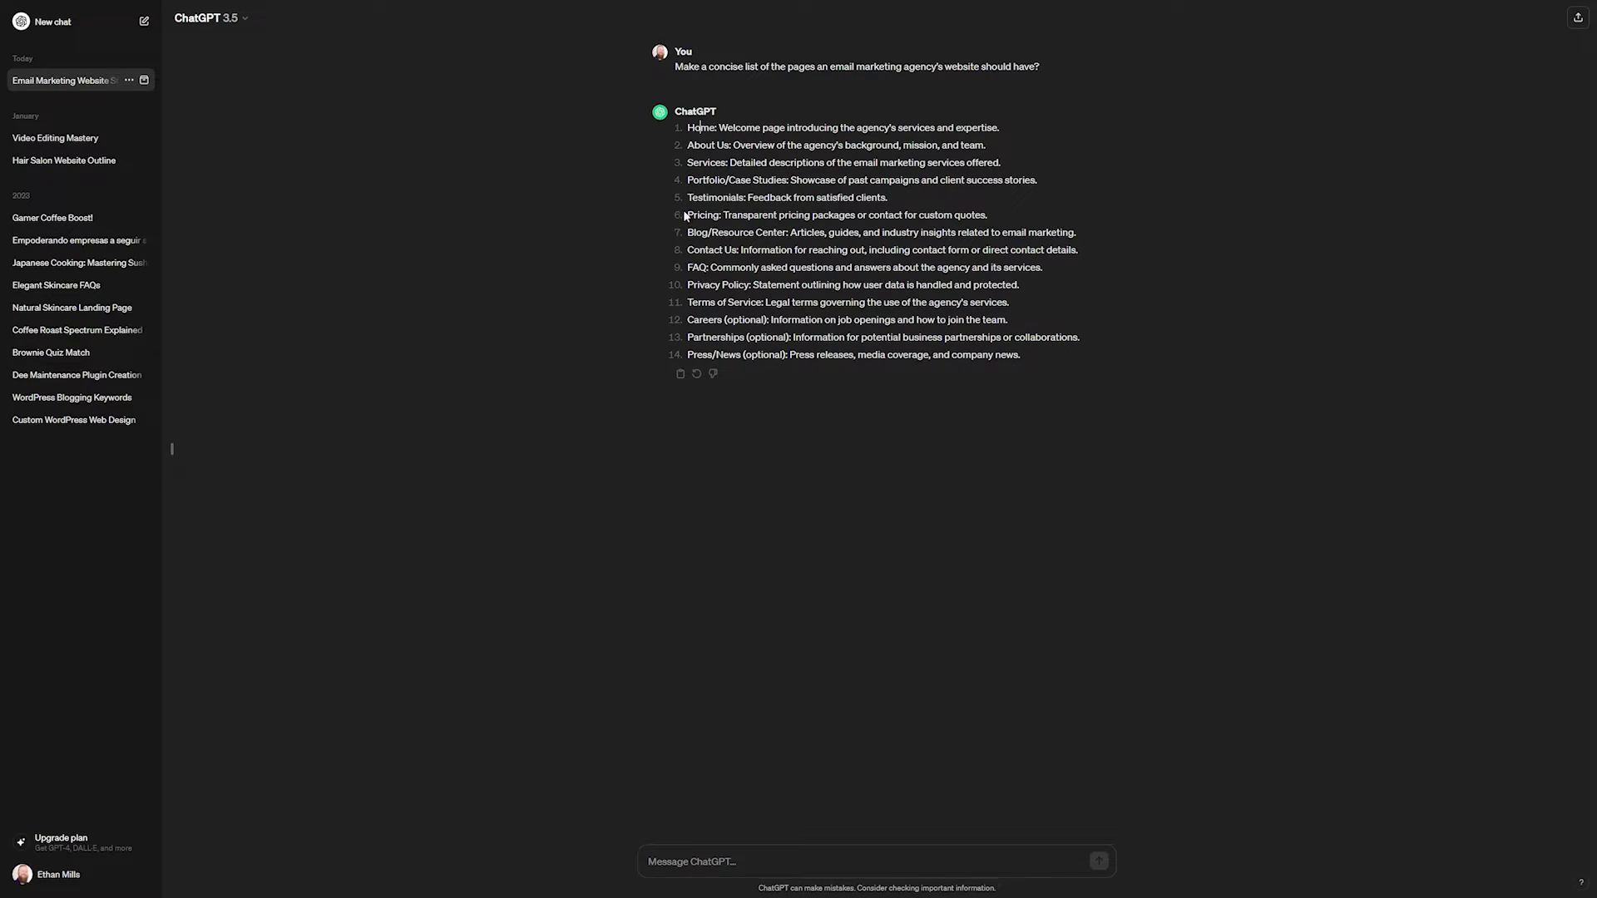
drag(686, 215, 707, 267)
click(755, 337)
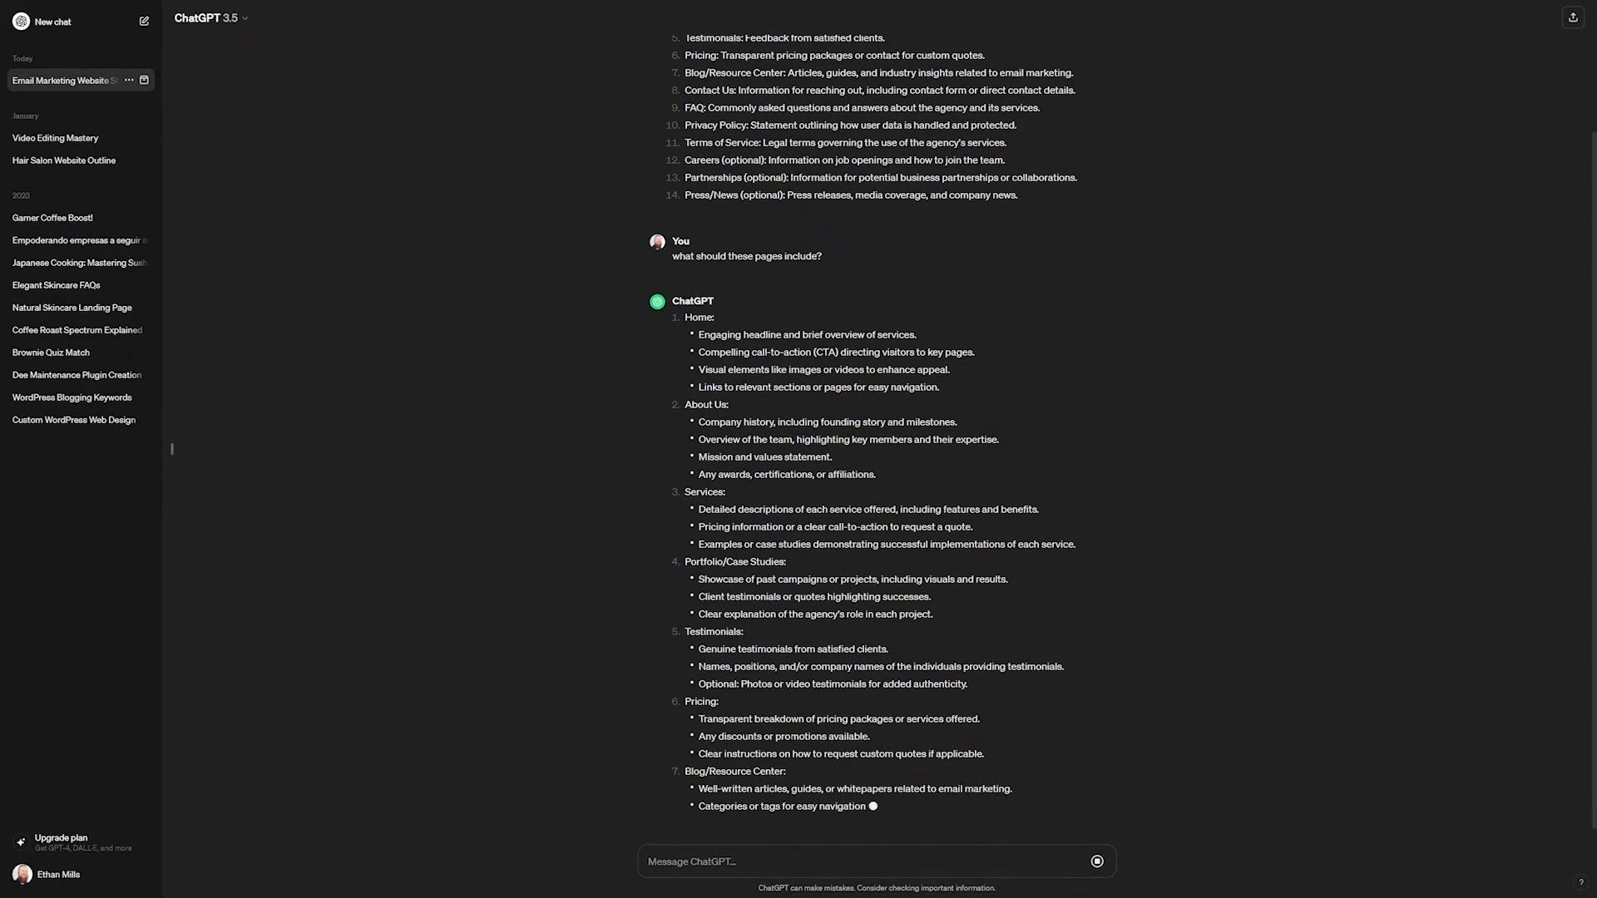
Step: Review ChatGPT's page-by-page content breakdown, including the About Us and Home page bullets
scroll(789, 780, up, 2)
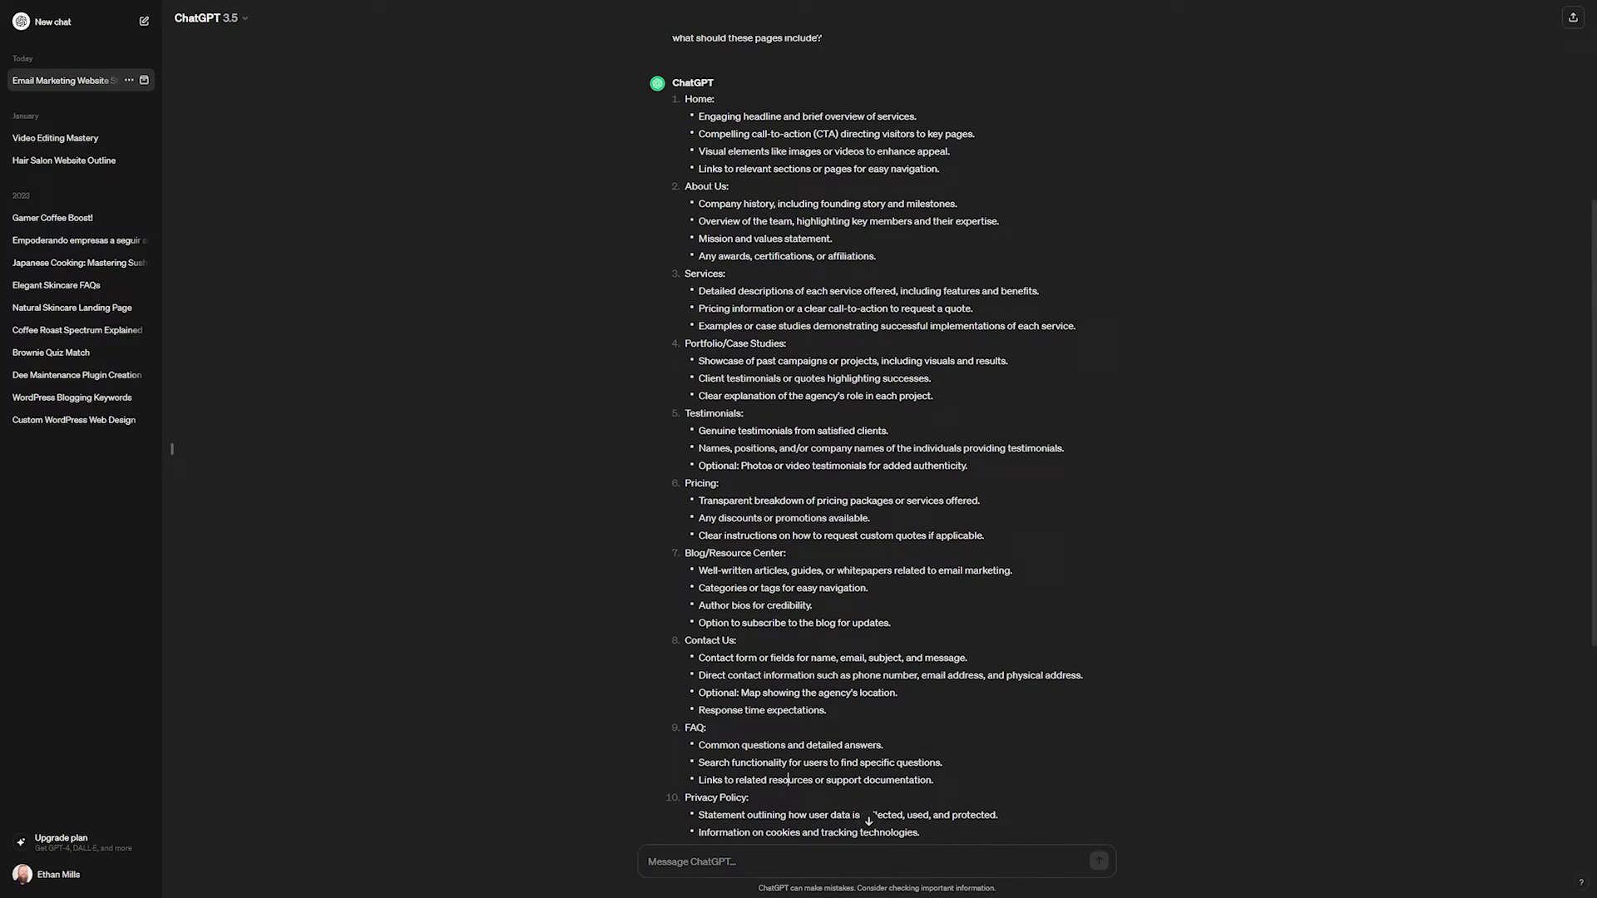
drag(699, 208, 794, 221)
drag(697, 241, 865, 250)
click(866, 249)
scroll(867, 533, up, 1)
scroll(868, 533, up, 1)
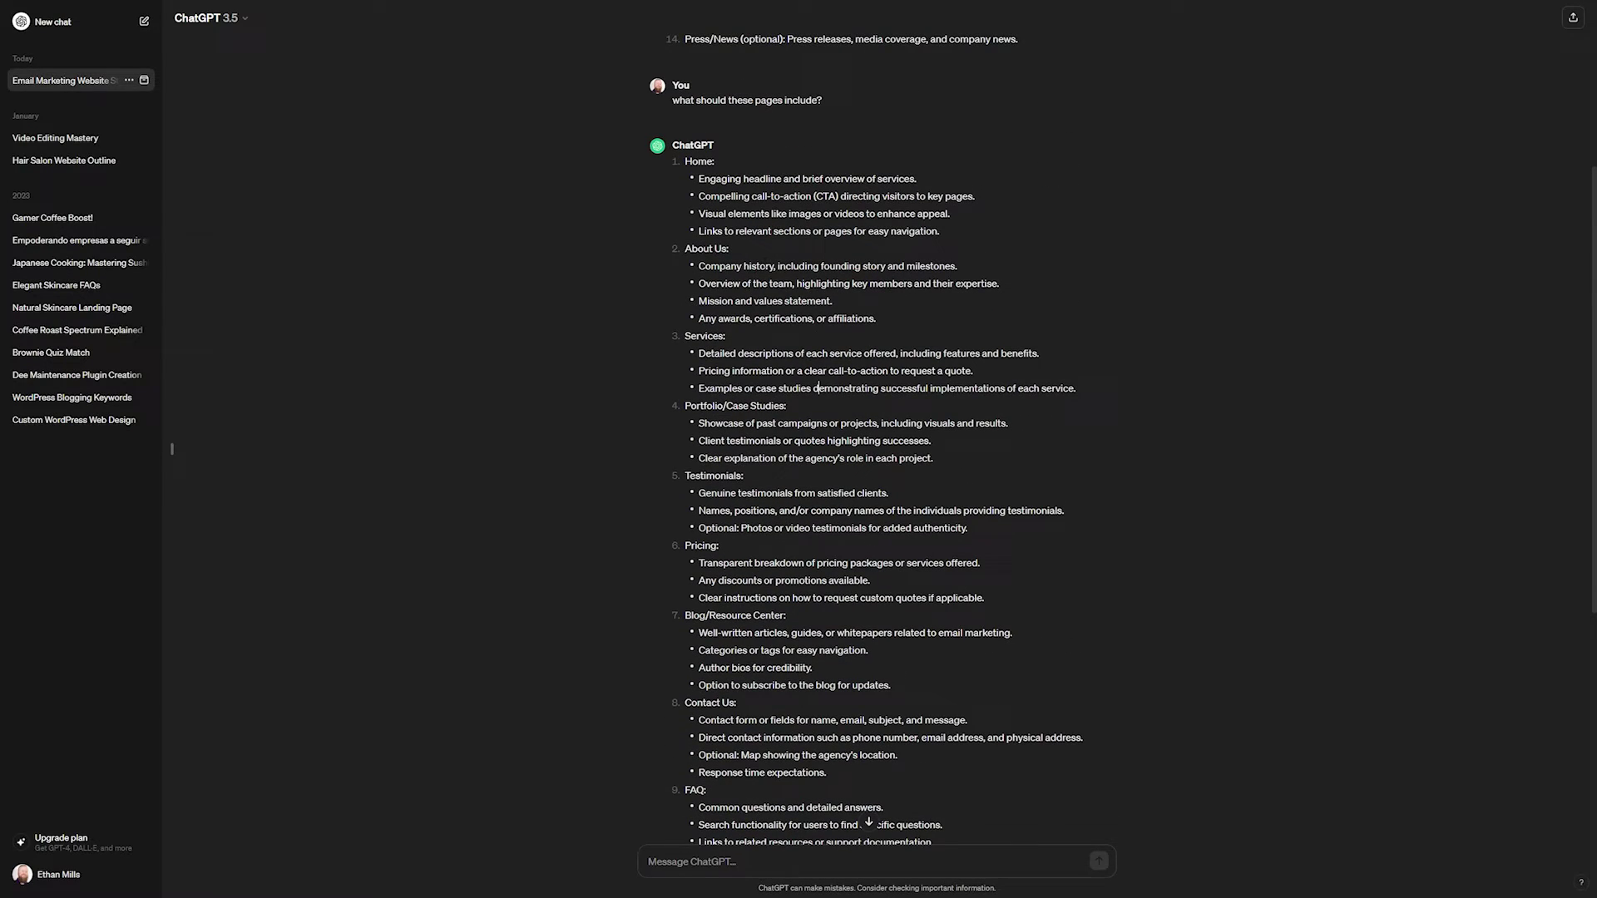
drag(699, 178, 940, 214)
click(711, 262)
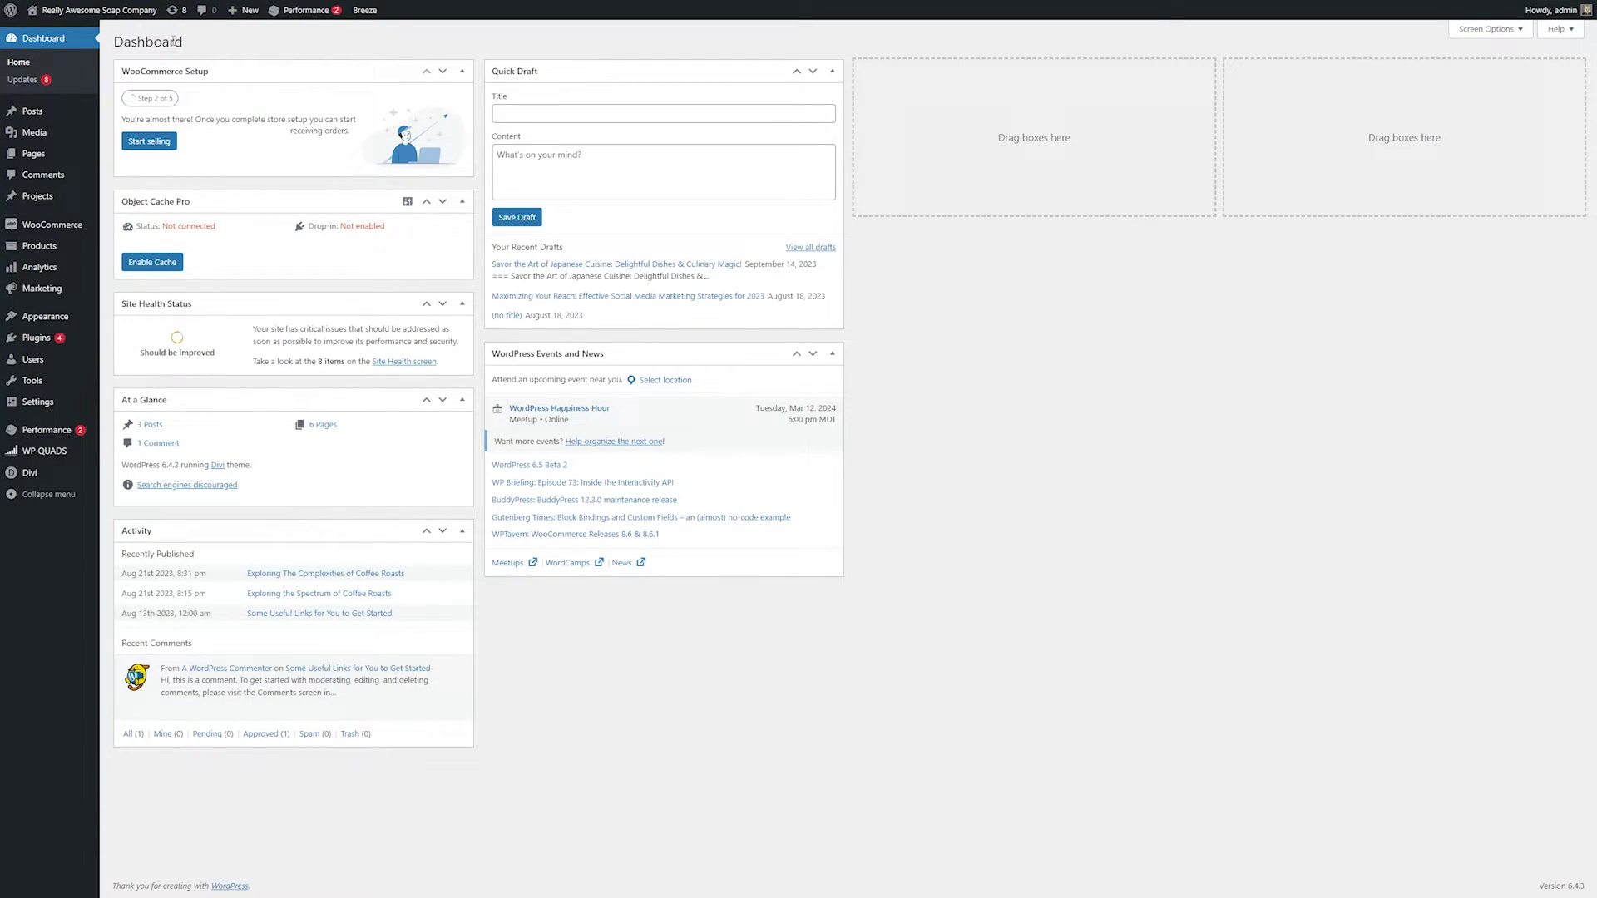
Step: Add a new WordPress page and choose to build it with Divi
mouse_move(48, 160)
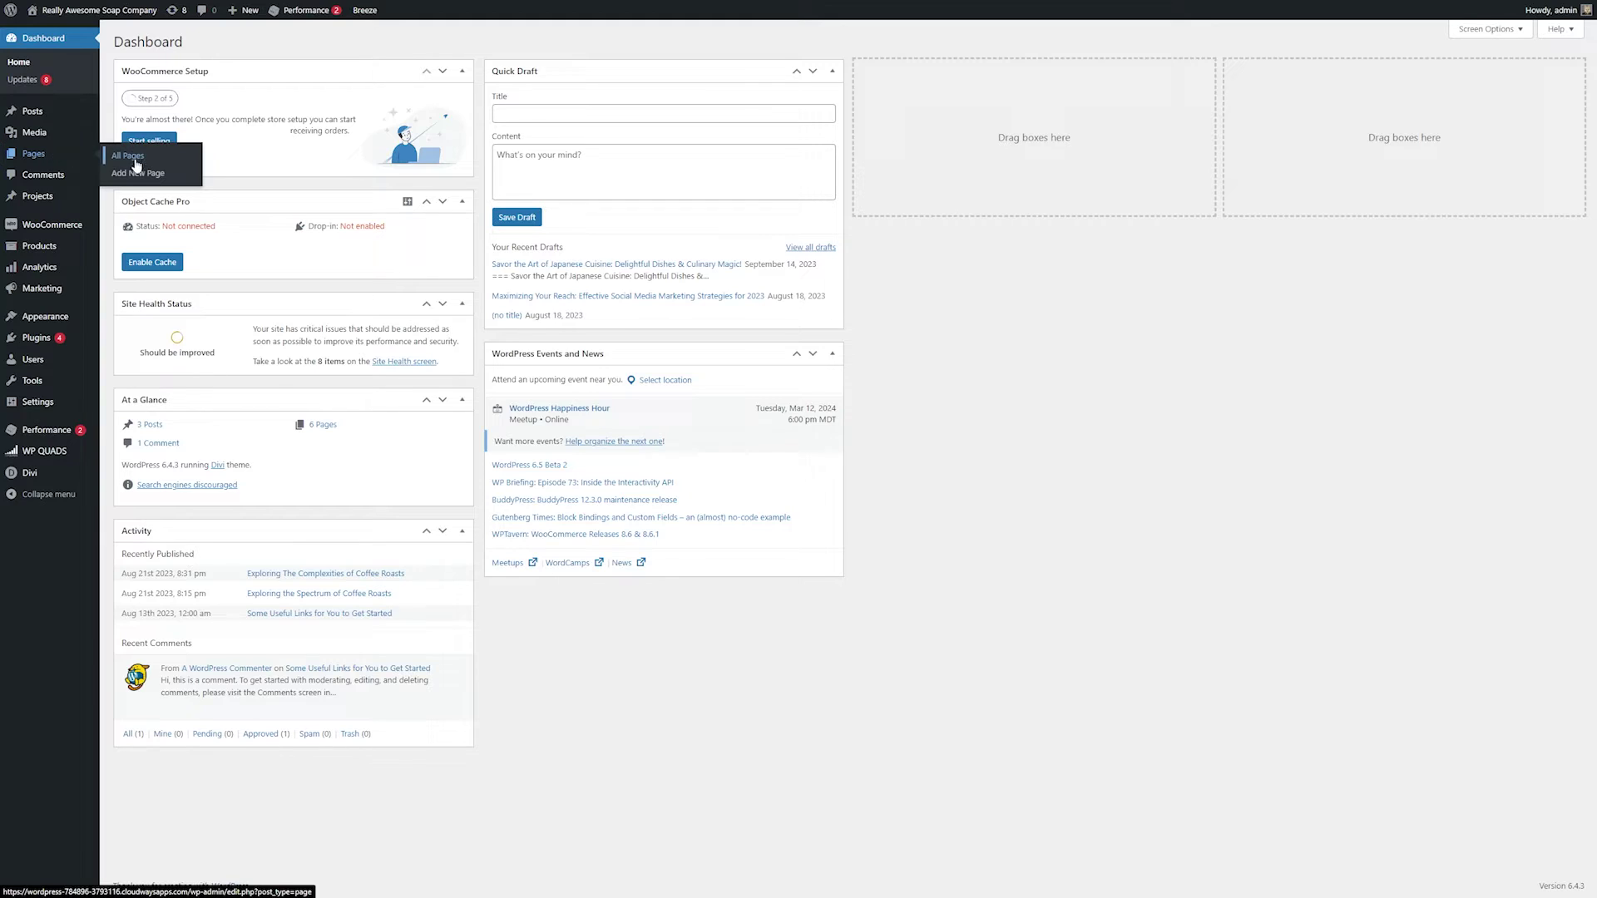
click(139, 175)
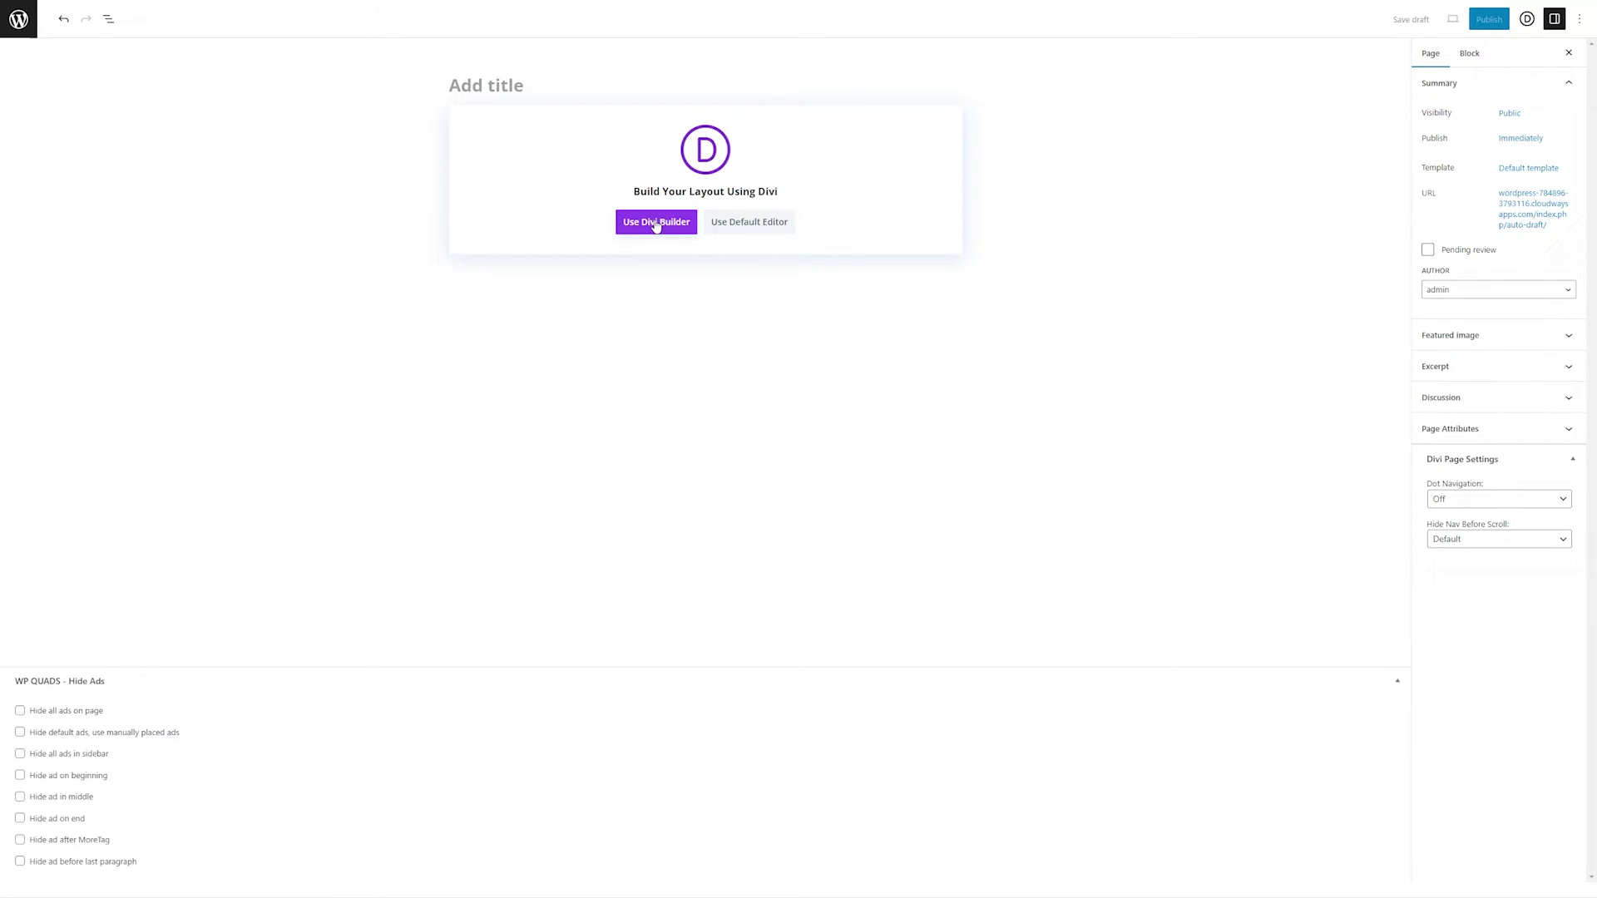
click(655, 221)
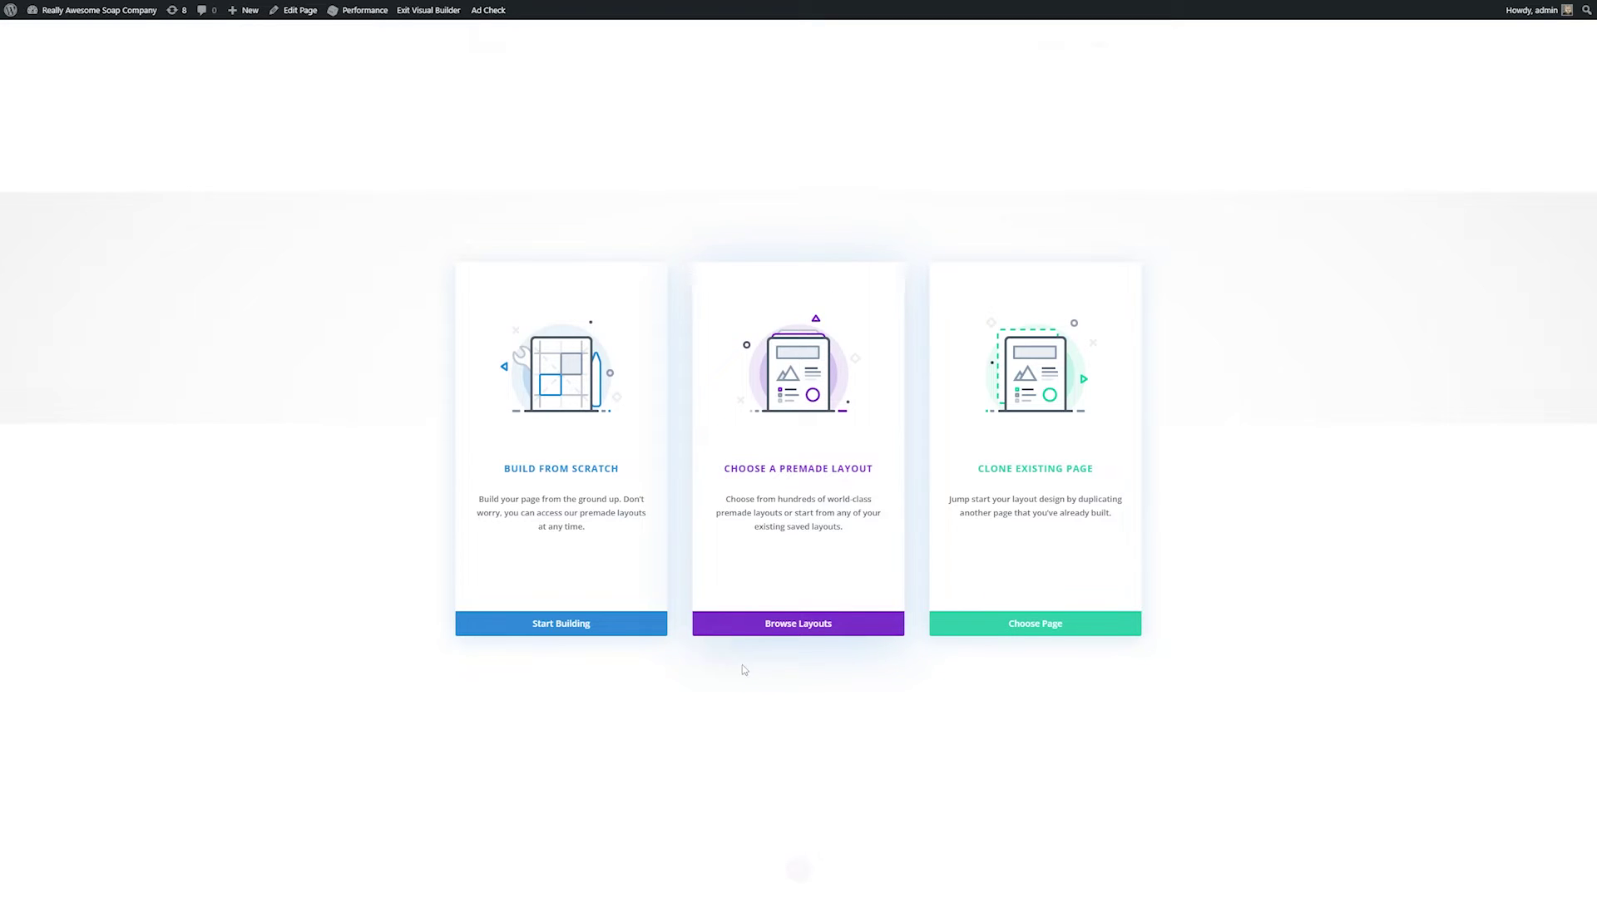
Step: Search layouts for 'Email marketing' and apply the Email Marketing Home Page layout
click(796, 631)
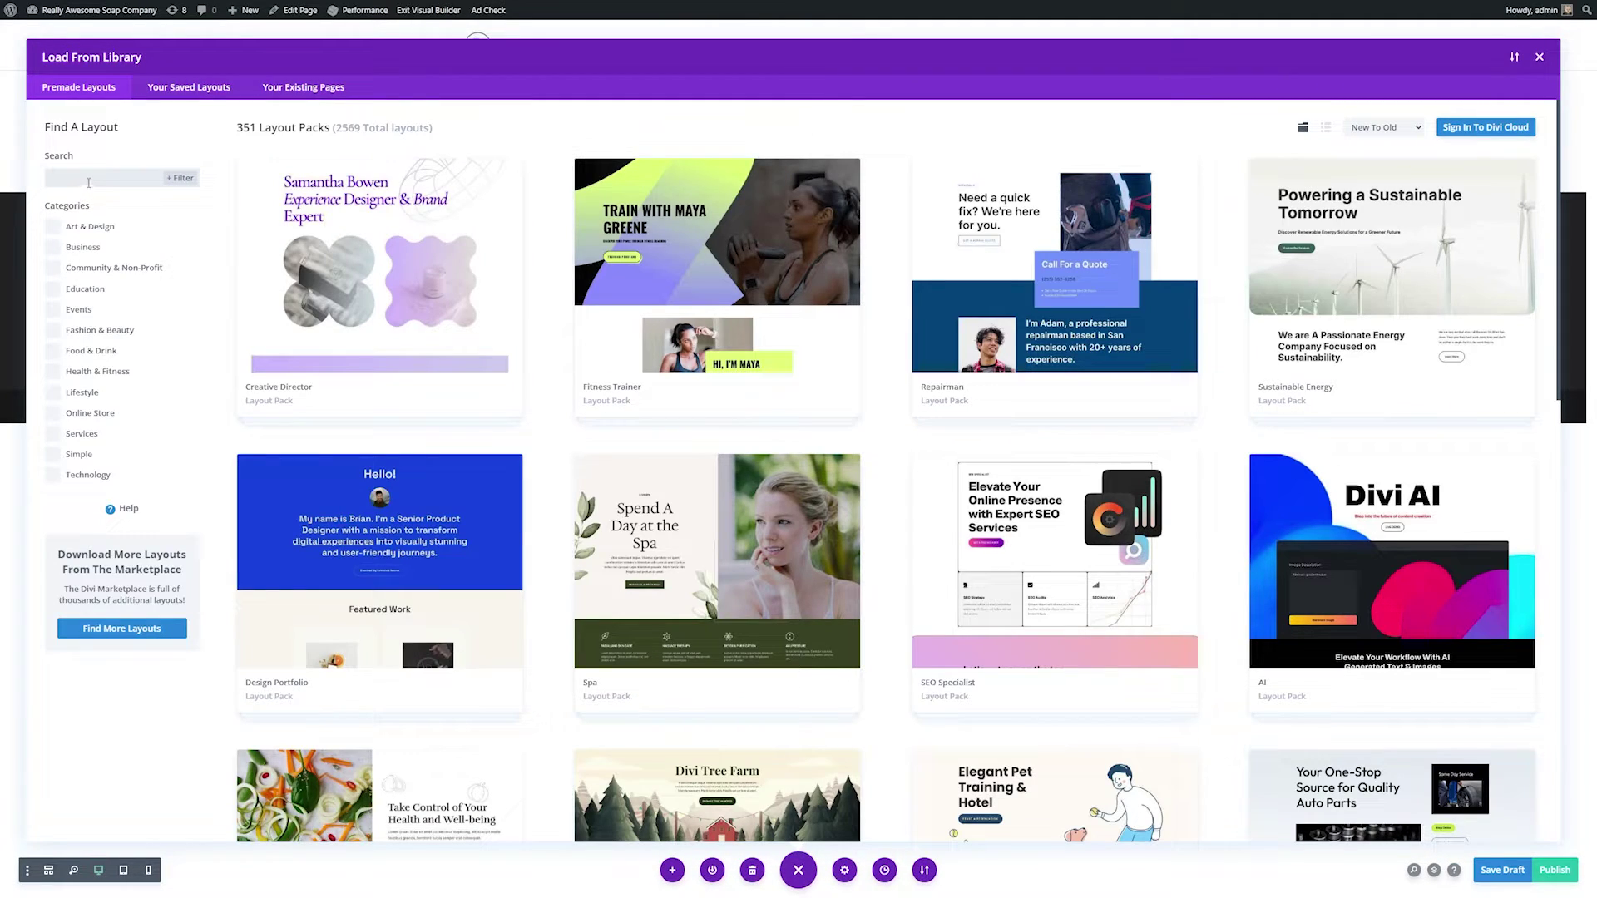
click(88, 178)
text(Email marketing)
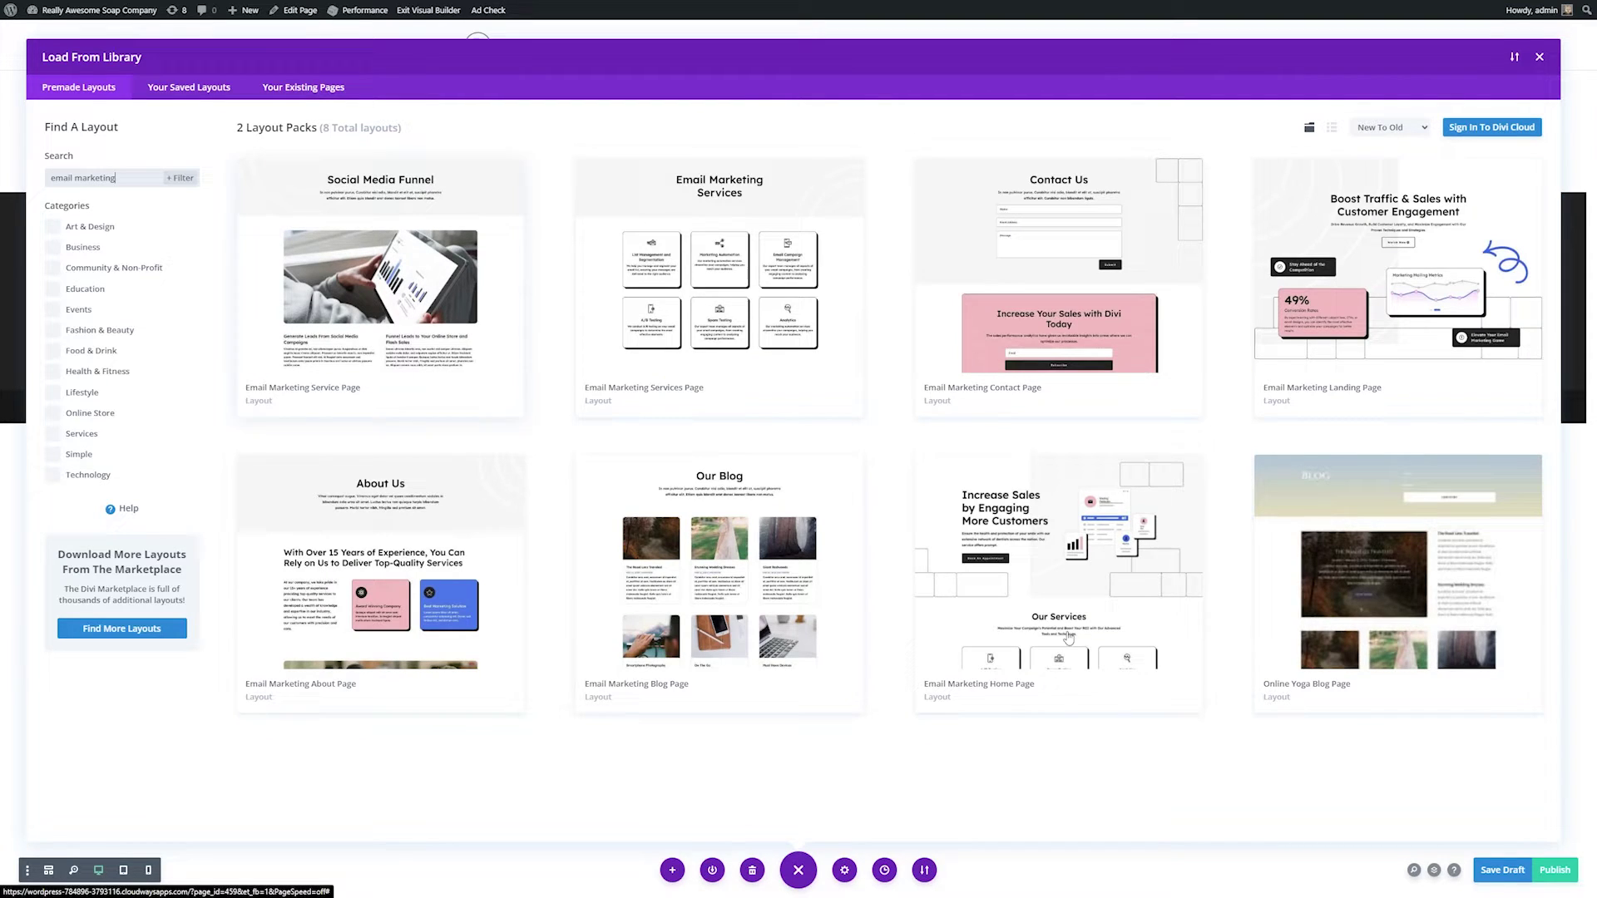
click(1040, 566)
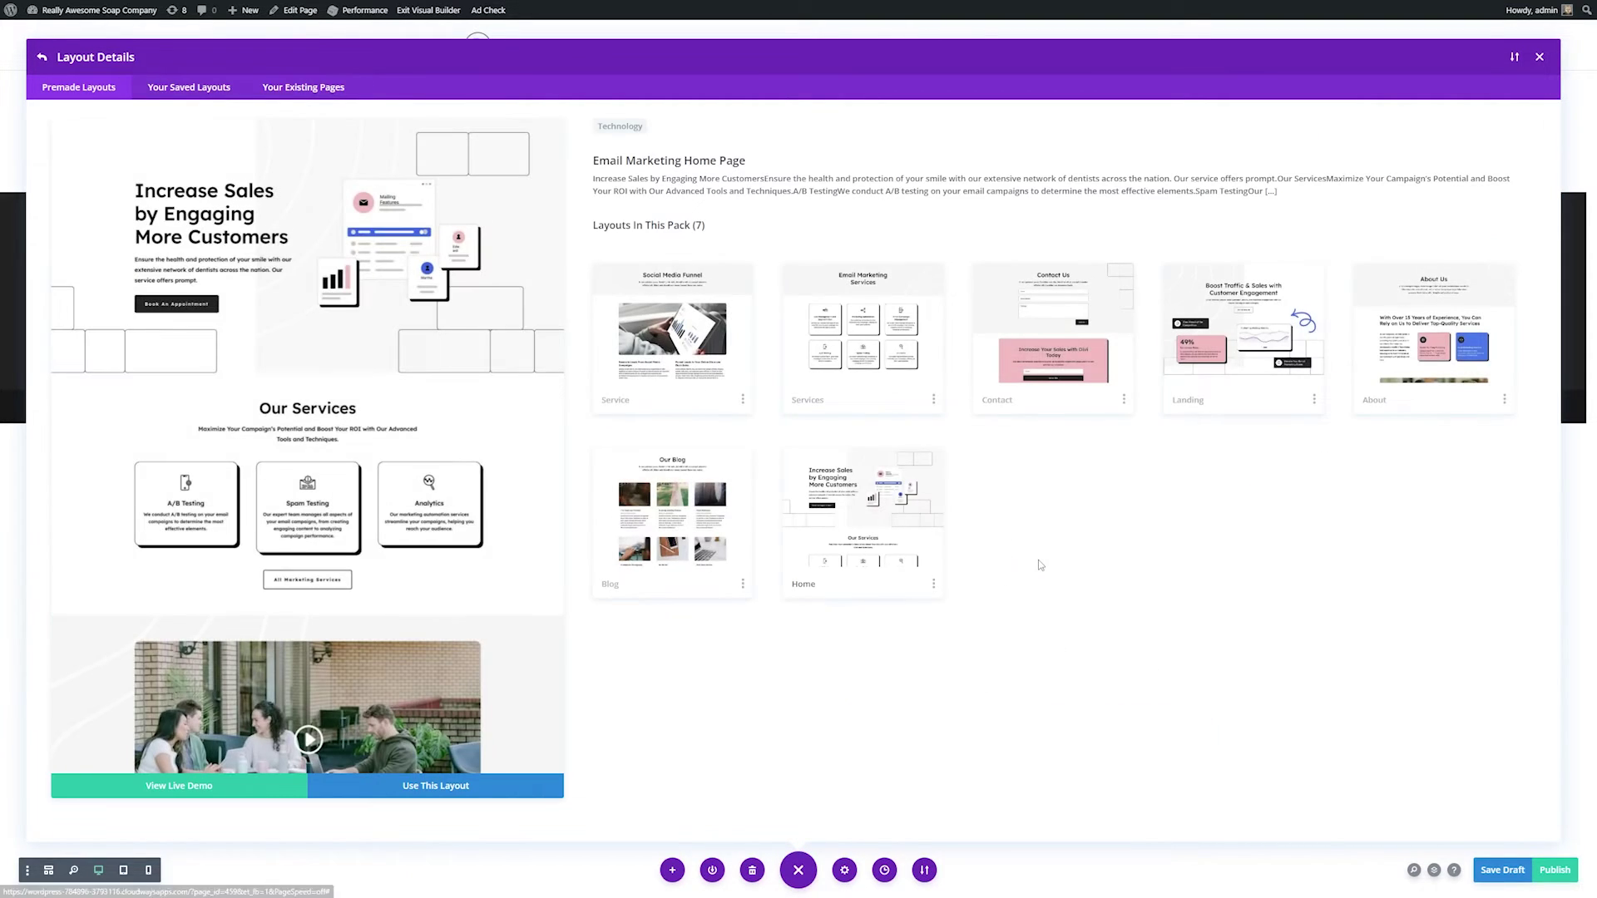
click(430, 789)
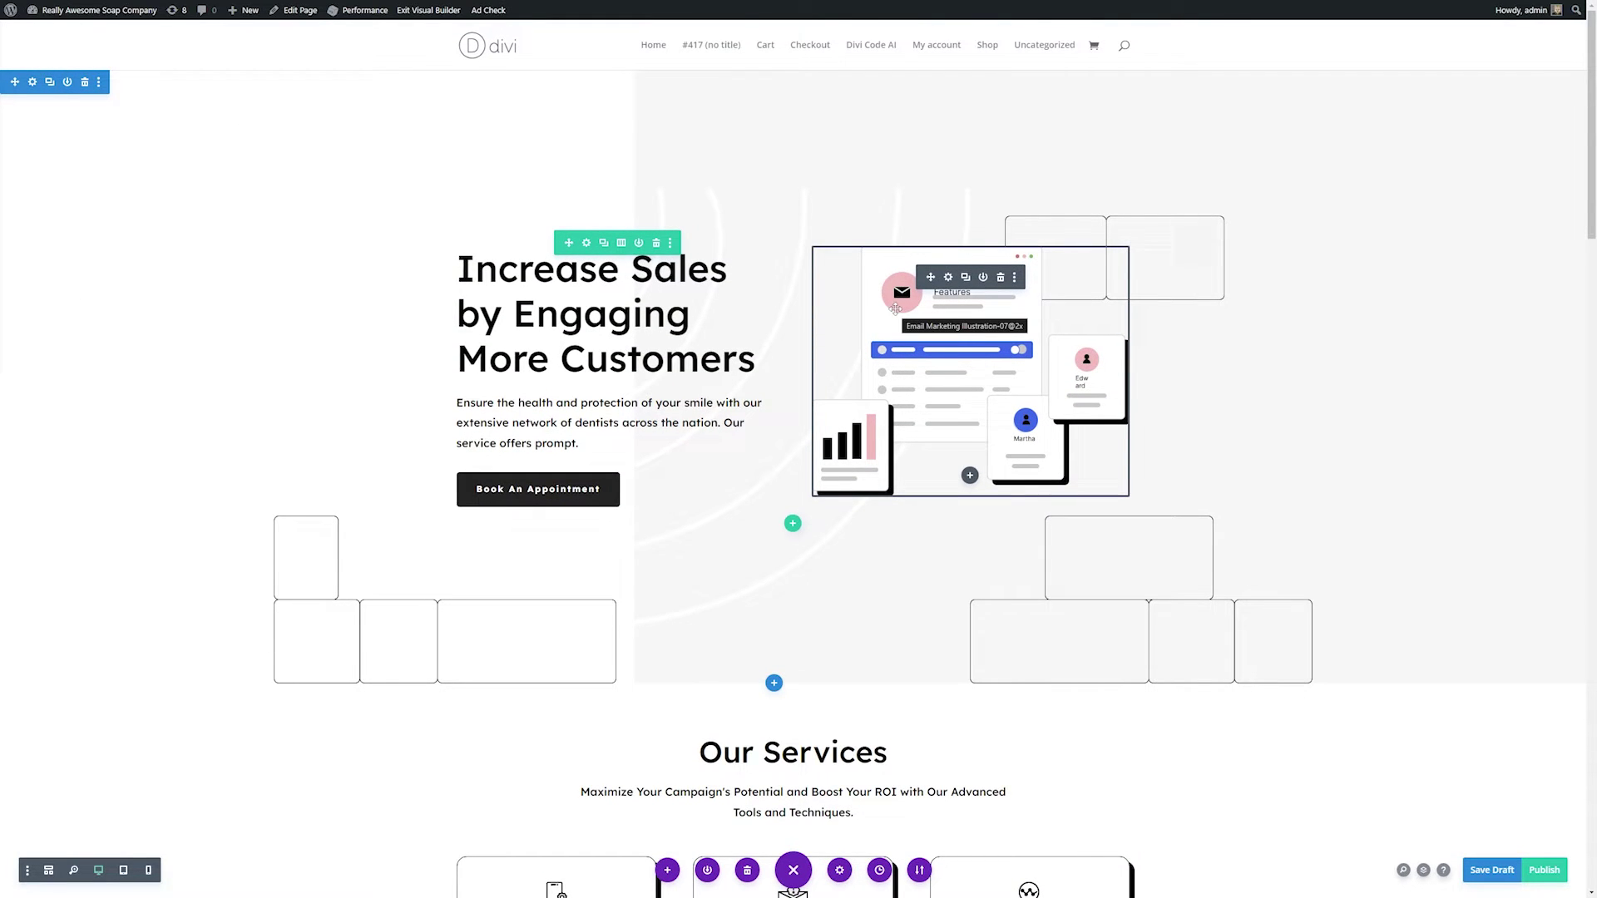
Step: Save the page as a draft and open the hero headline's text settings
scroll(900, 310, down, 2)
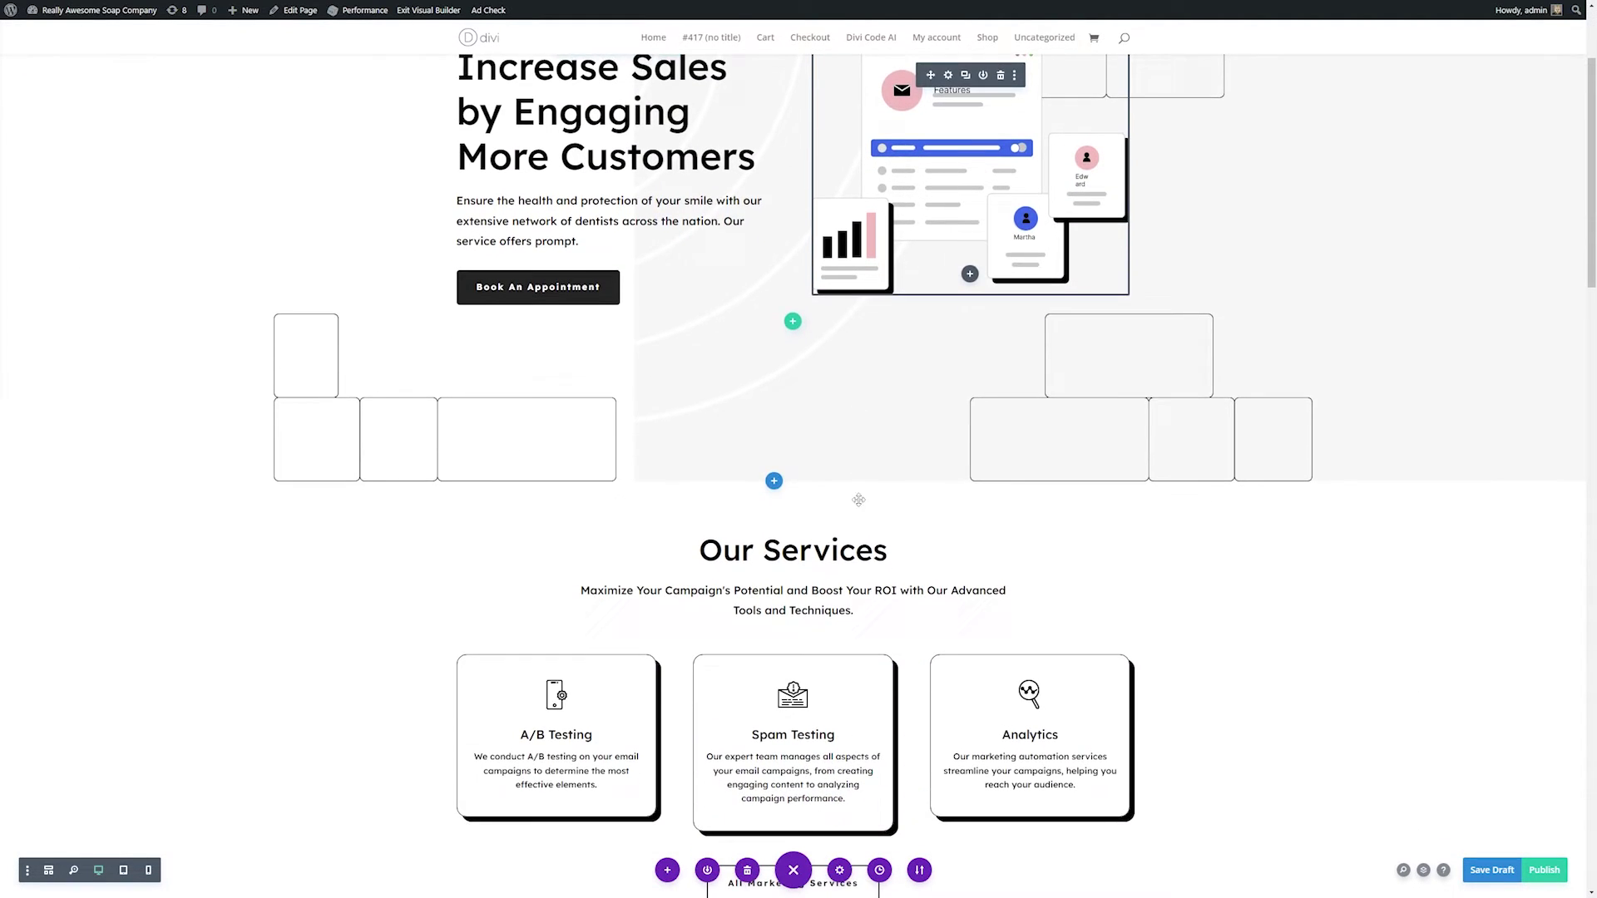
scroll(817, 560, up, 2)
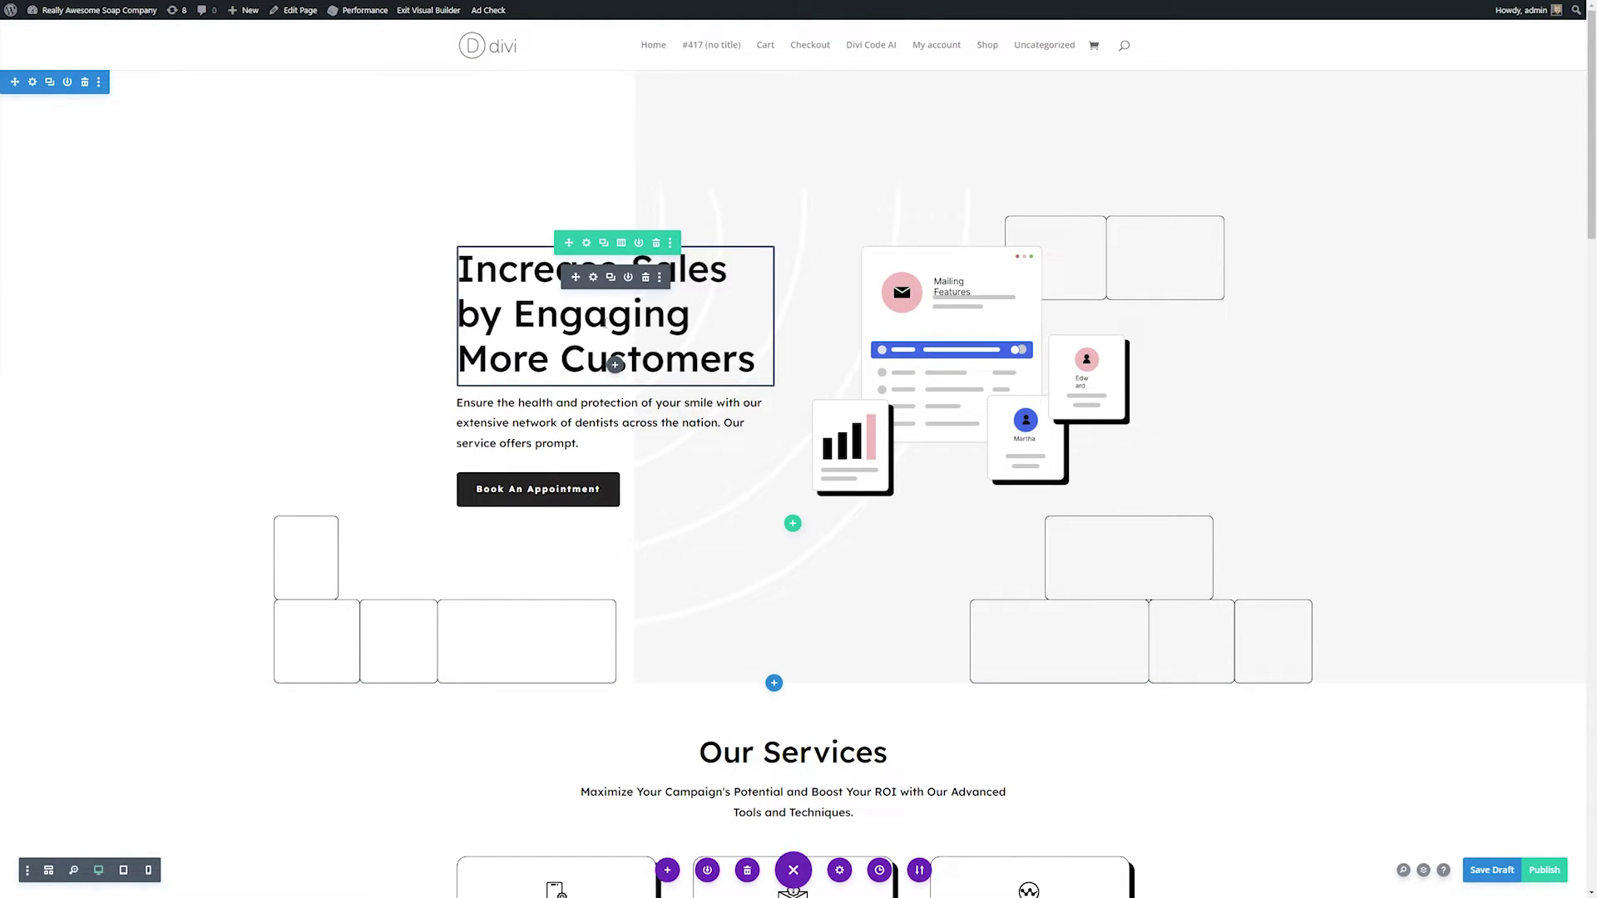
key(ctrl+s)
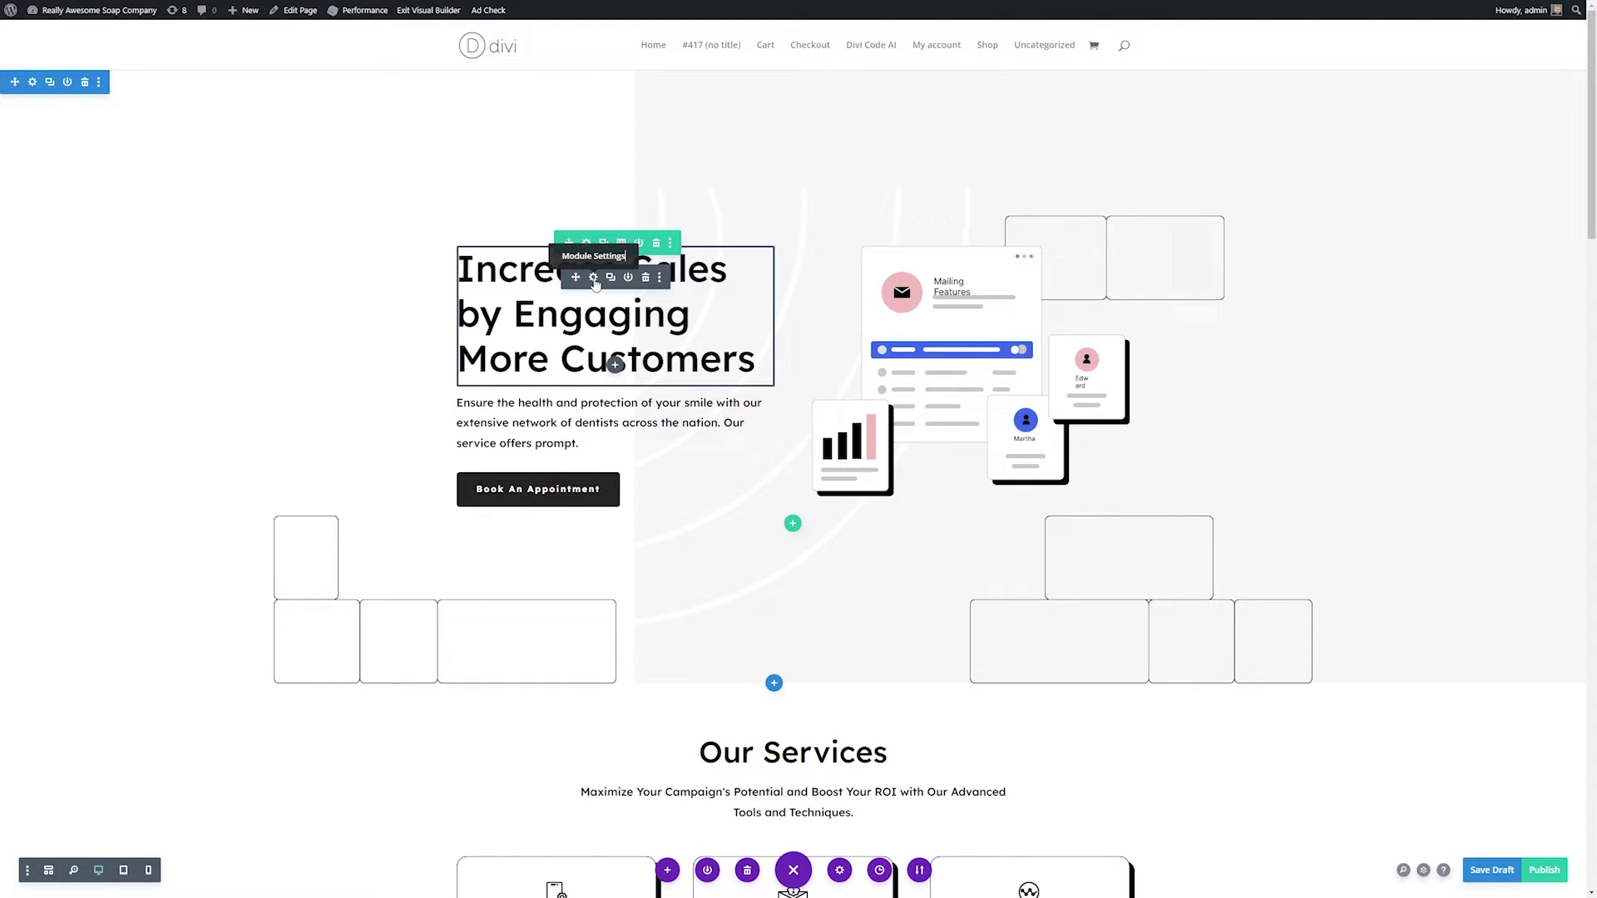
click(594, 280)
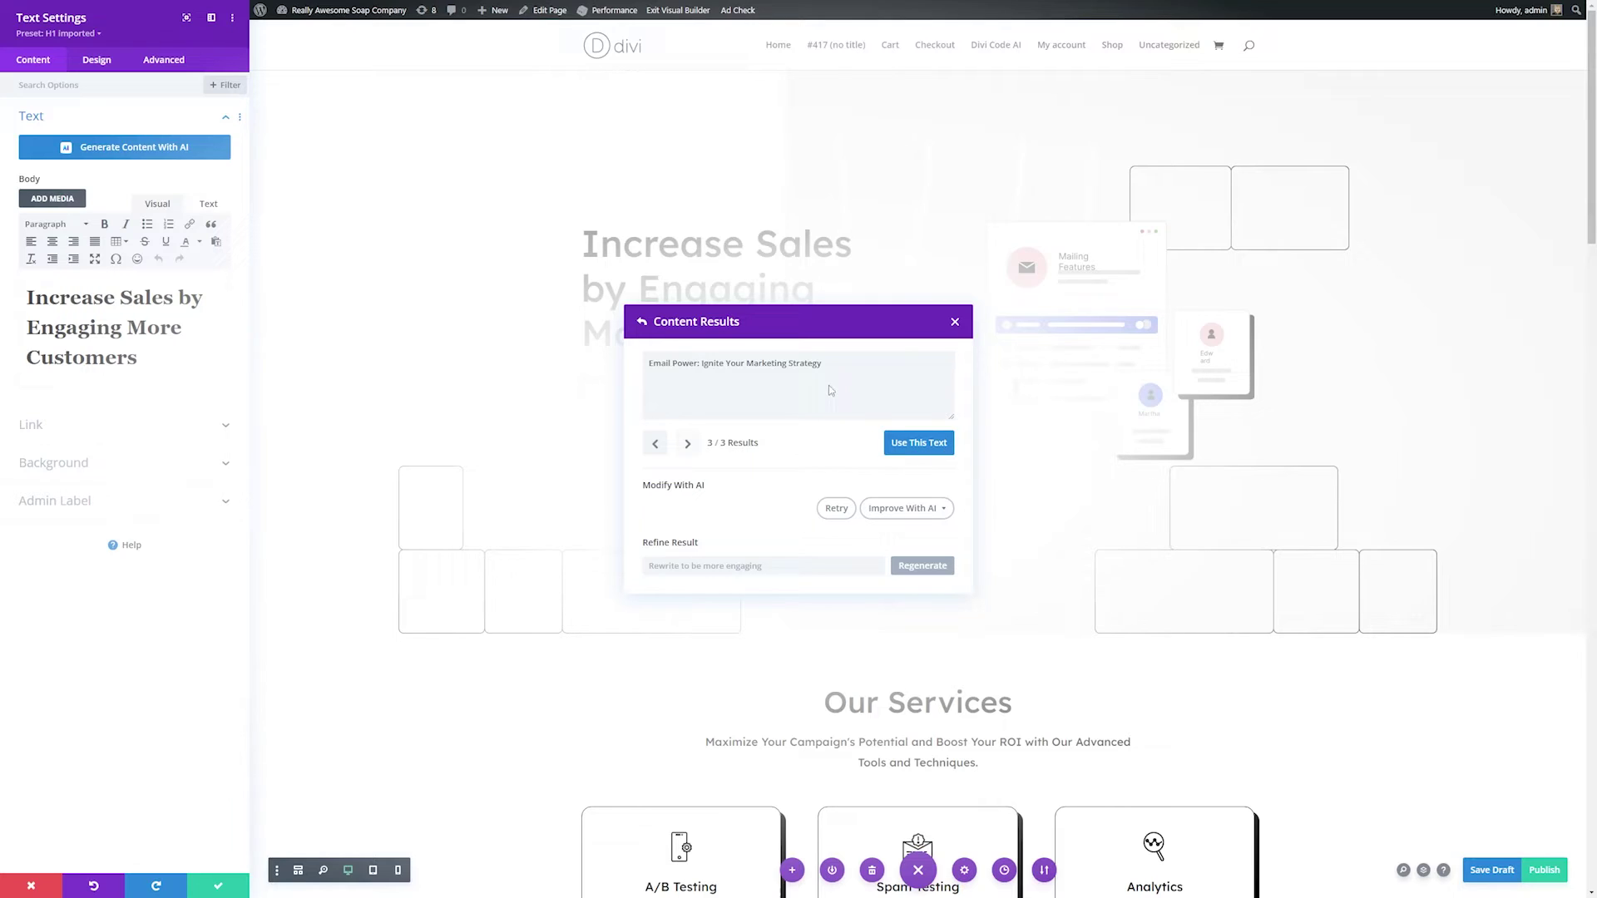
Step: Have Divi AI rewrite the hero headline in a Casual tone
click(935, 508)
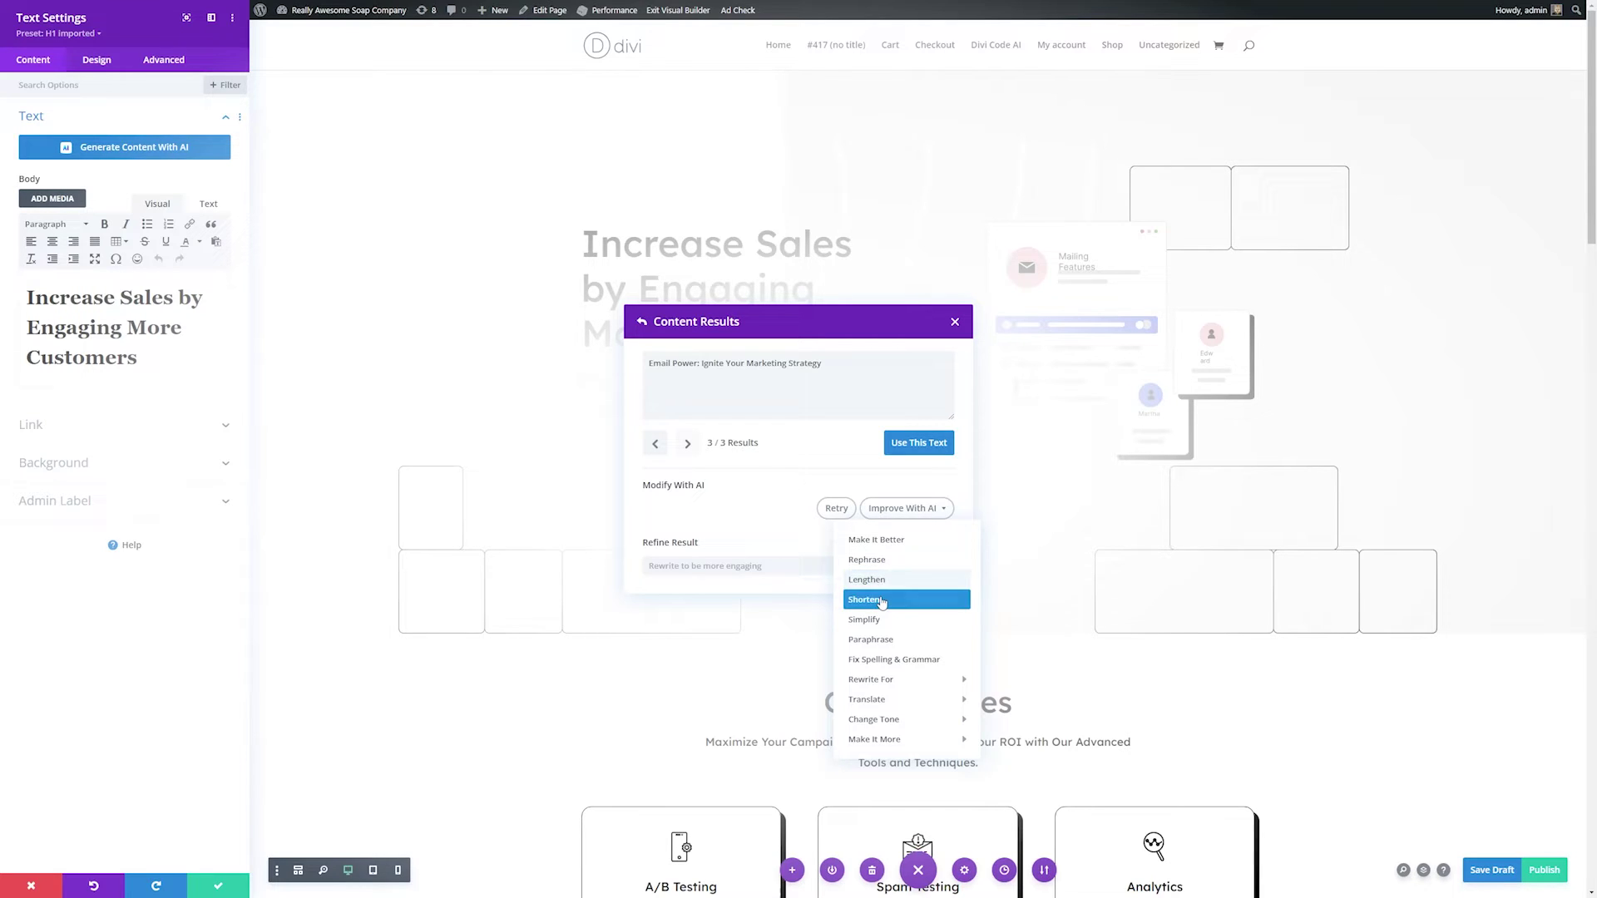
mouse_move(879, 701)
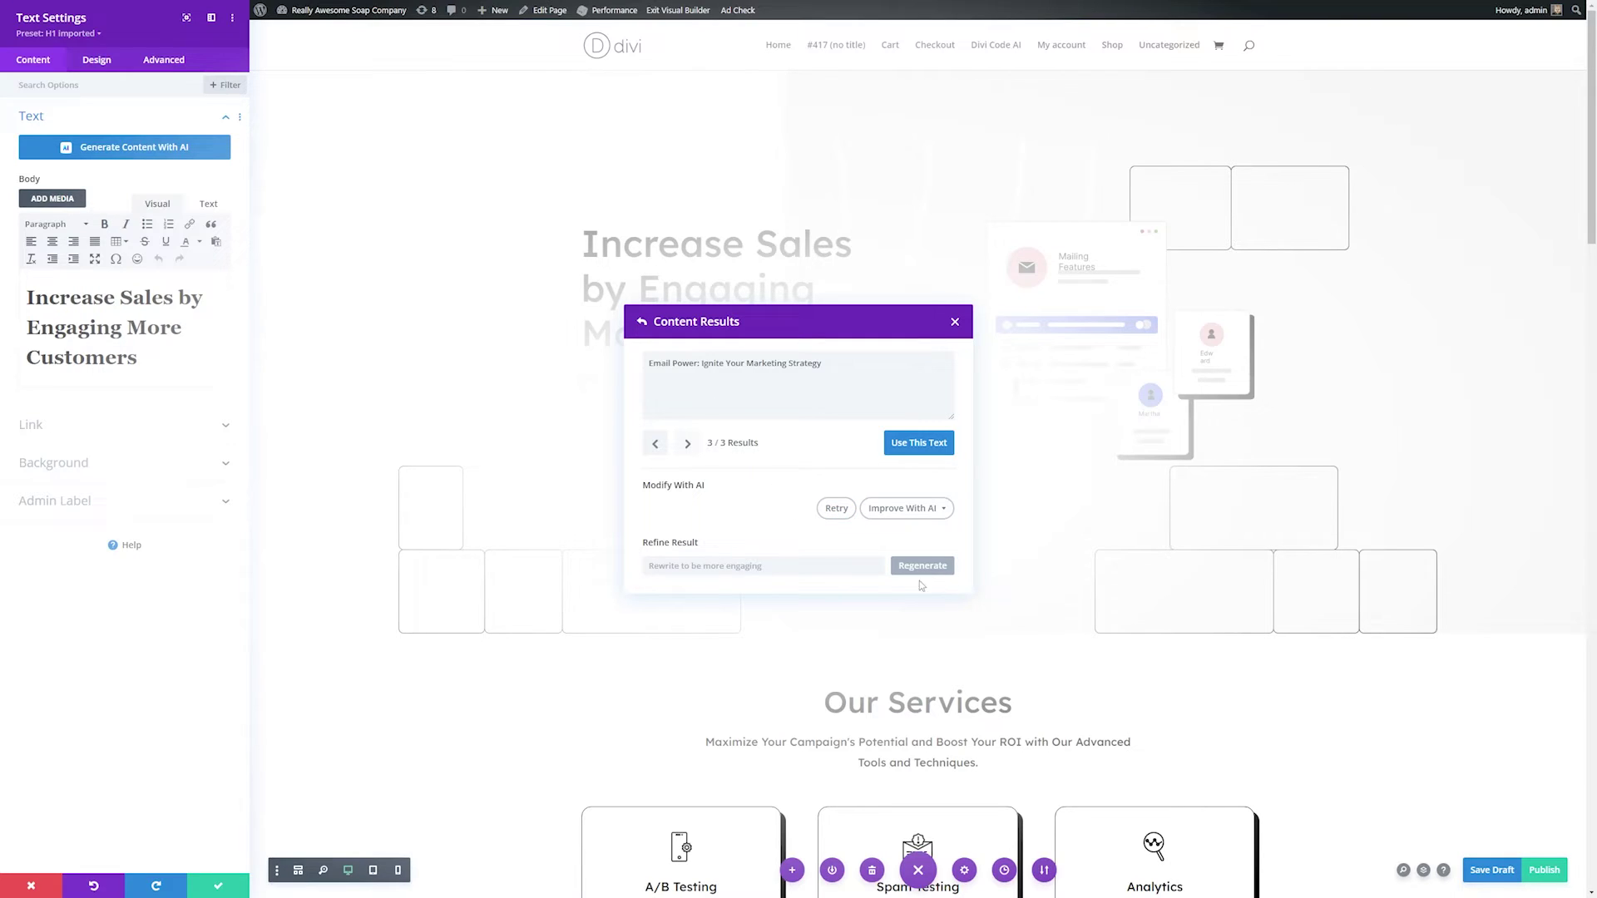
drag(823, 363, 647, 364)
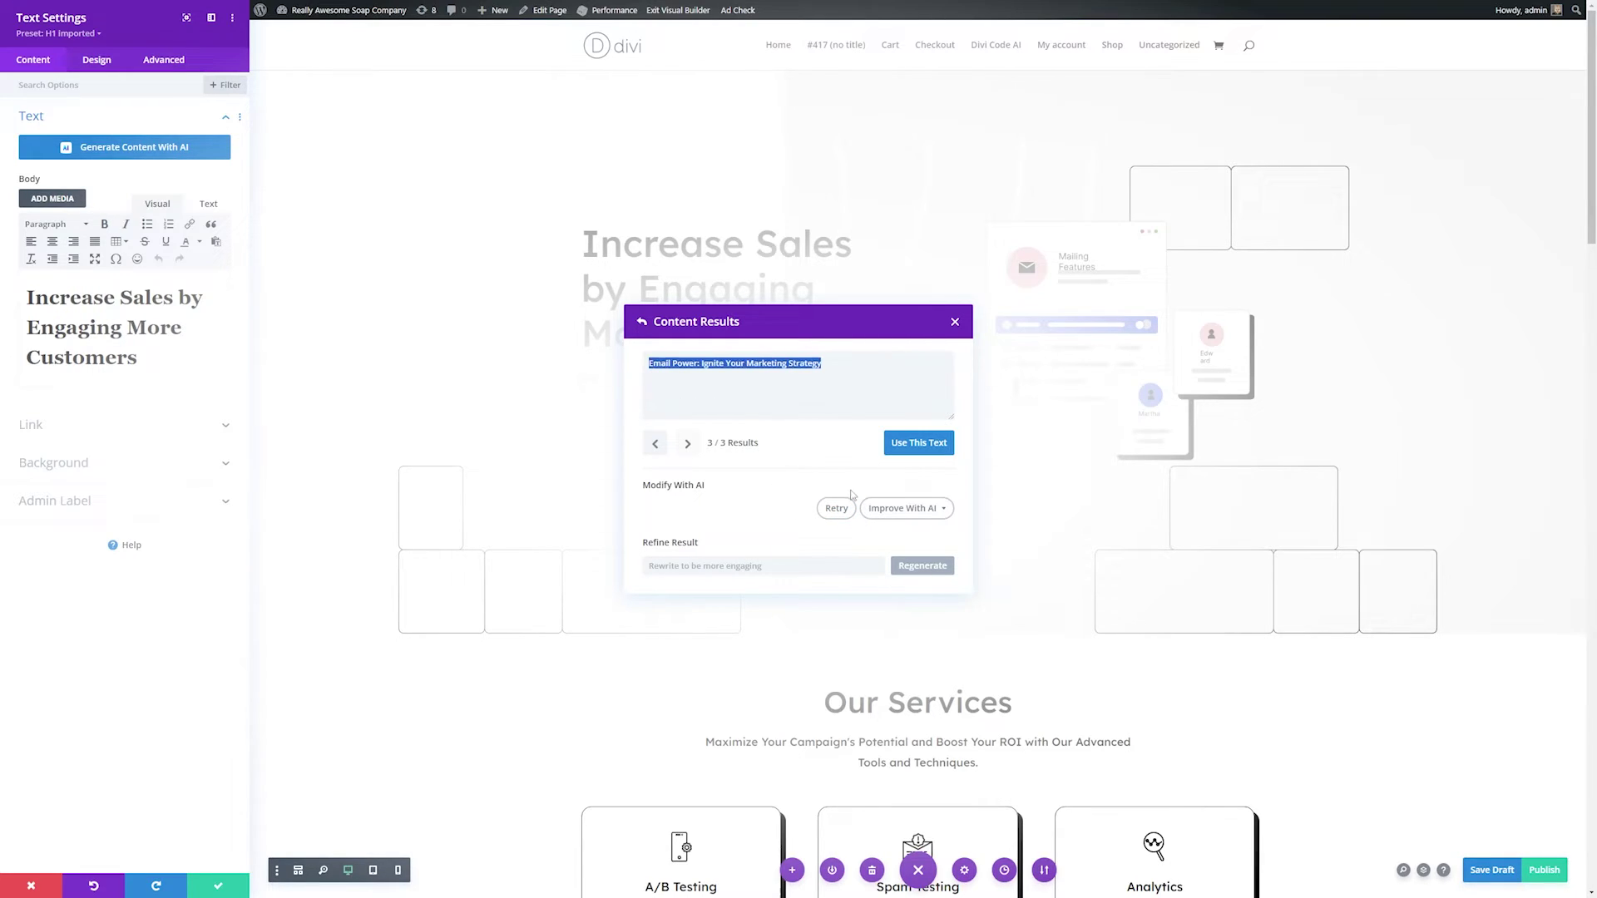
click(942, 514)
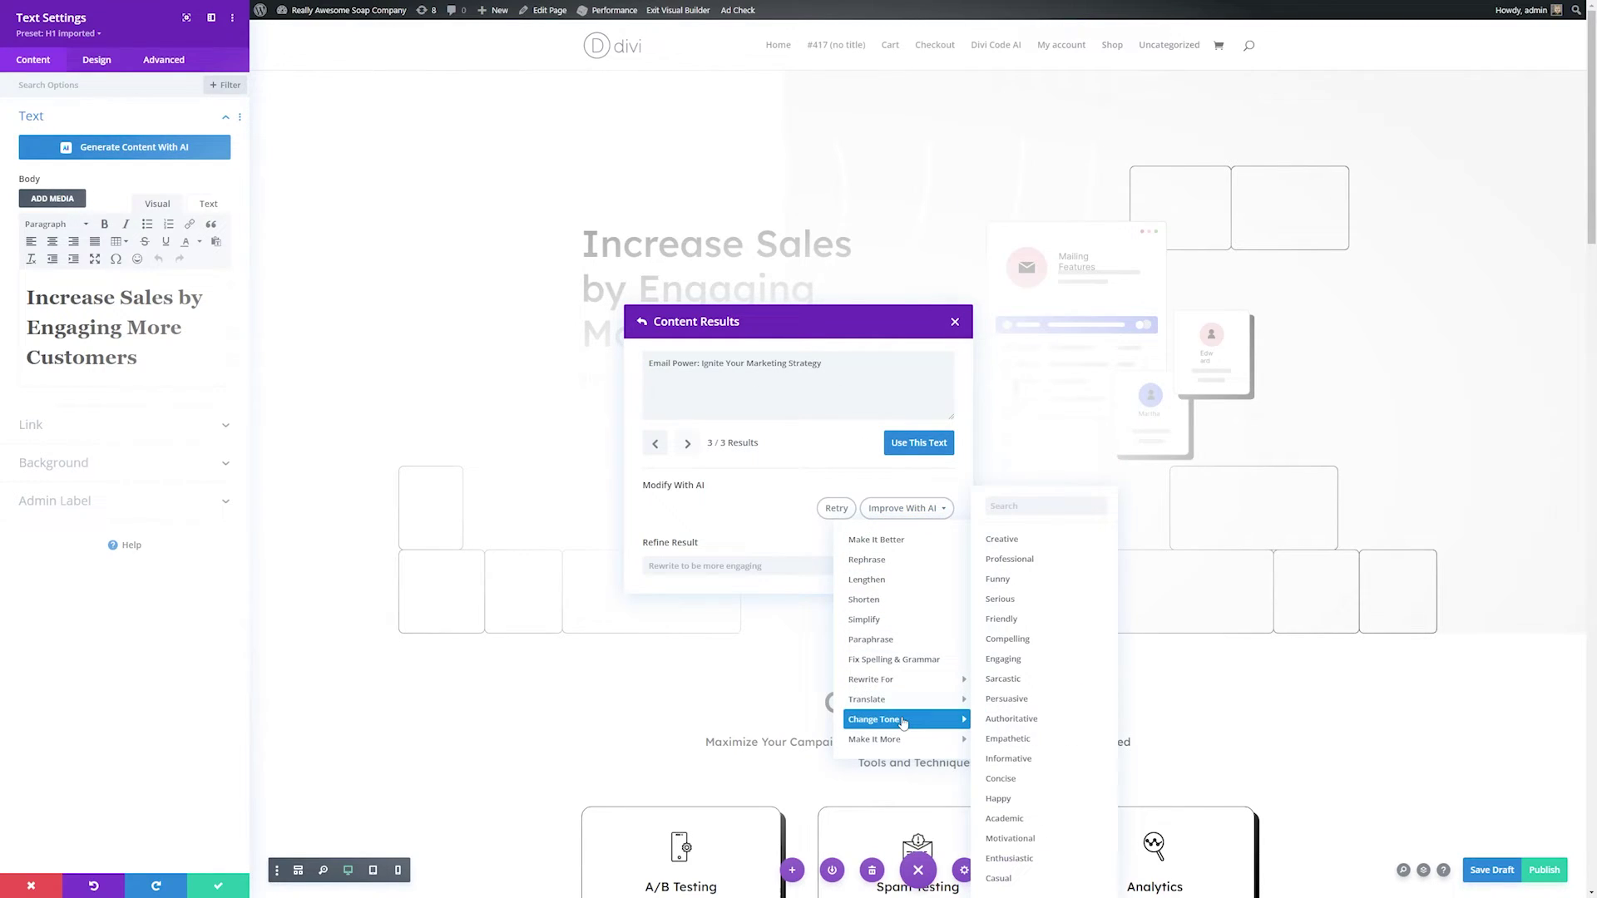
click(1013, 880)
drag(709, 366, 817, 367)
click(820, 366)
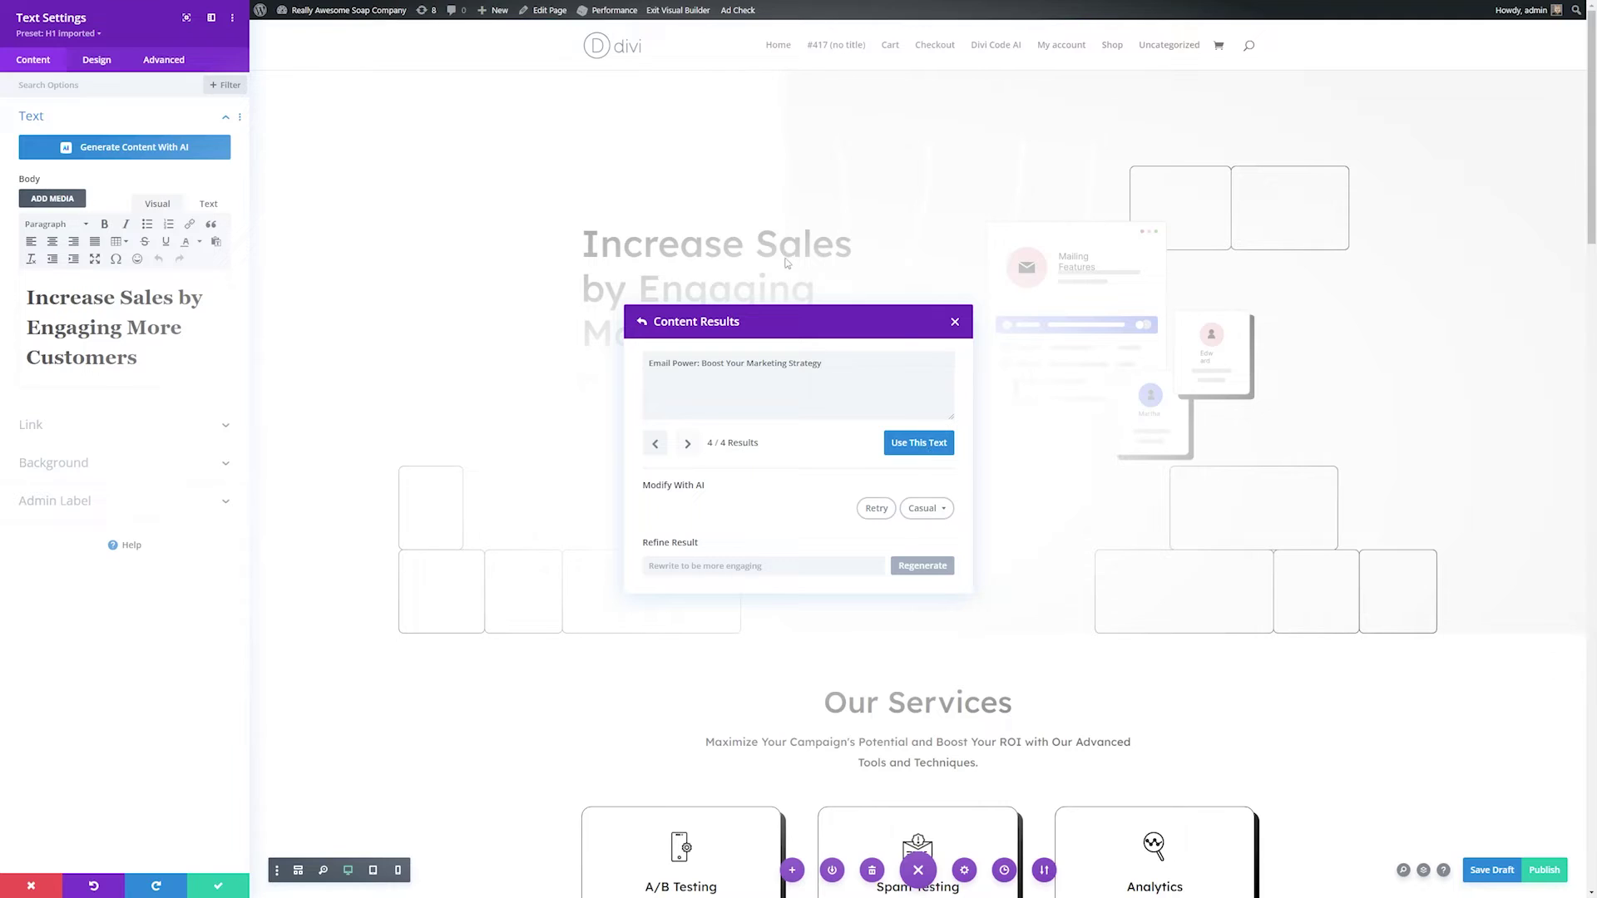
Step: Use 'Email Power: Boost Your Marketing Strategy' as the heading and save the settings
click(920, 442)
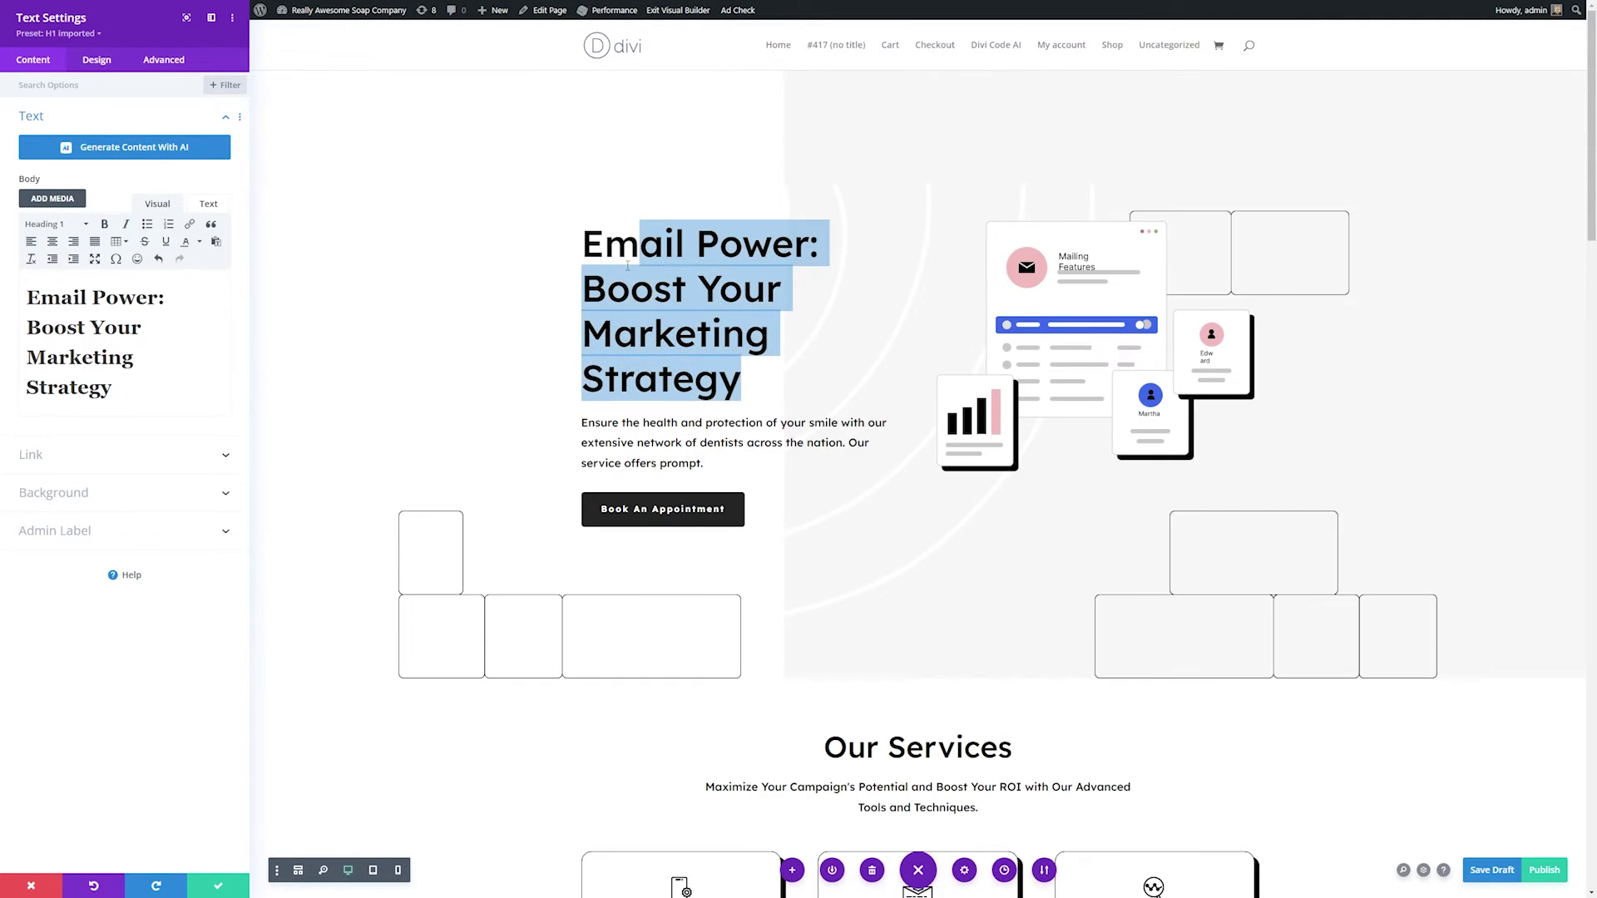
click(705, 418)
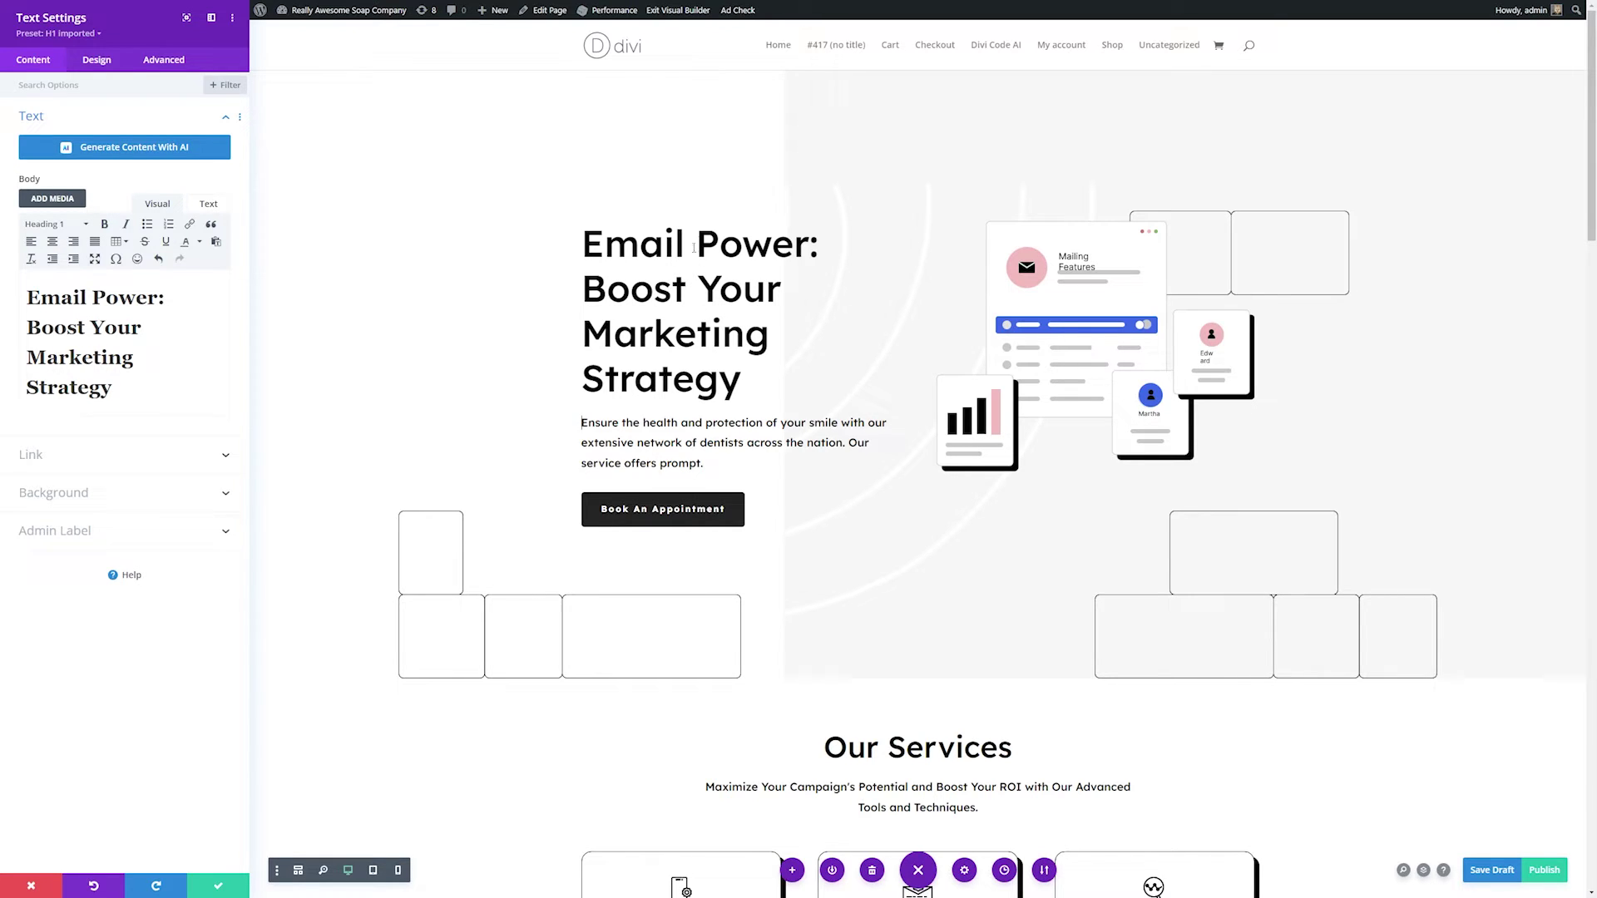
scroll(333, 753, down, 2)
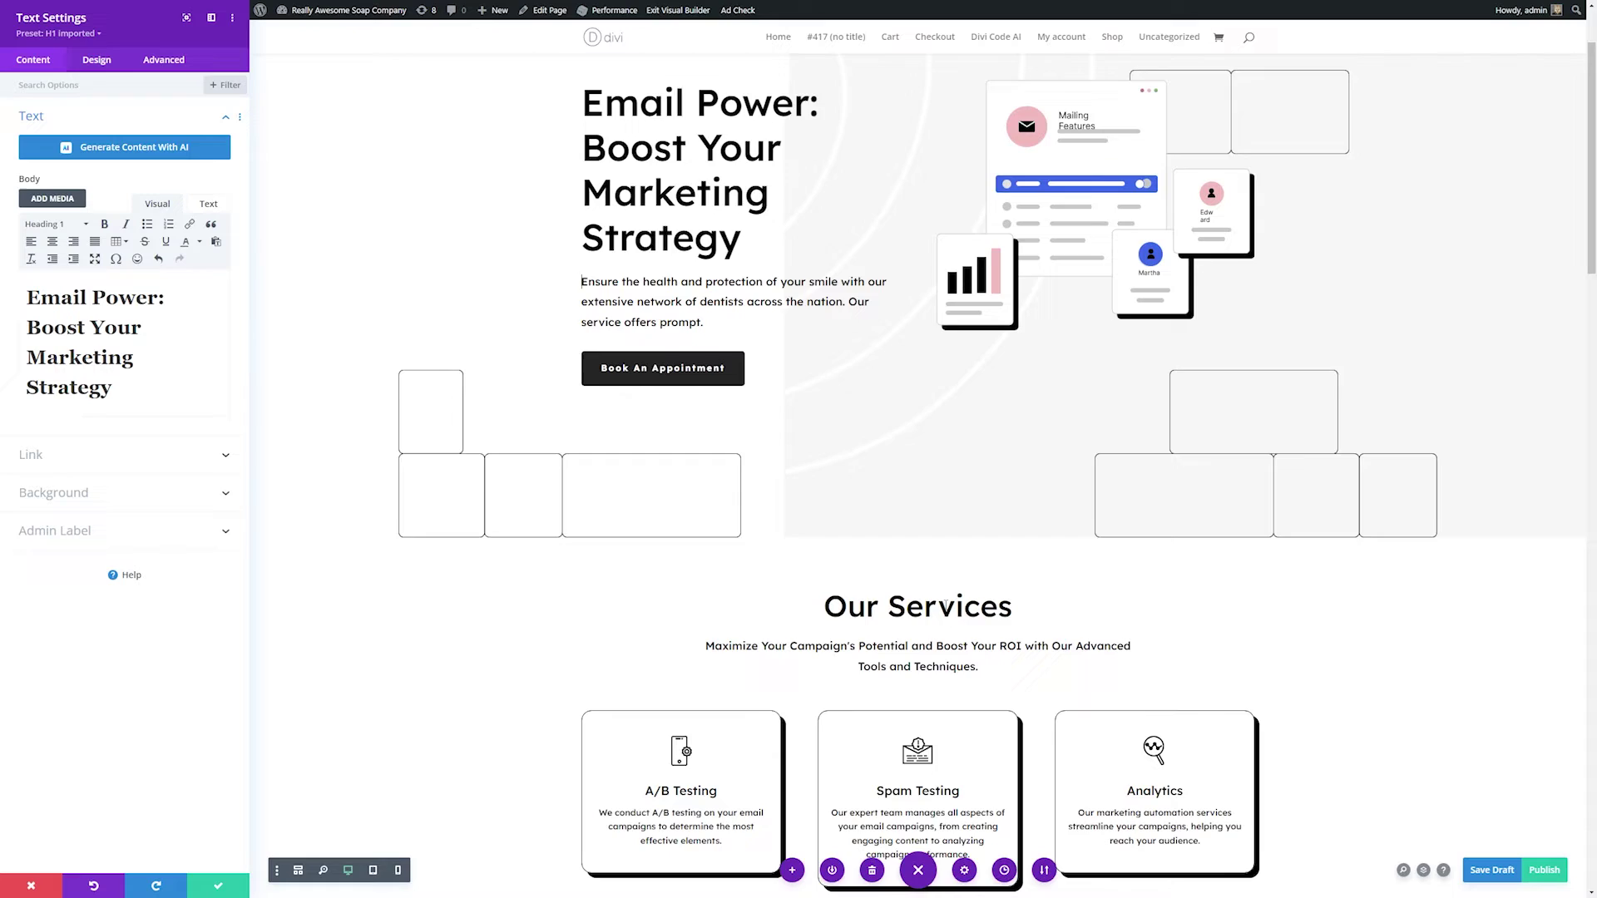
scroll(333, 753, down, 2)
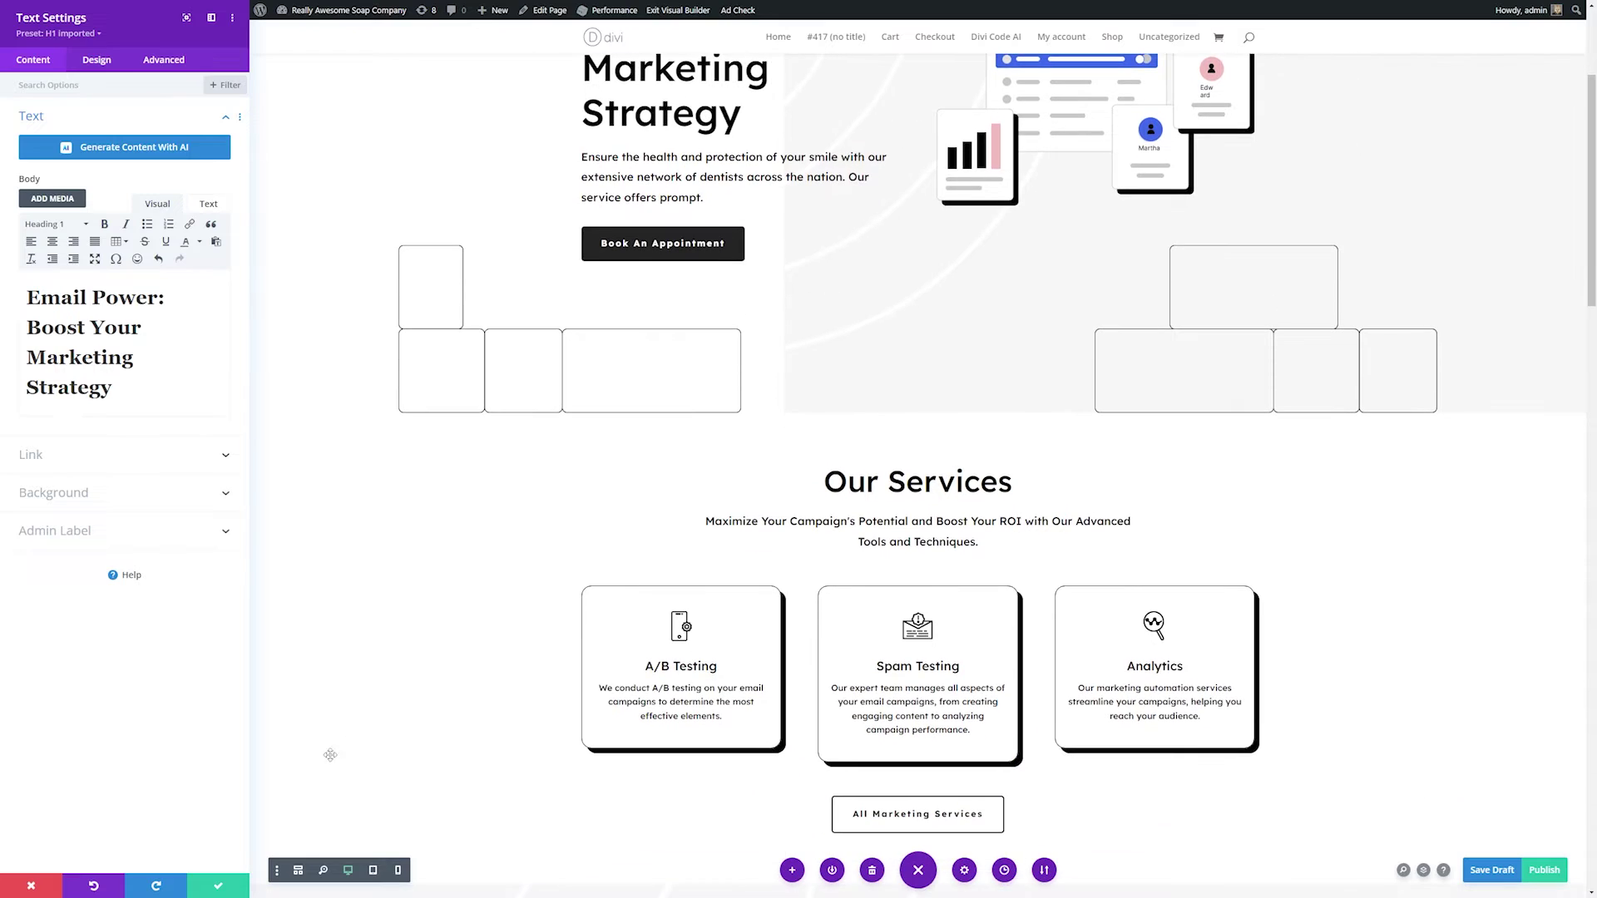
click(218, 886)
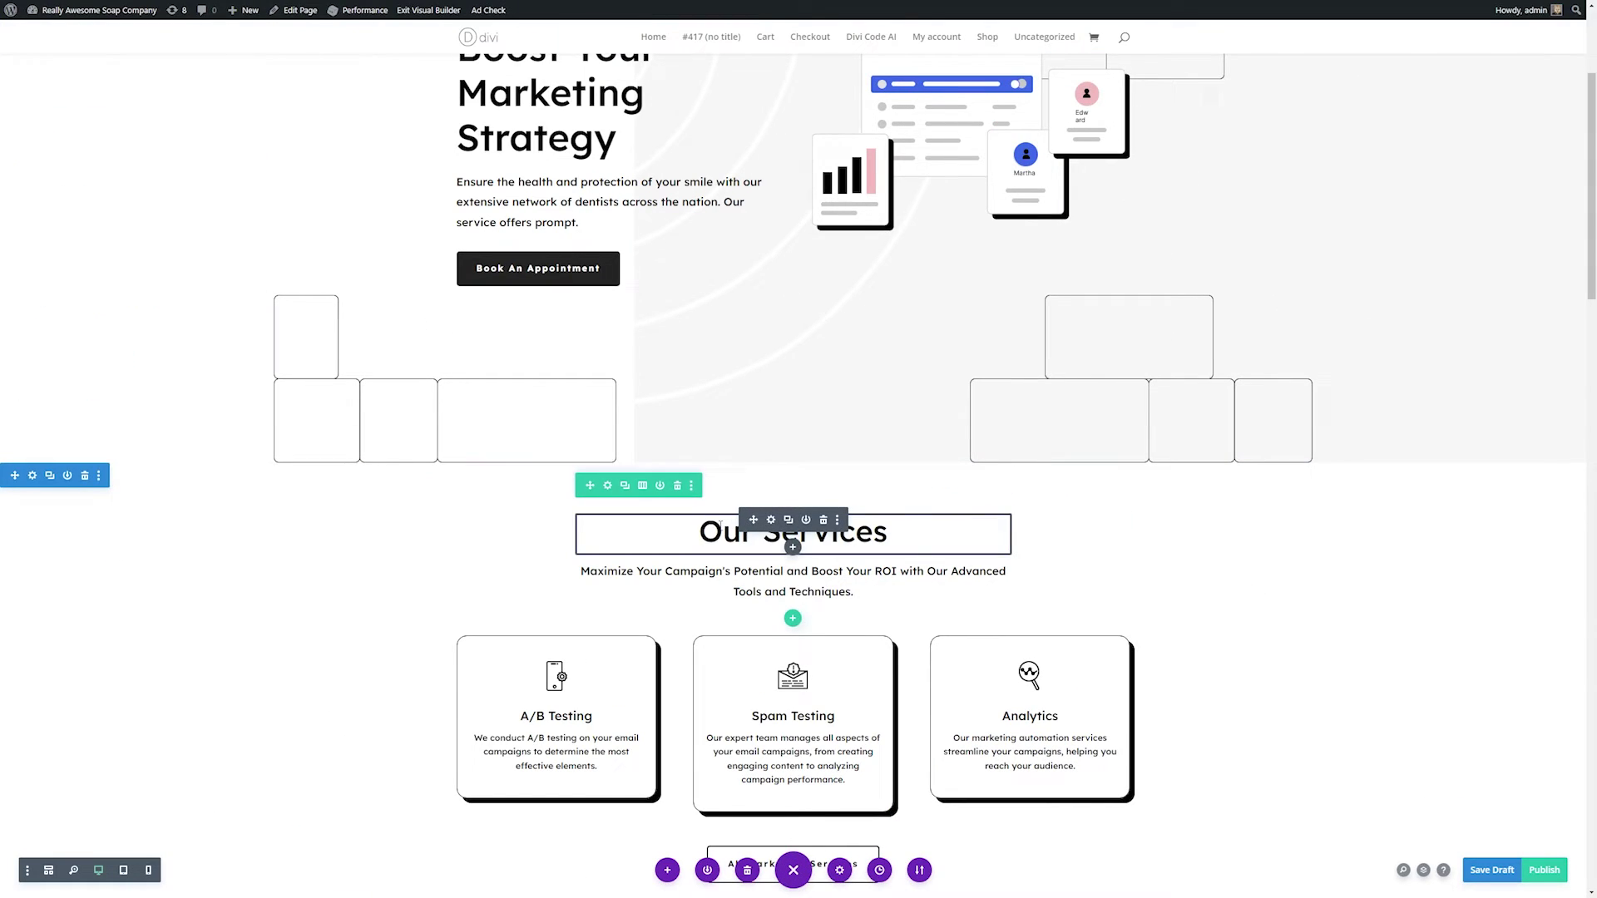
Step: Have Divi AI write a new Title for the Our Services heading
click(772, 522)
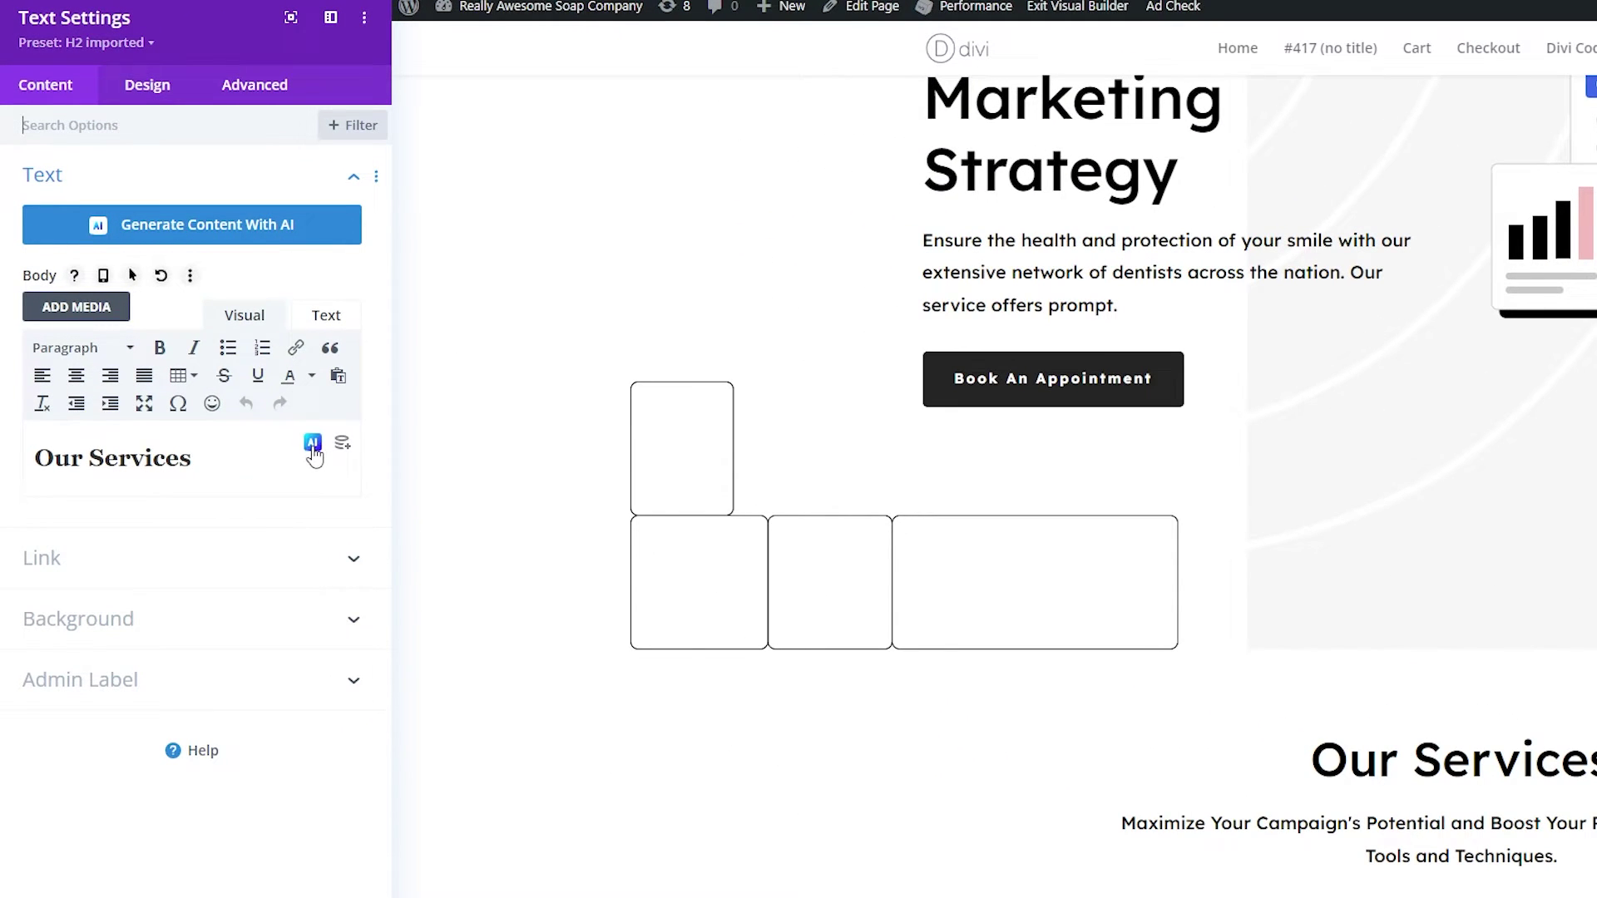
click(313, 449)
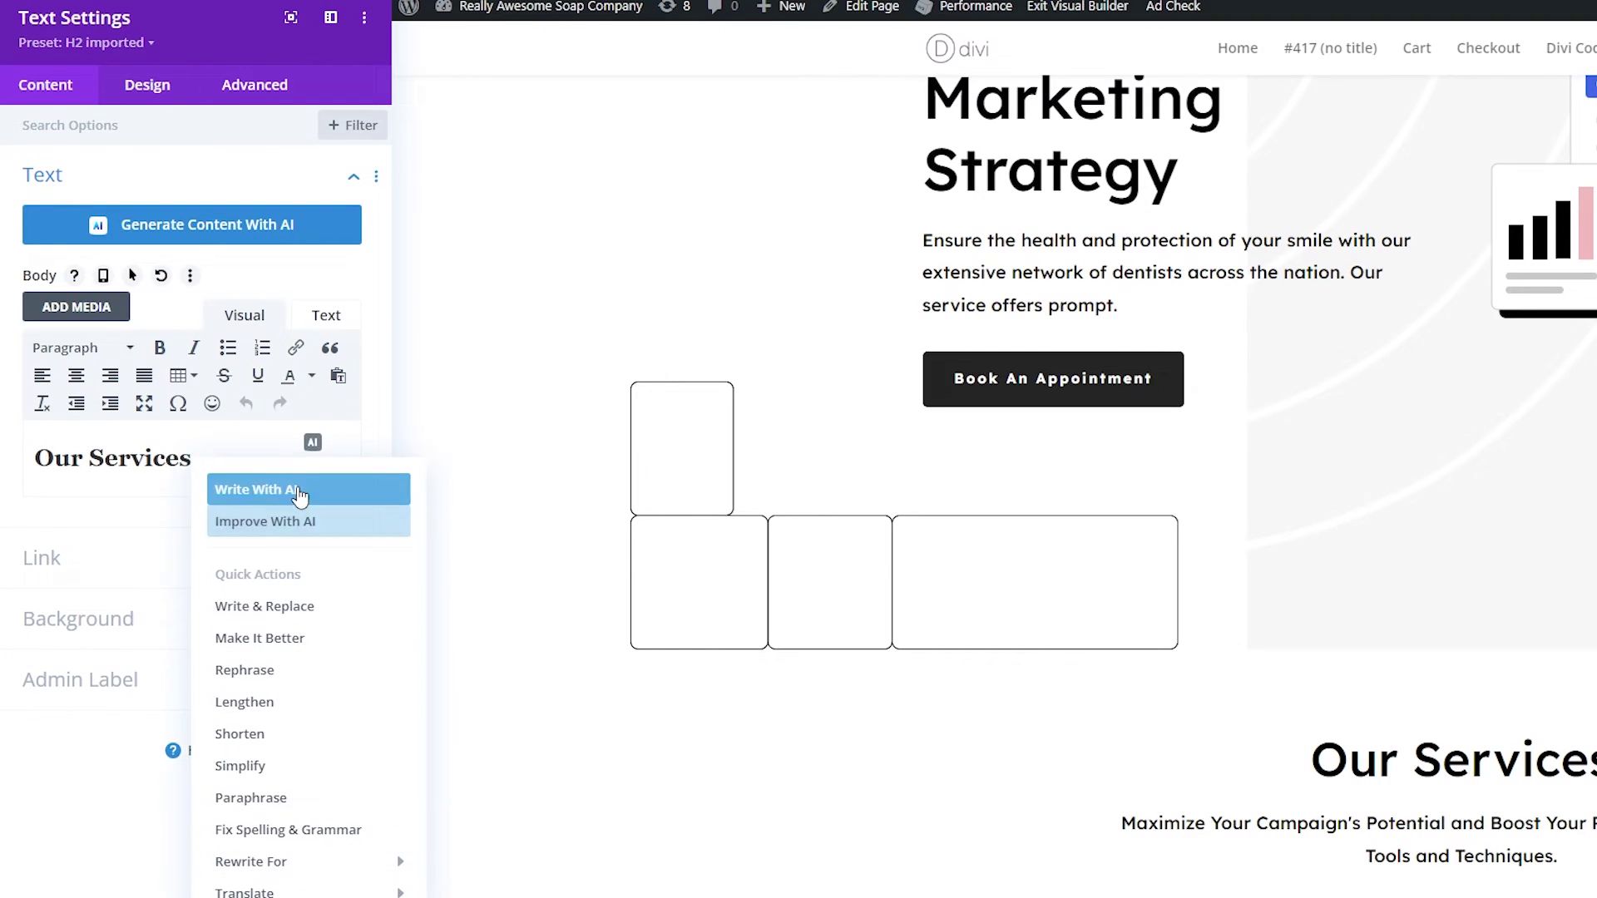
click(301, 492)
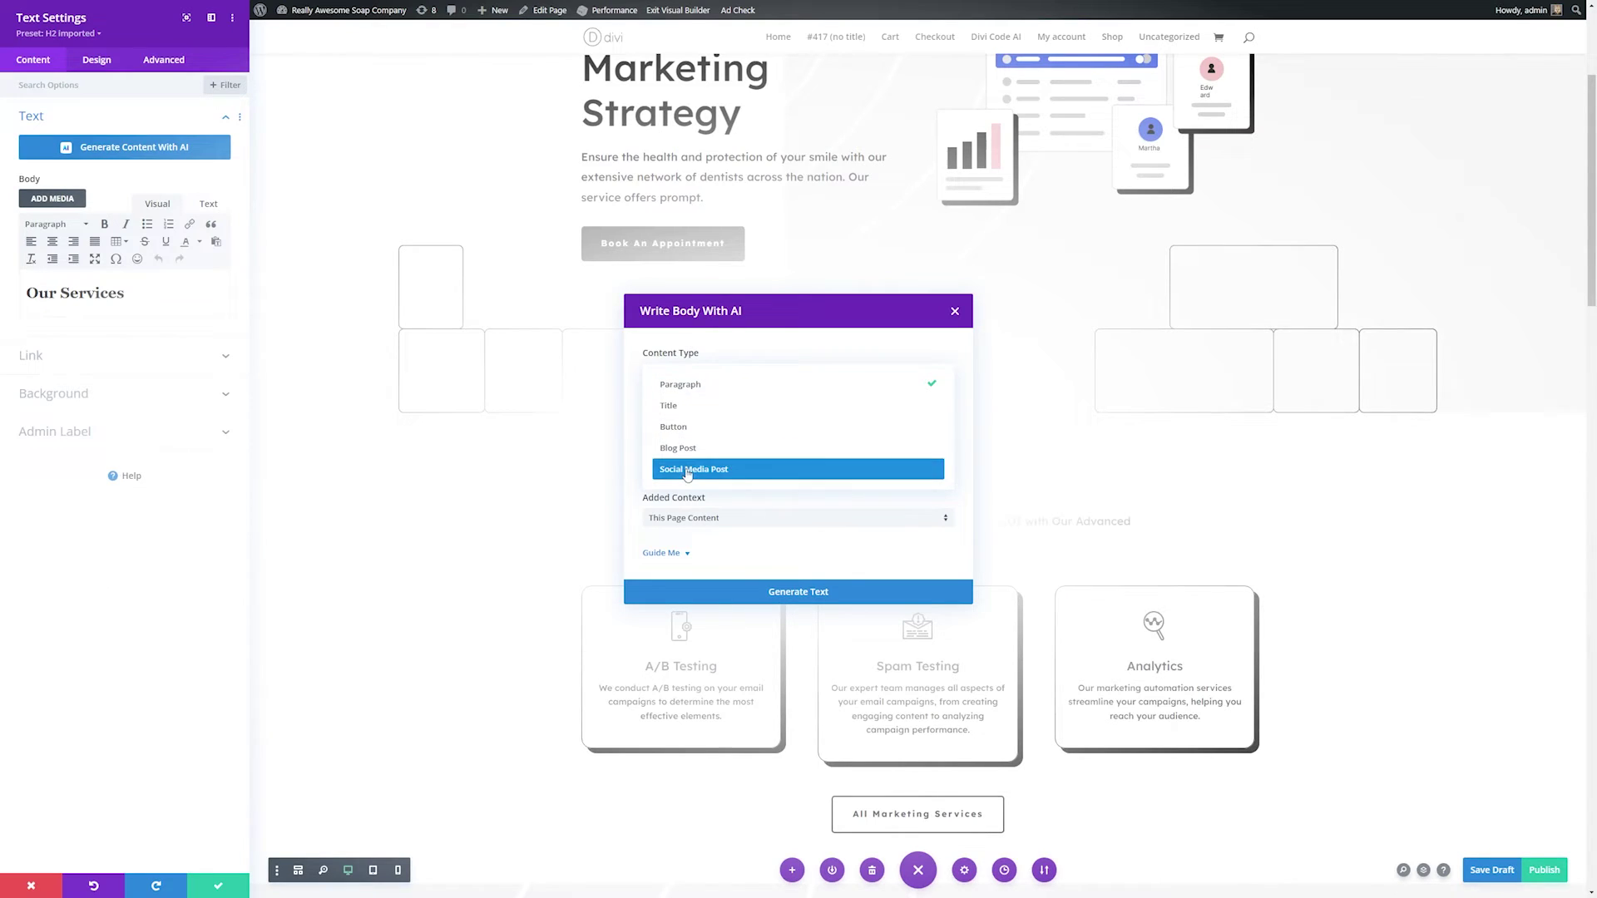
click(696, 407)
click(709, 429)
text(W)
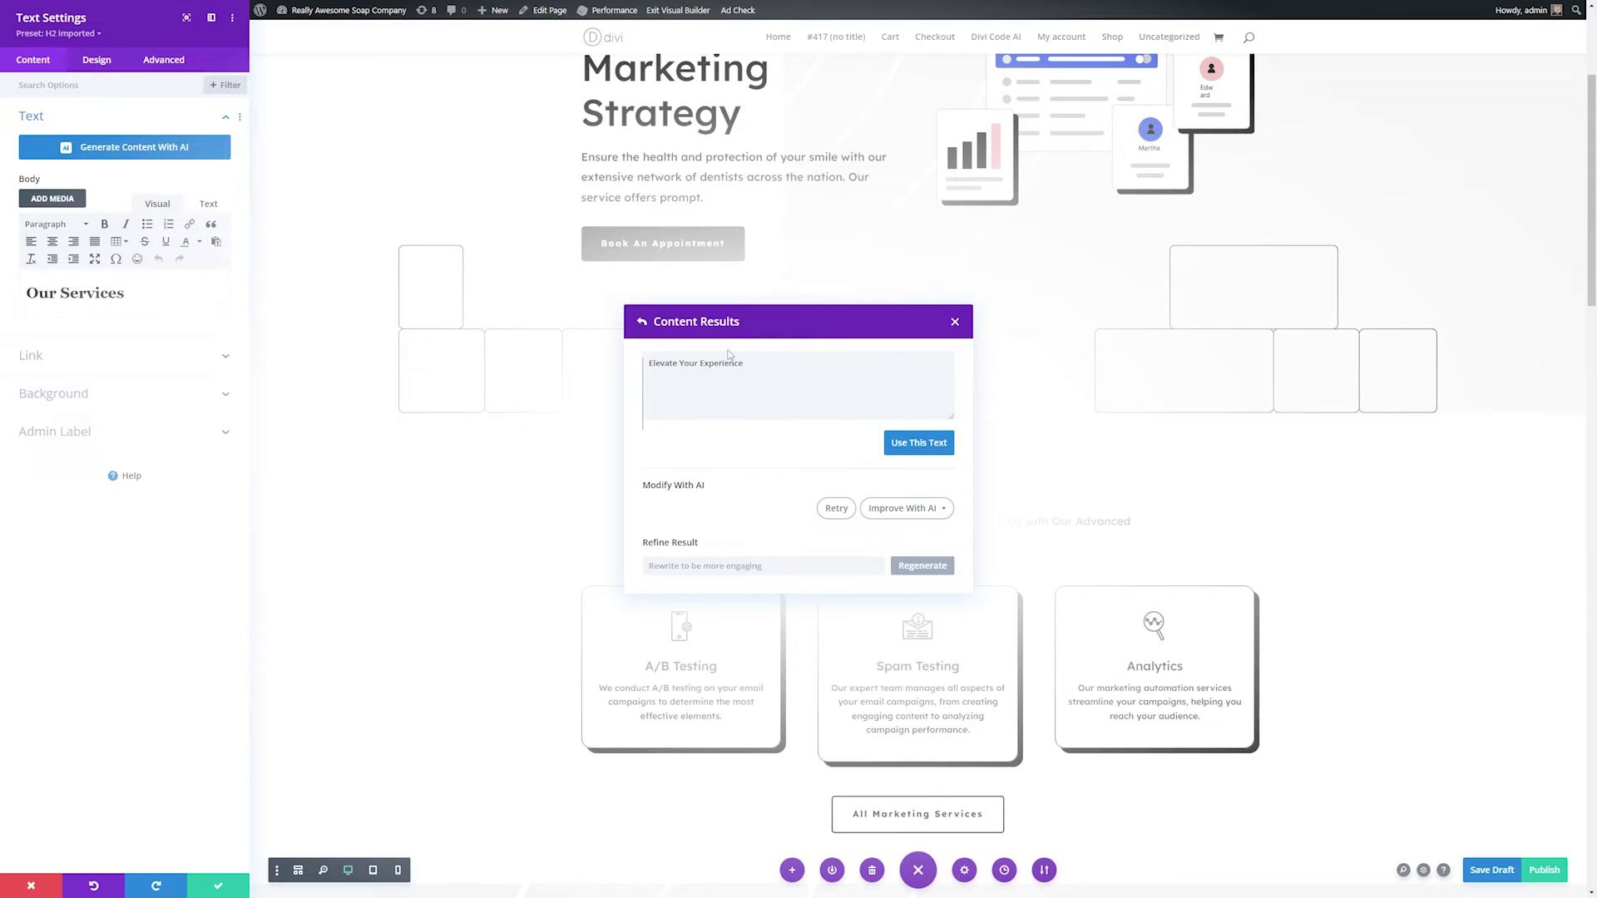
Step: Refine the generated title with Make It More and a Casual tone
click(945, 517)
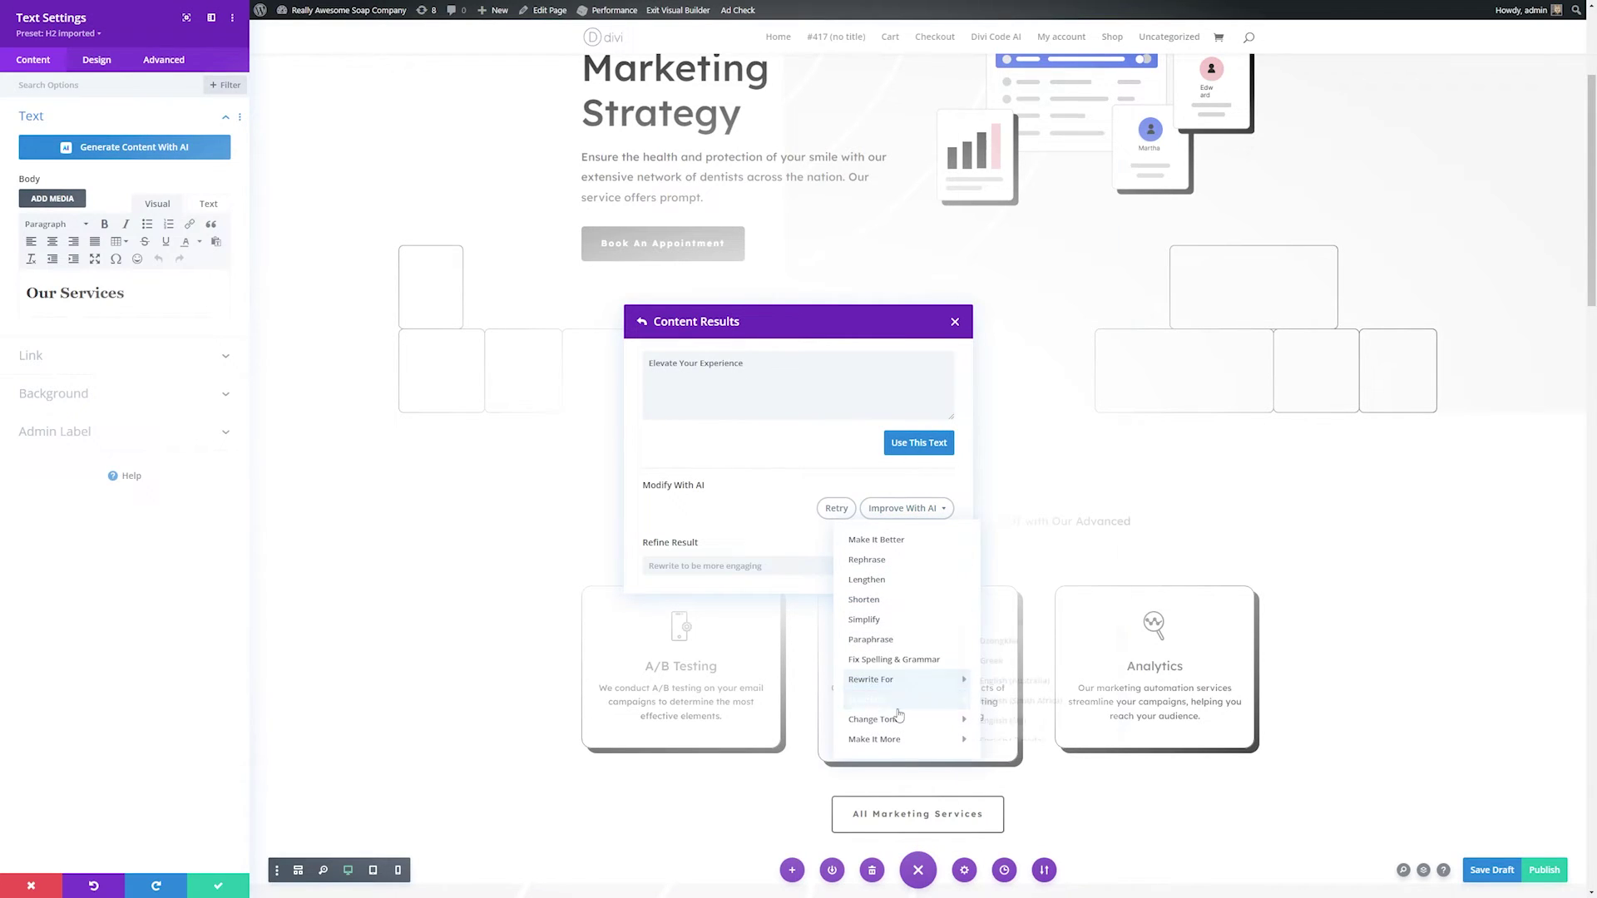
mouse_move(949, 738)
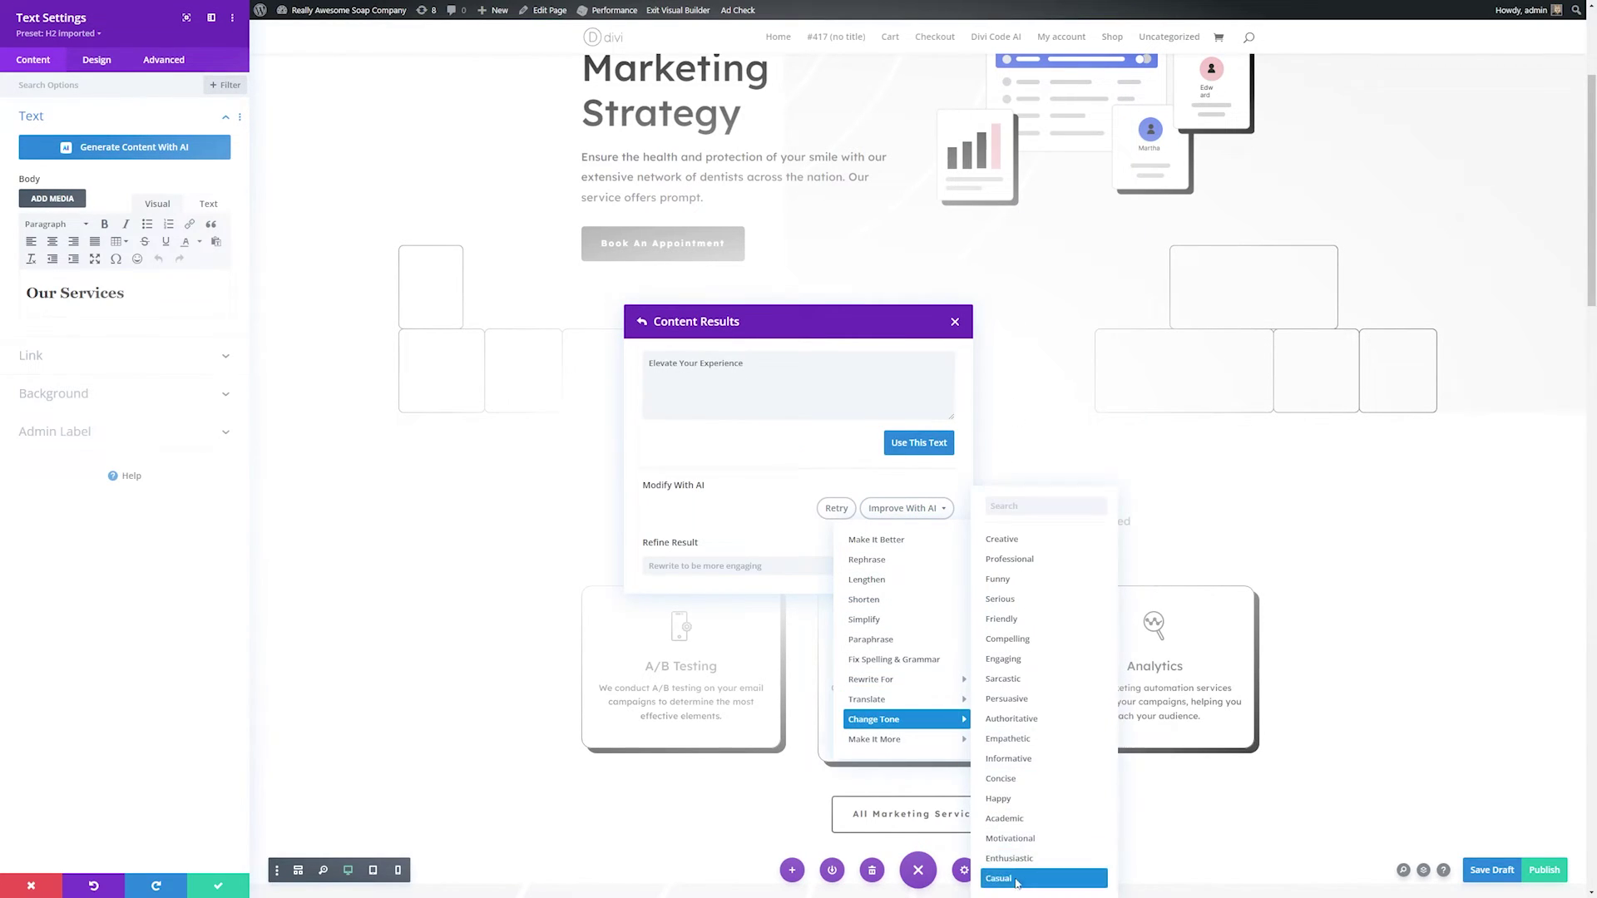
click(1044, 873)
click(953, 513)
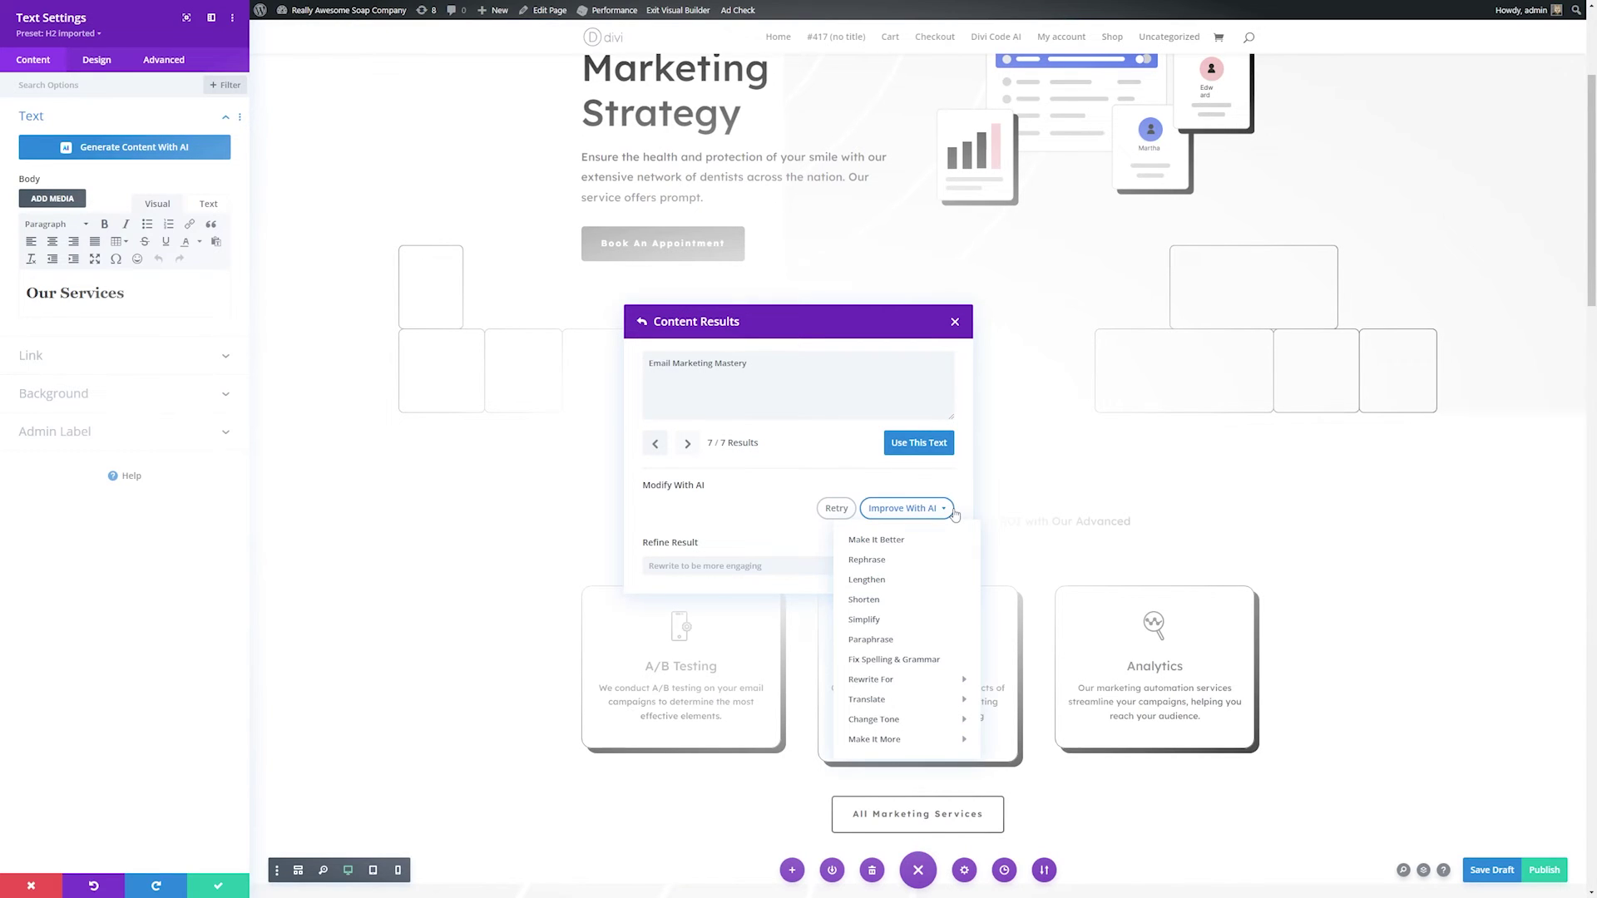
mouse_move(922, 720)
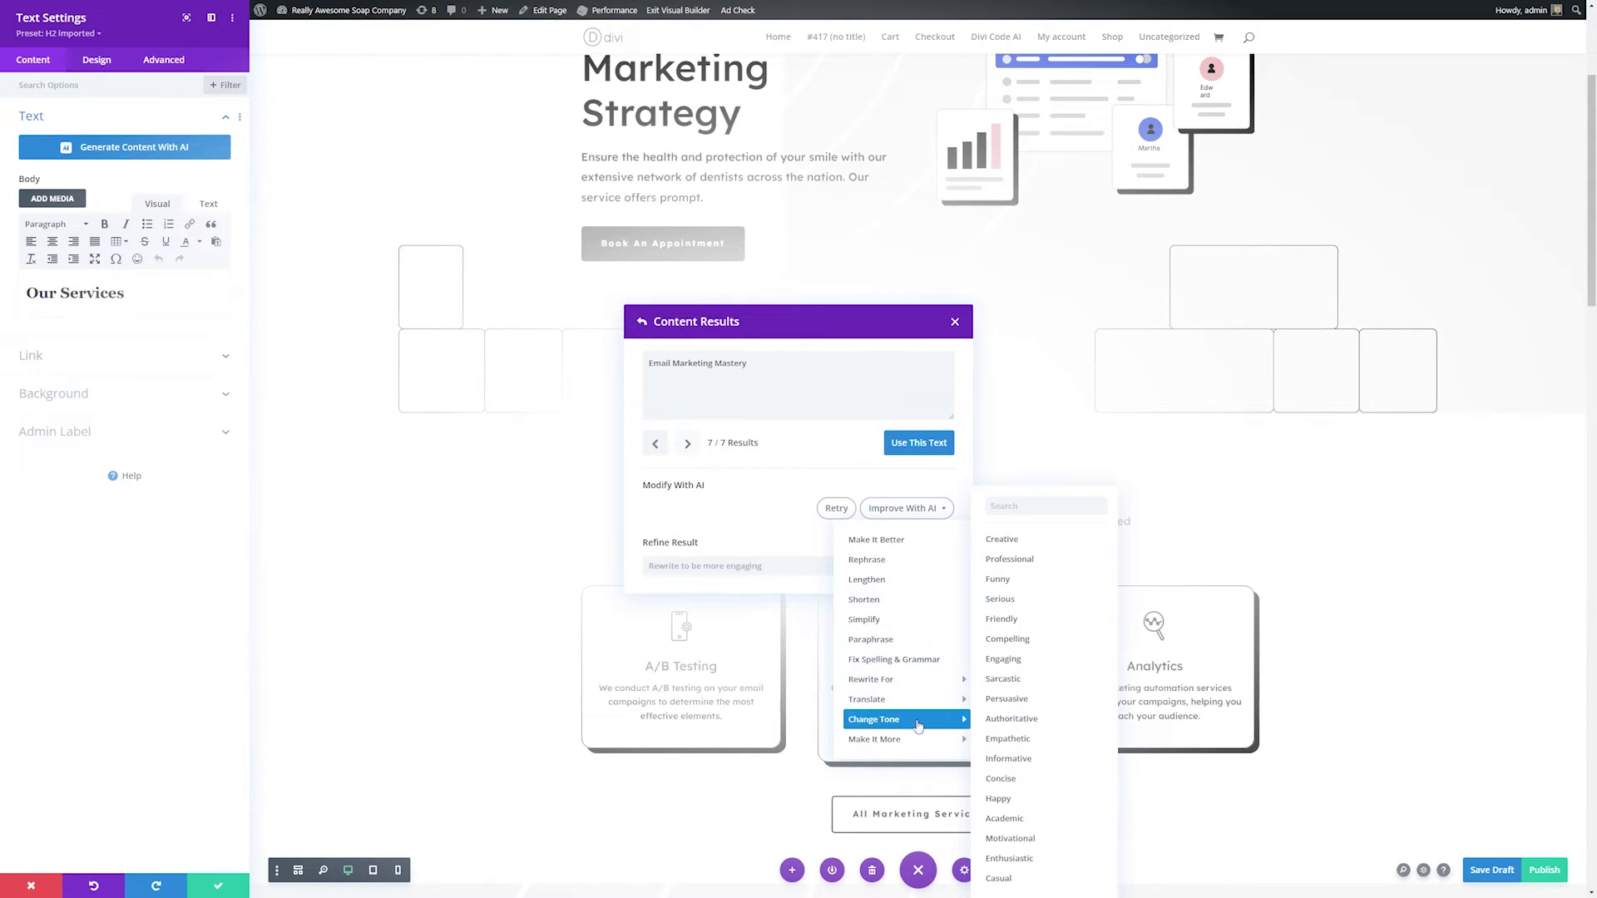
click(1012, 880)
drag(855, 363, 642, 366)
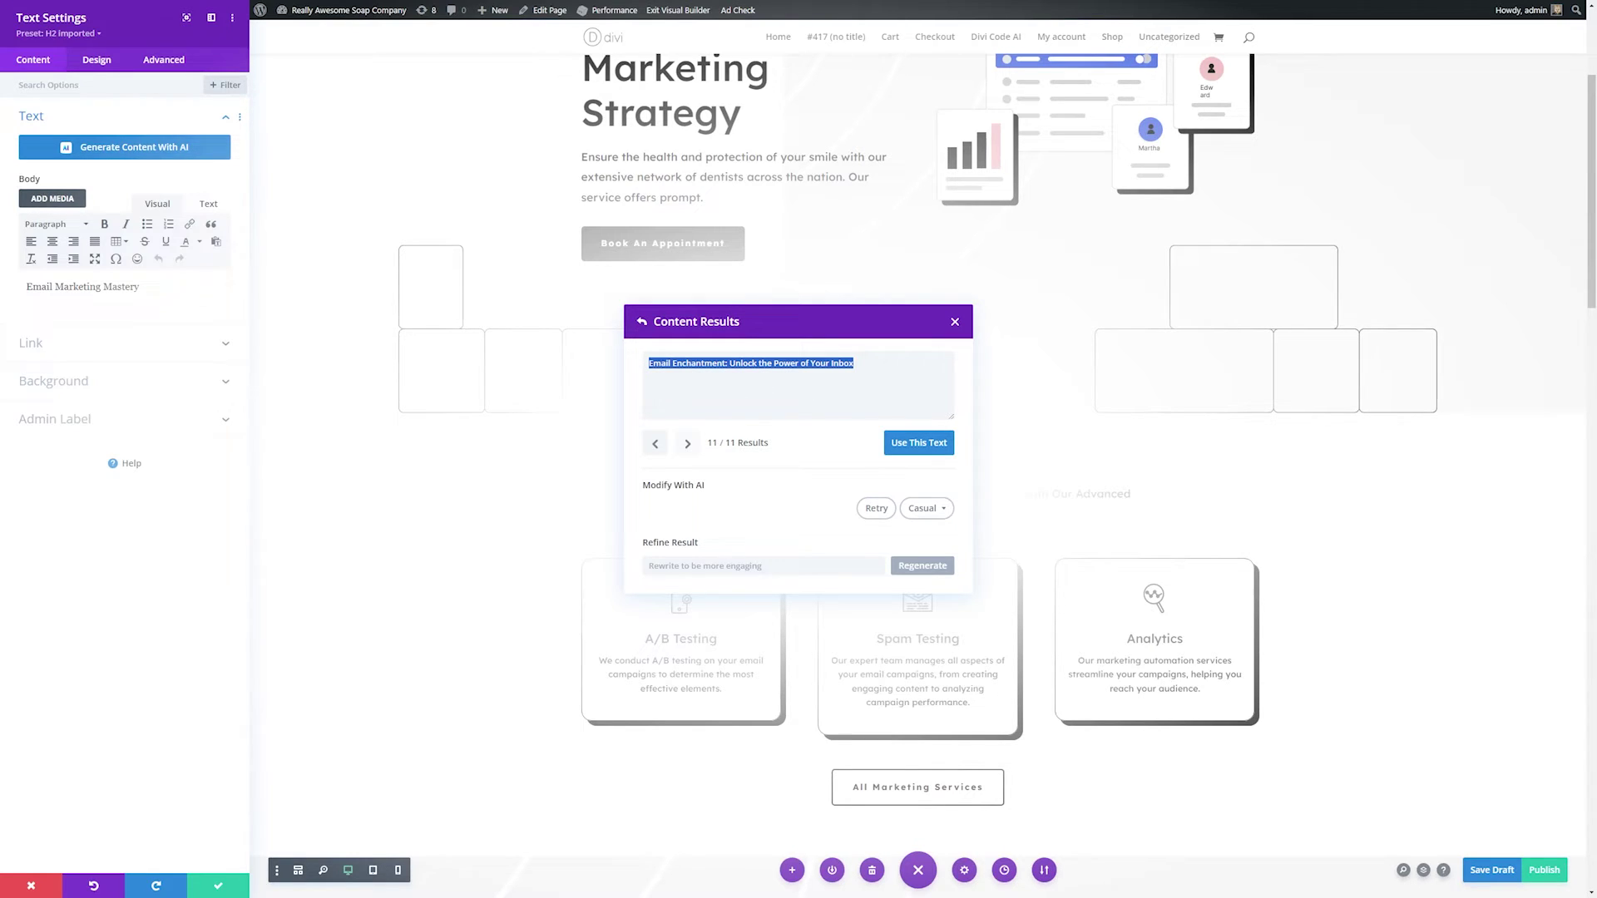
Step: Insert 'Email Enchantment: Unlock the Power of Your Inbox' as the section heading
click(940, 509)
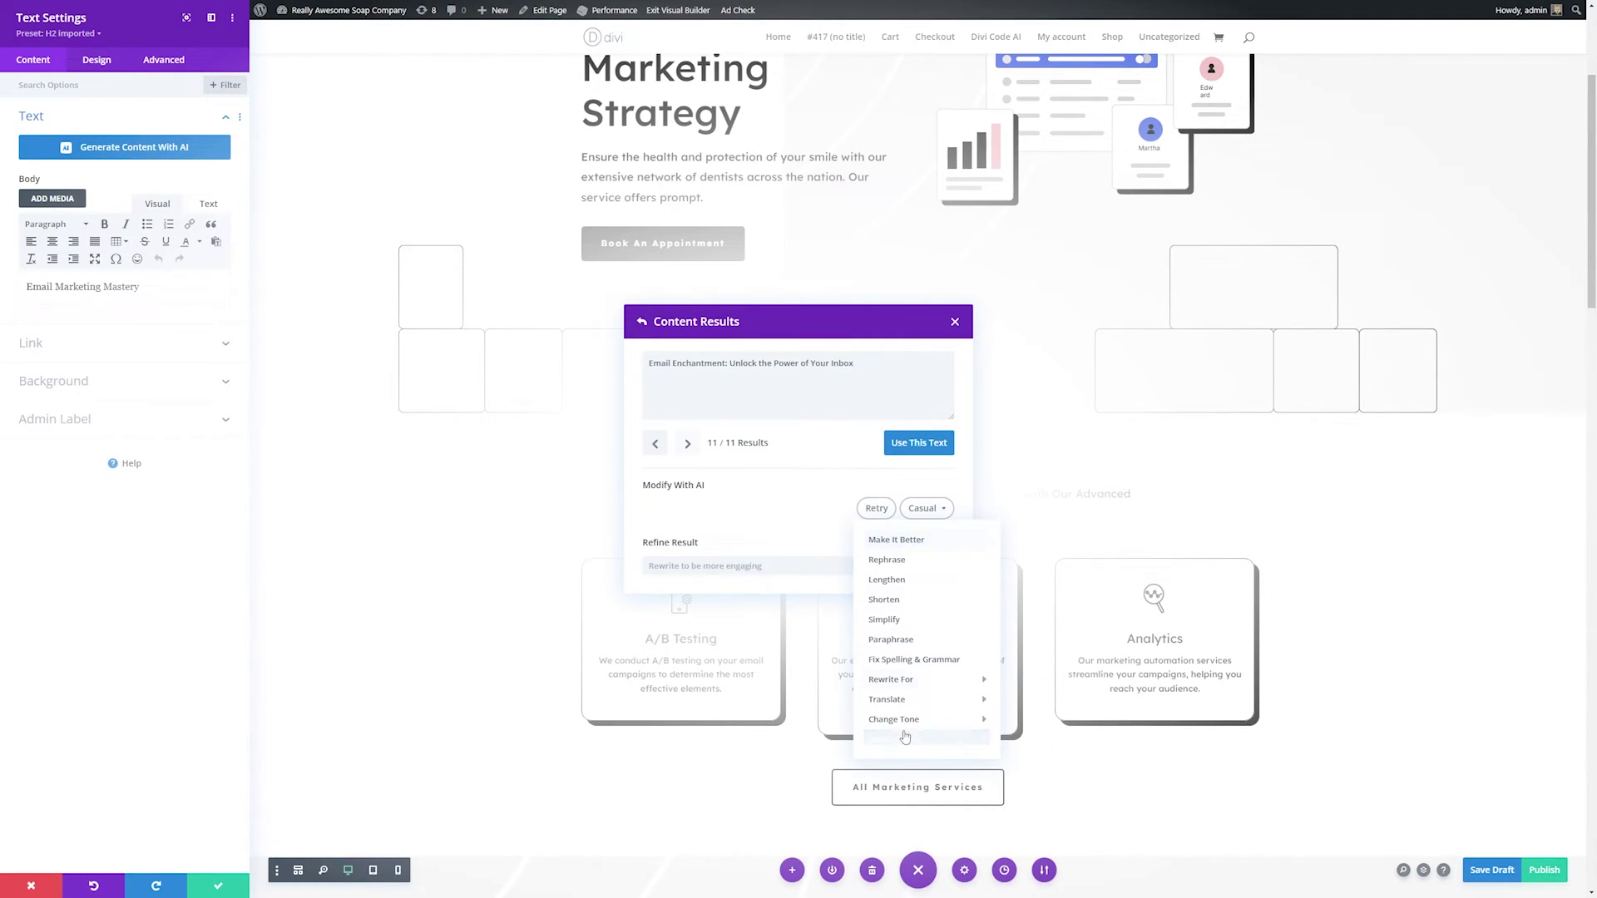
click(782, 499)
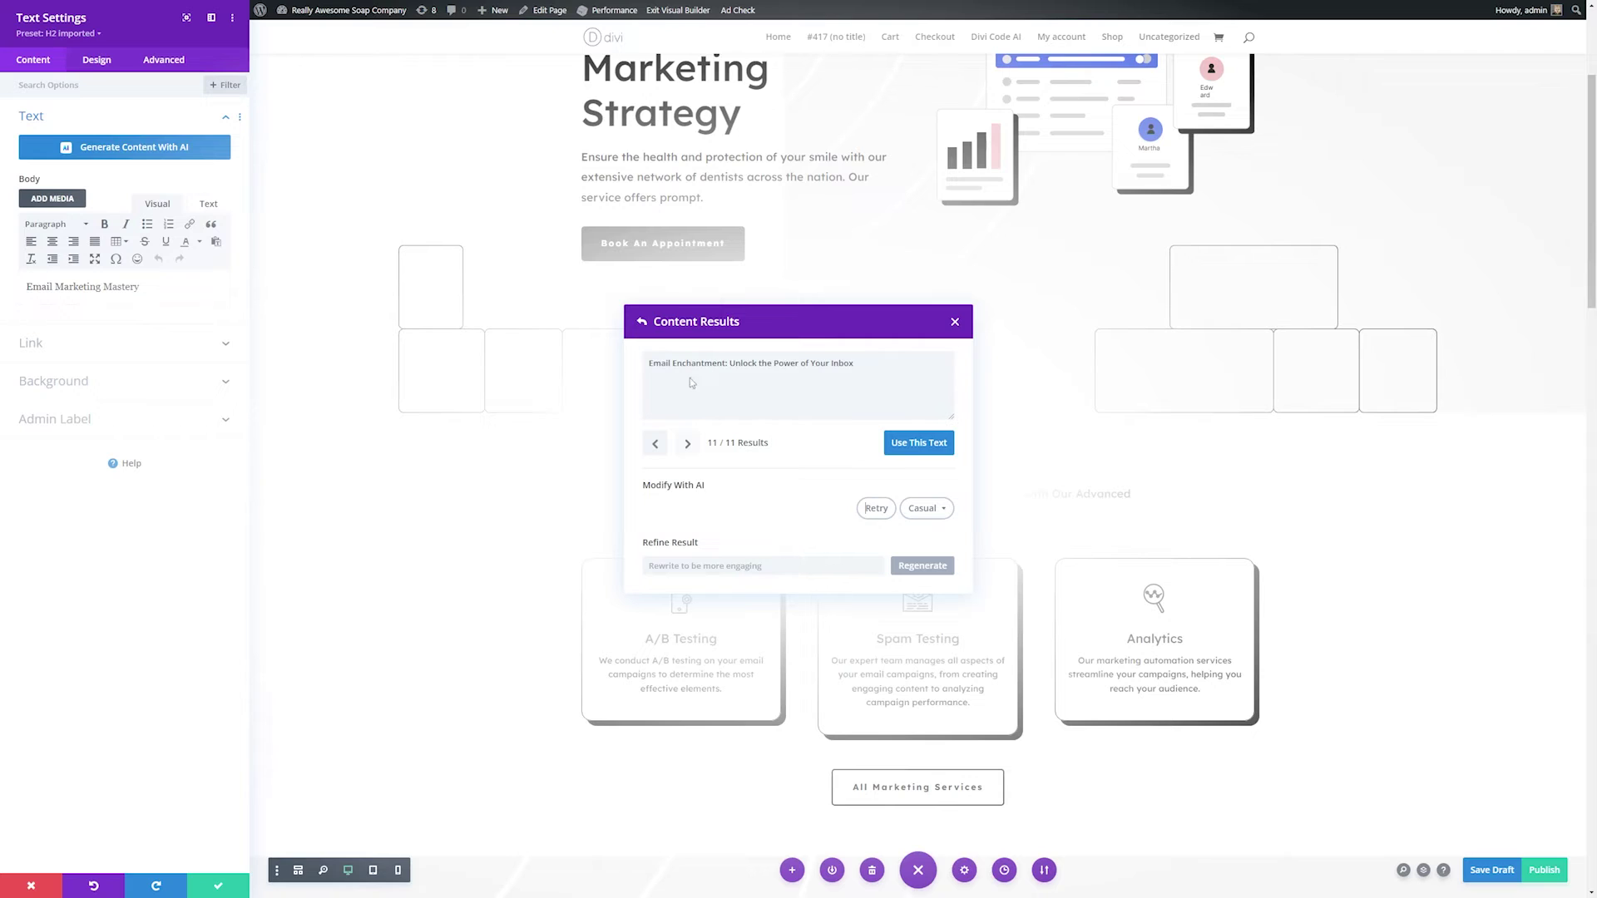
click(915, 447)
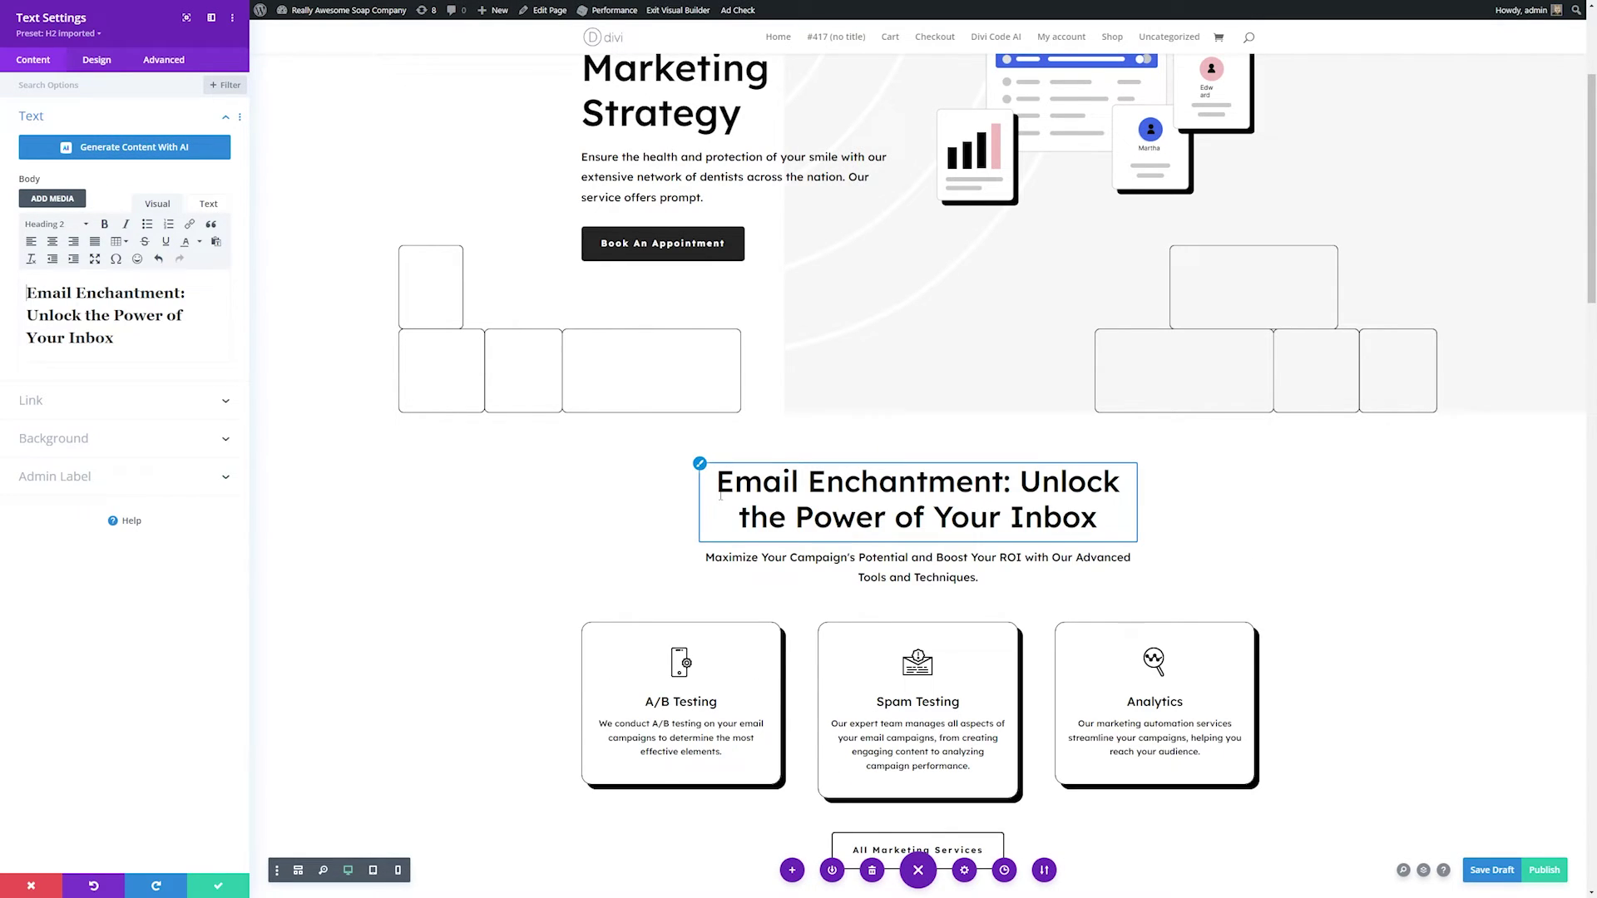
scroll(971, 501, down, 10)
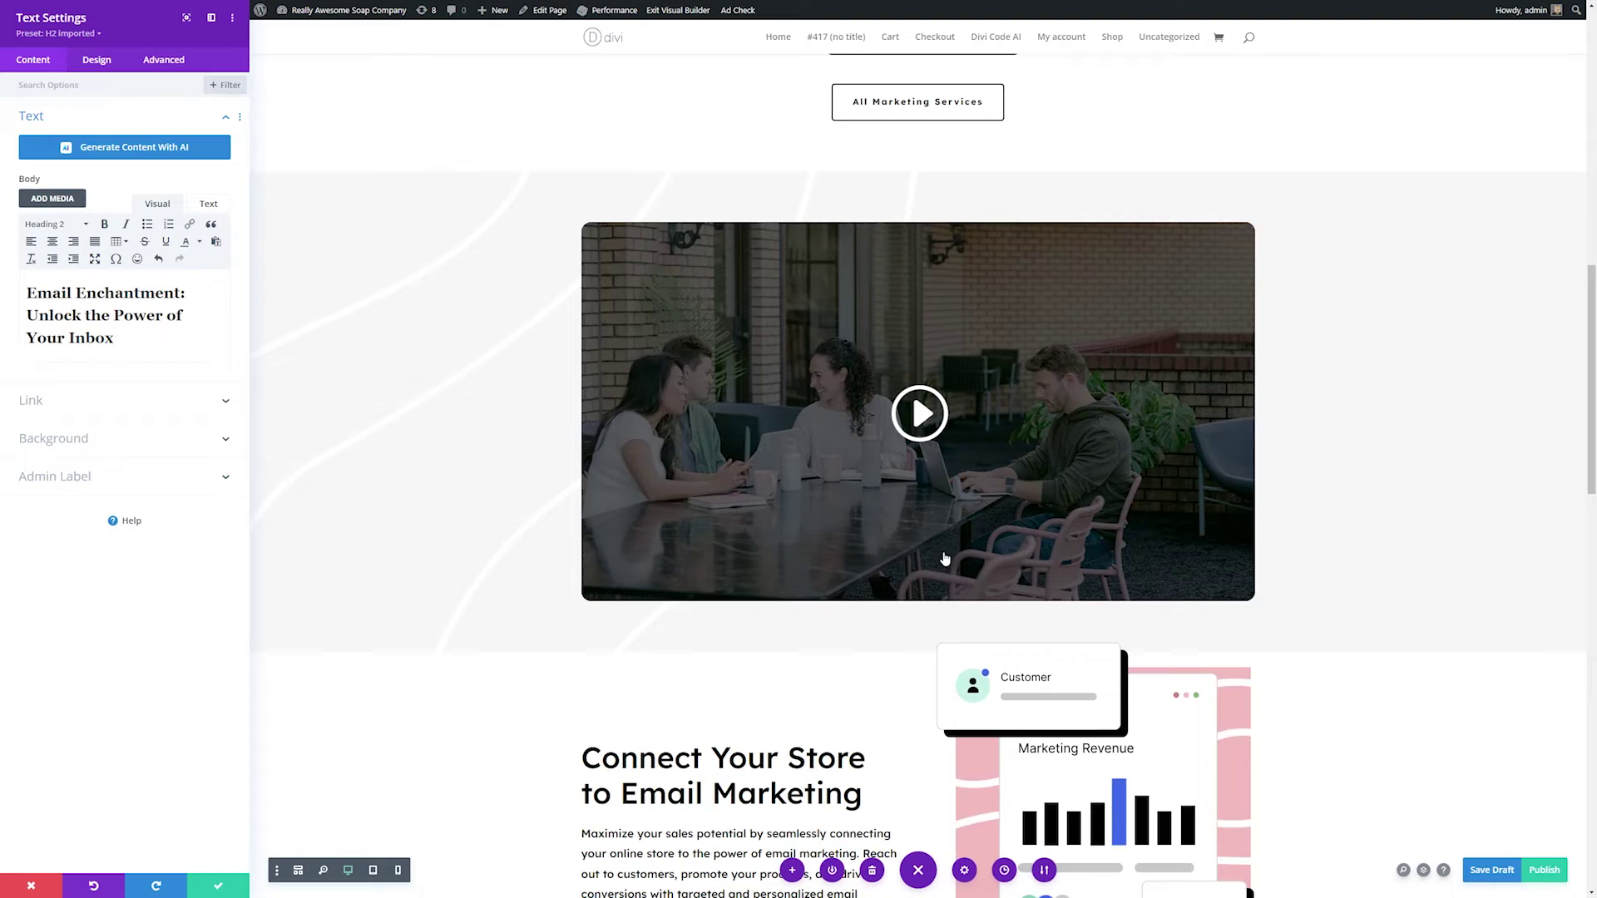
scroll(766, 528, down, 4)
scroll(767, 527, up, 16)
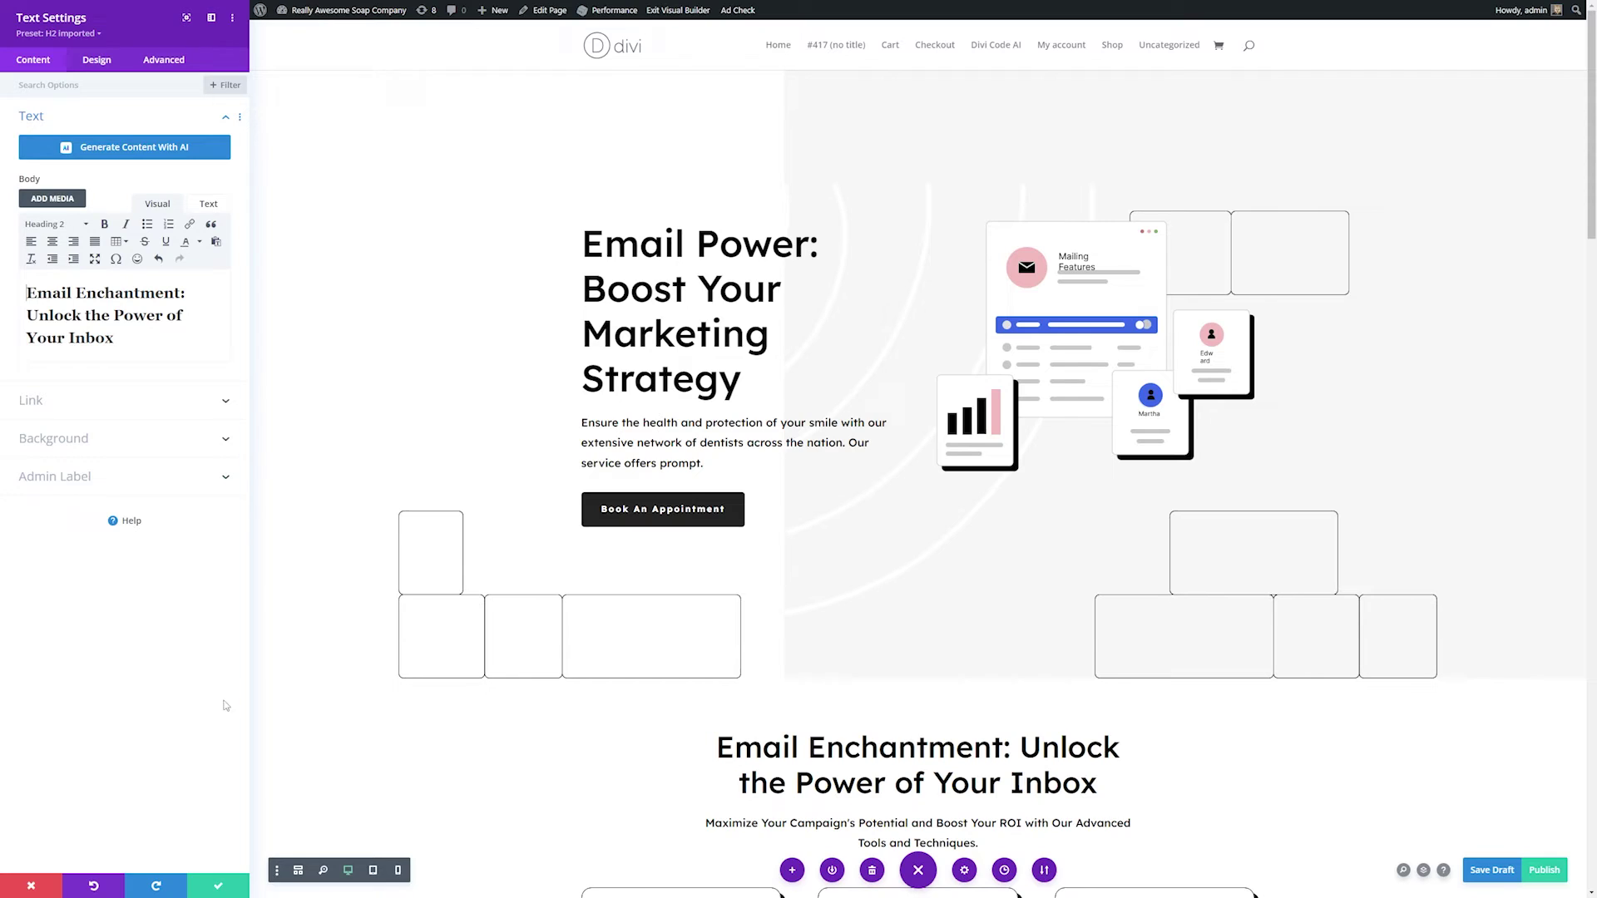
Step: Save the heading, then have Divi AI write the hero paragraph from the agency introduction prompt
click(220, 886)
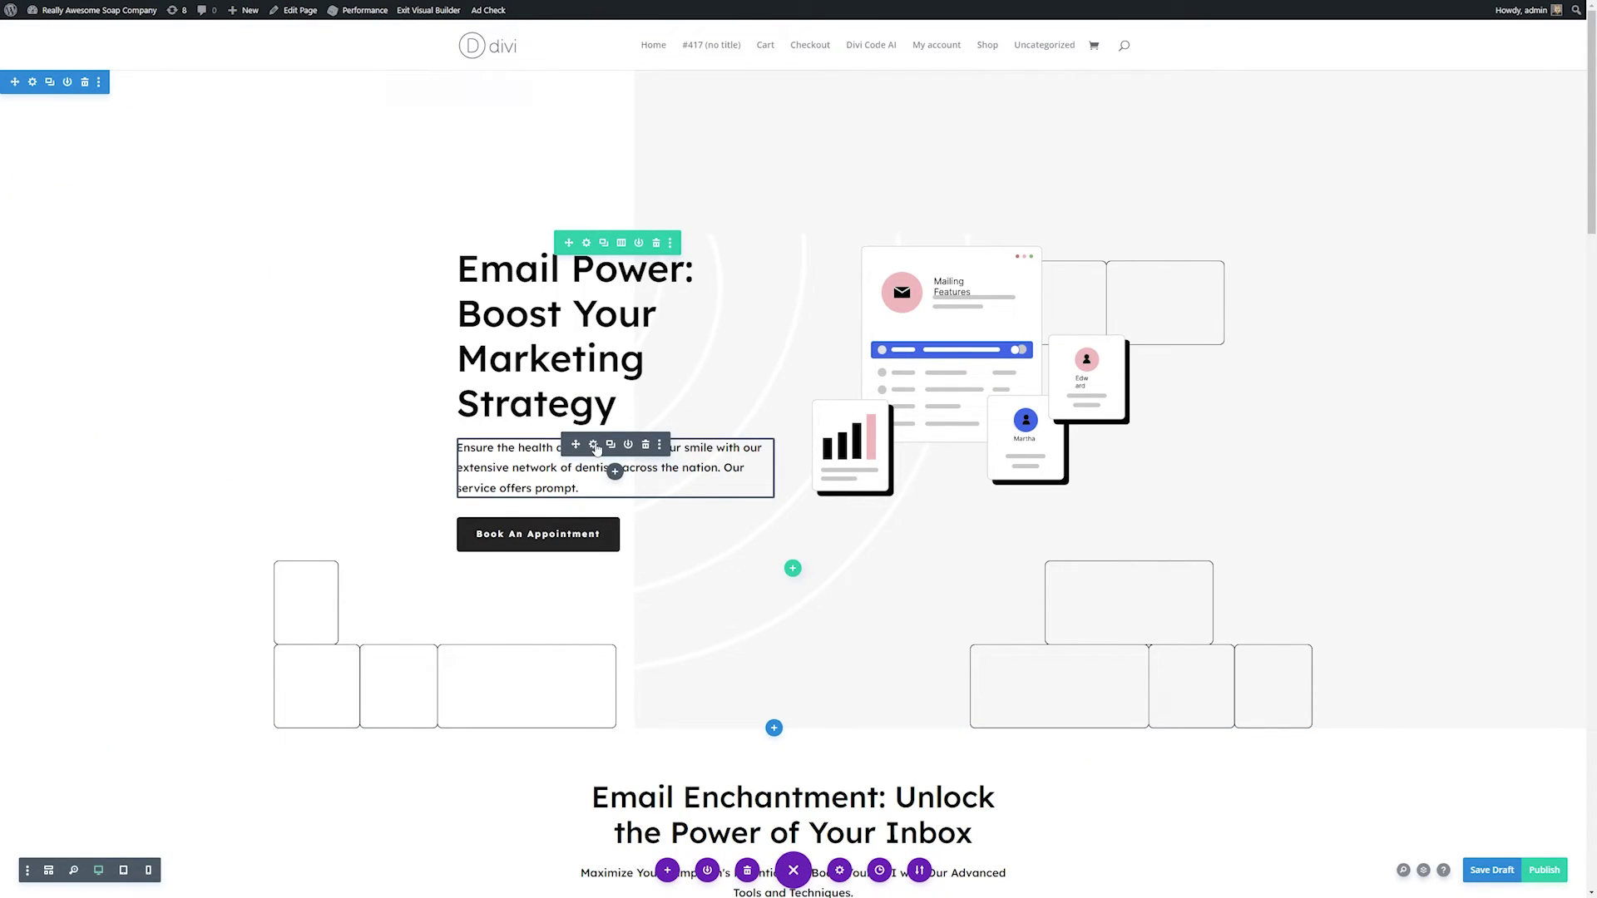
click(594, 447)
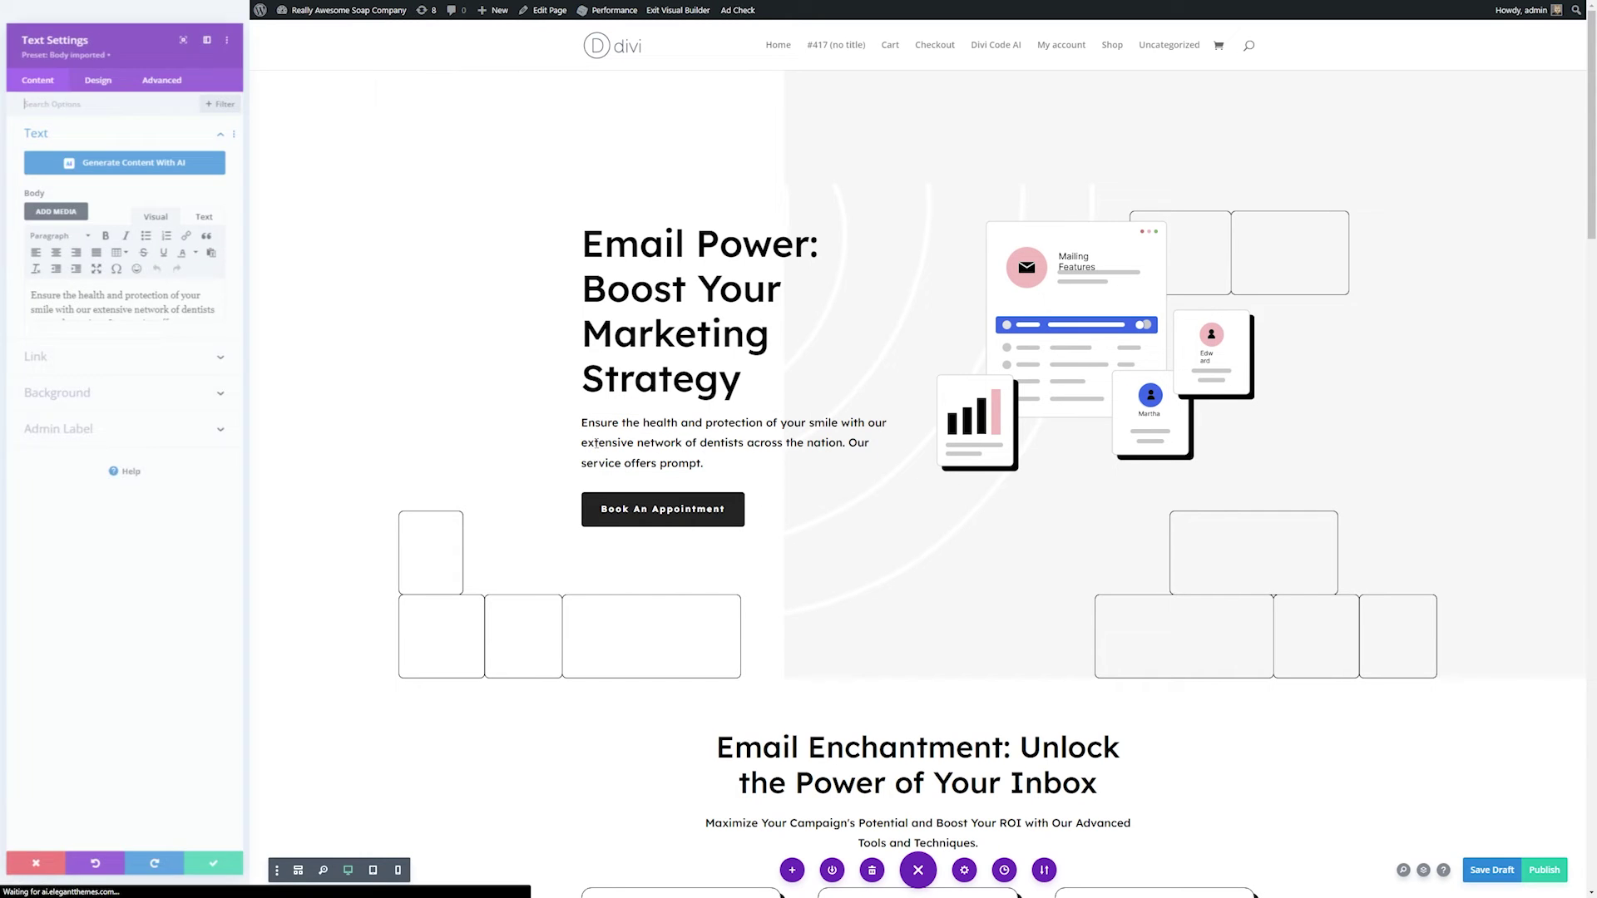
click(678, 416)
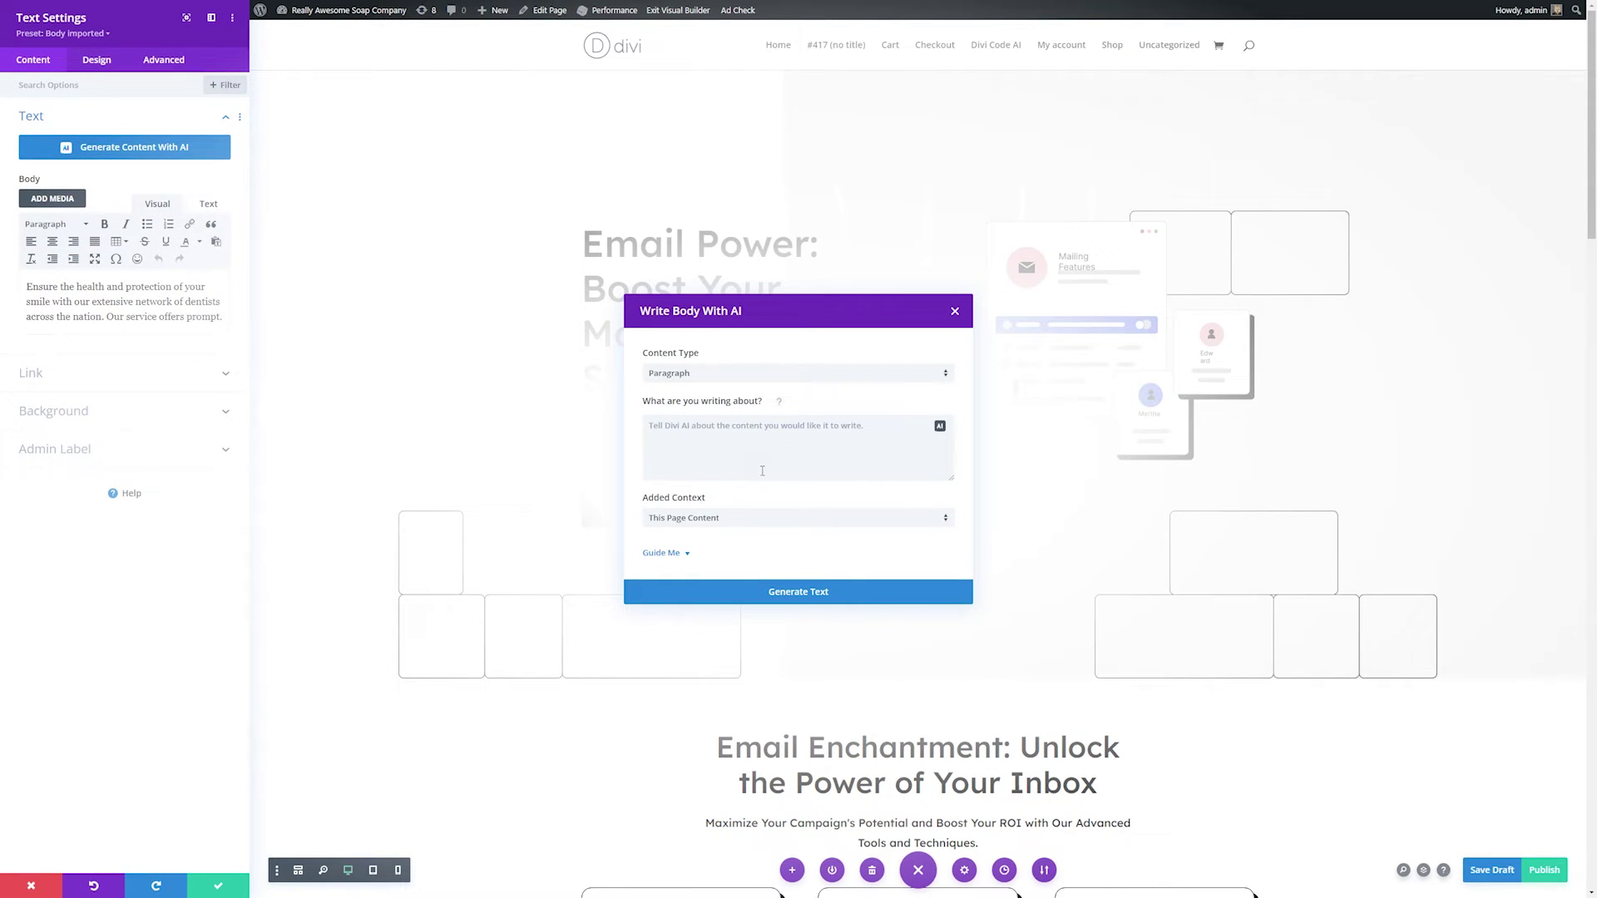
text(Create a few sentences introducing an email marketing agency.)
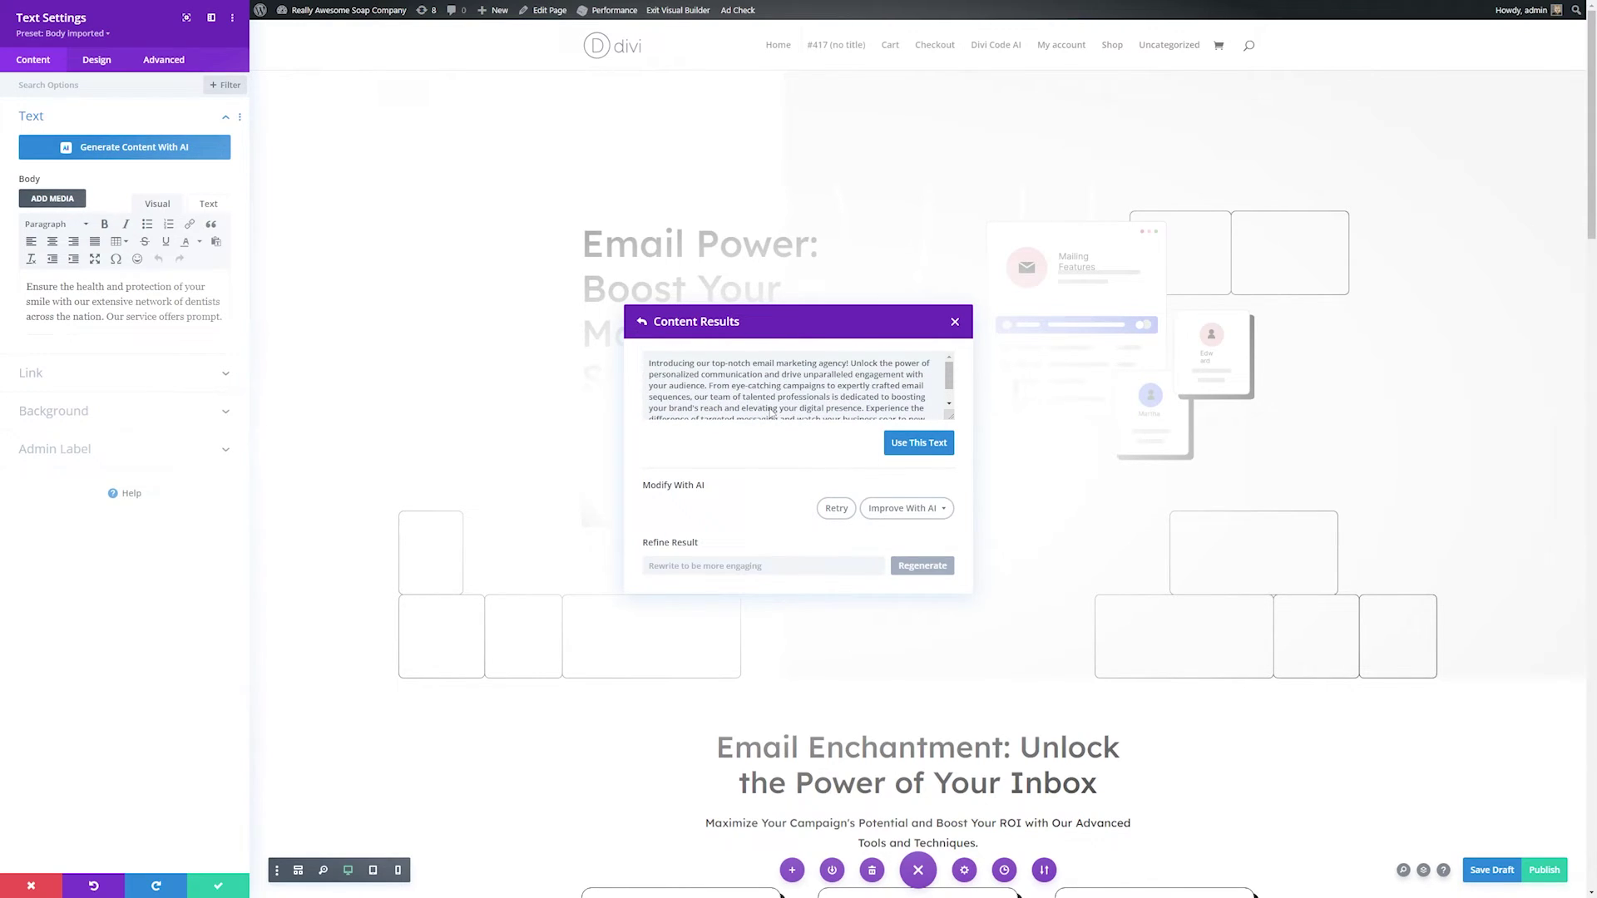
Step: Shorten the AI introduction and use it as the hero paragraph
click(928, 517)
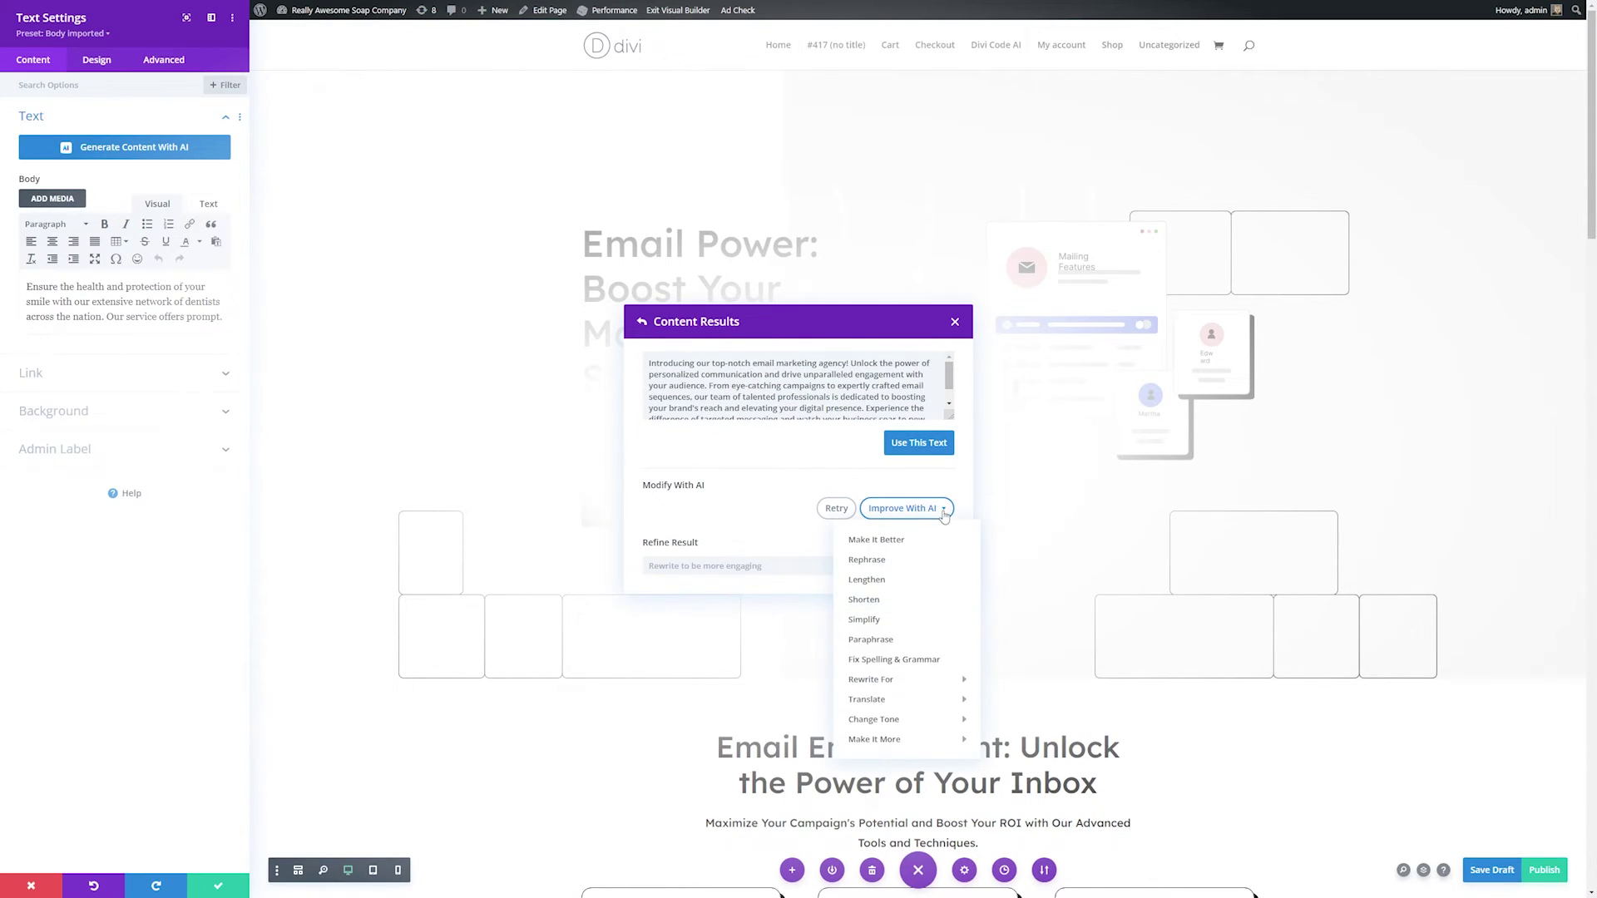
click(907, 601)
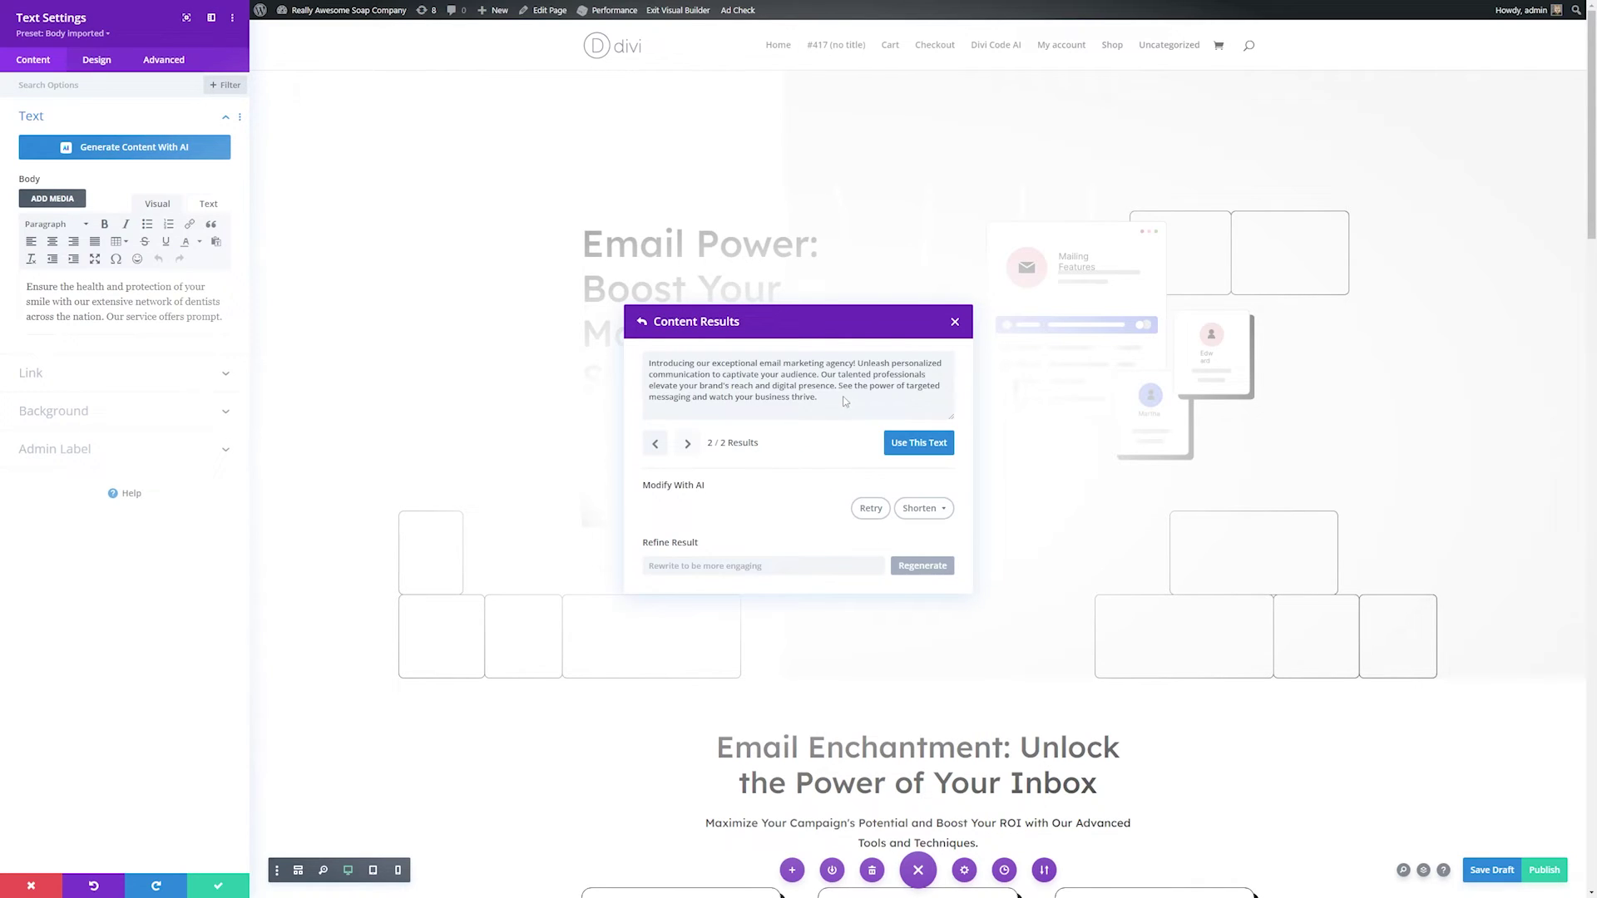
drag(820, 398, 644, 358)
click(701, 371)
click(953, 511)
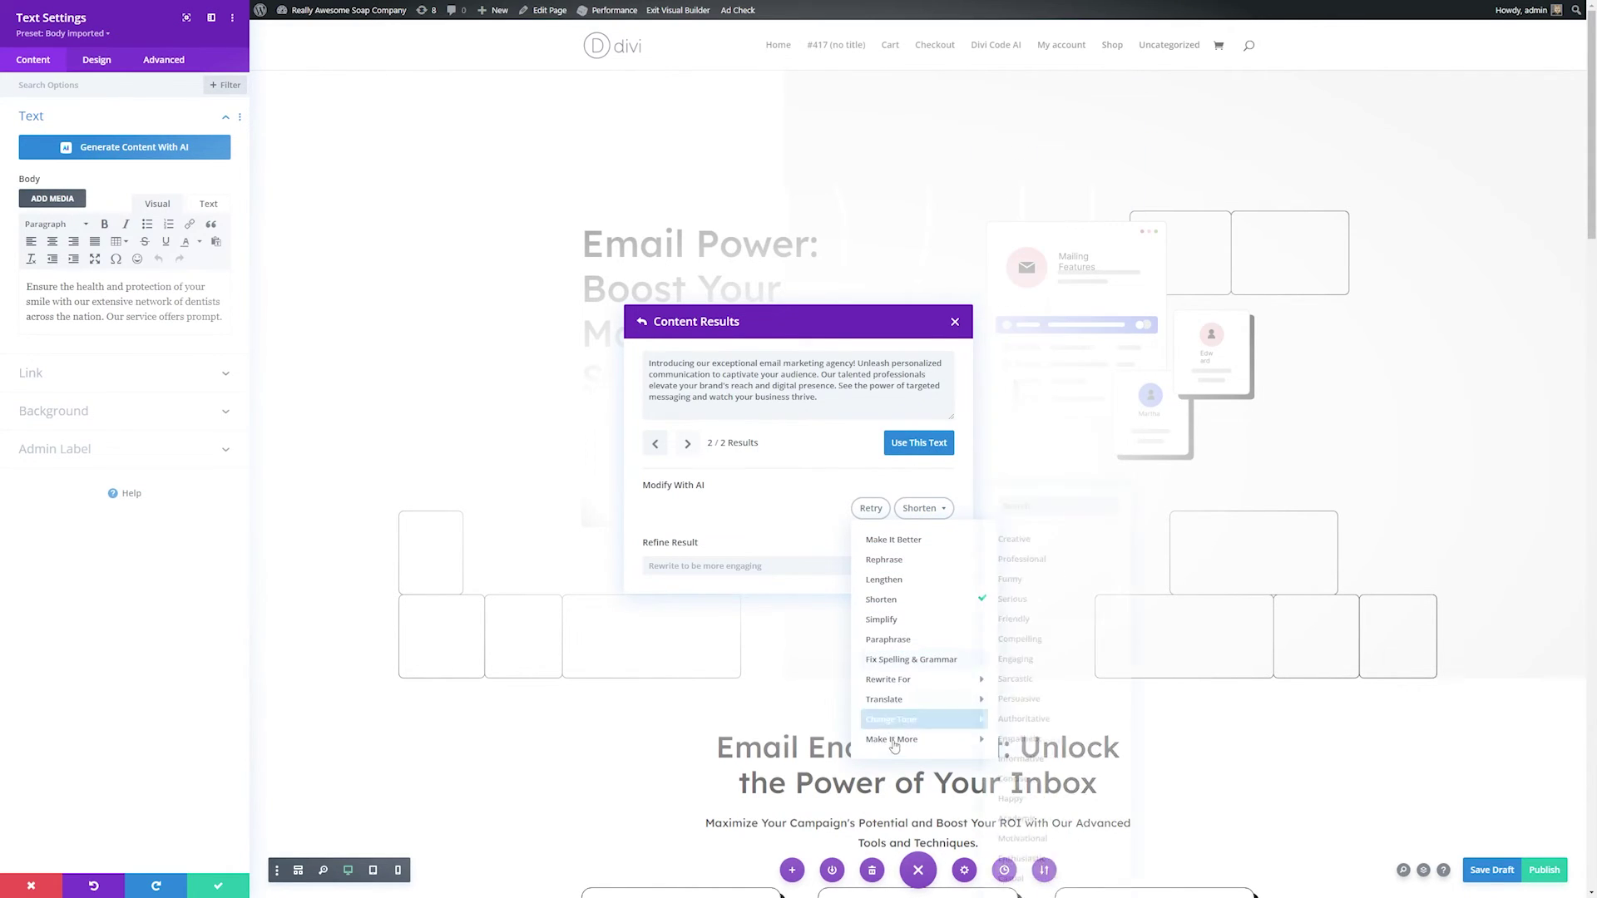
click(790, 527)
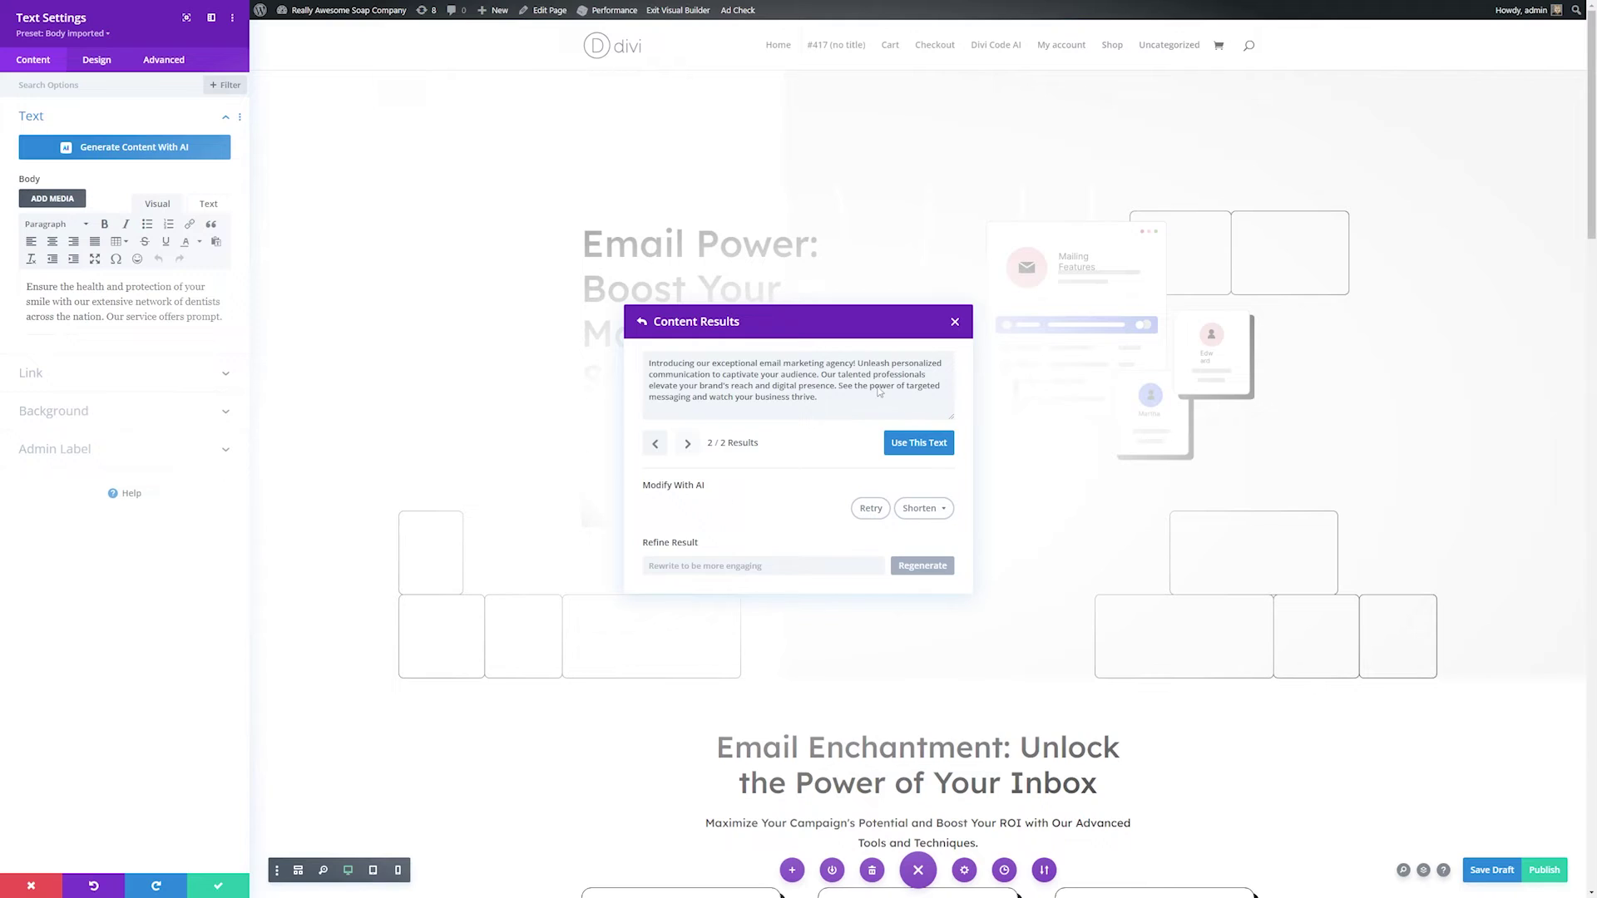
click(918, 443)
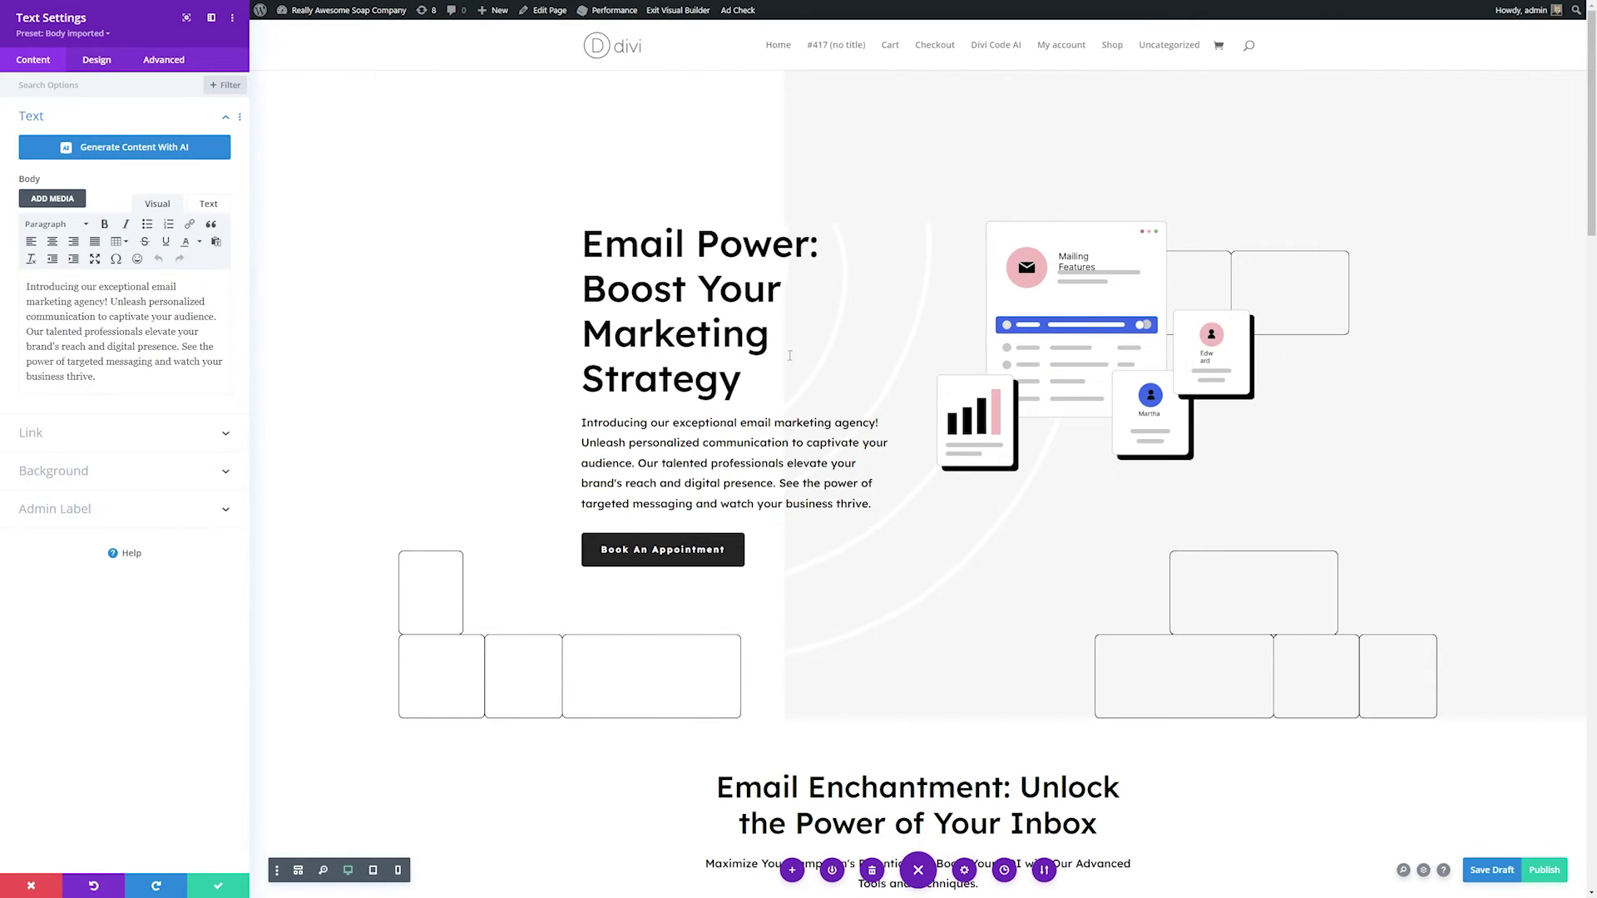
Step: Save the hero text and start AI image generation for the Connect Your Store illustration
click(218, 886)
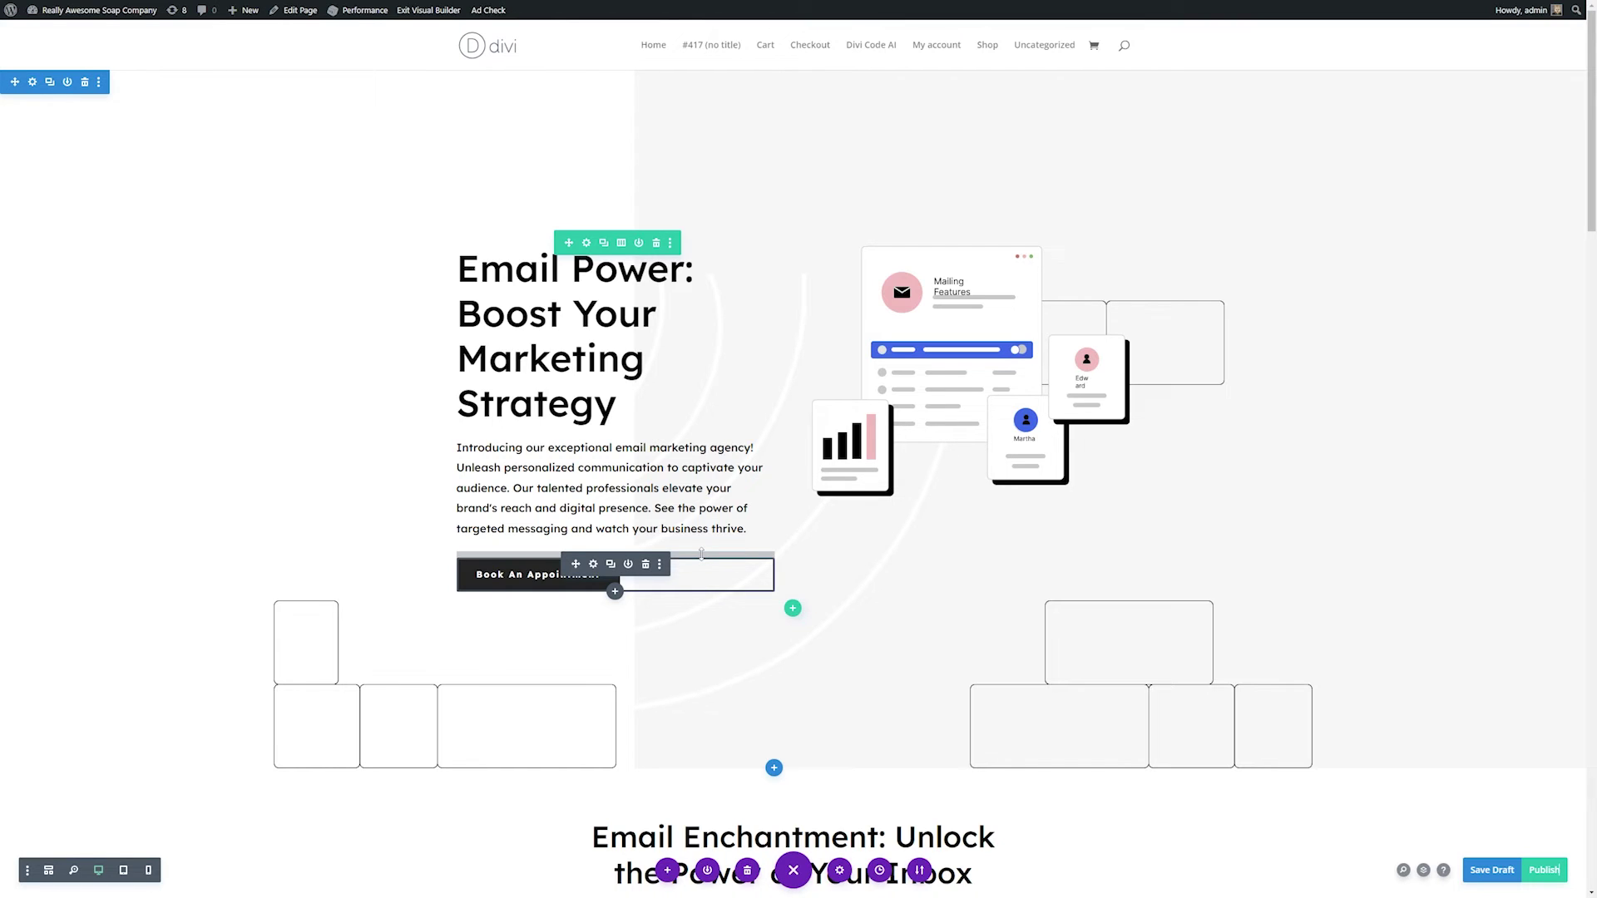
scroll(707, 550, down, 10)
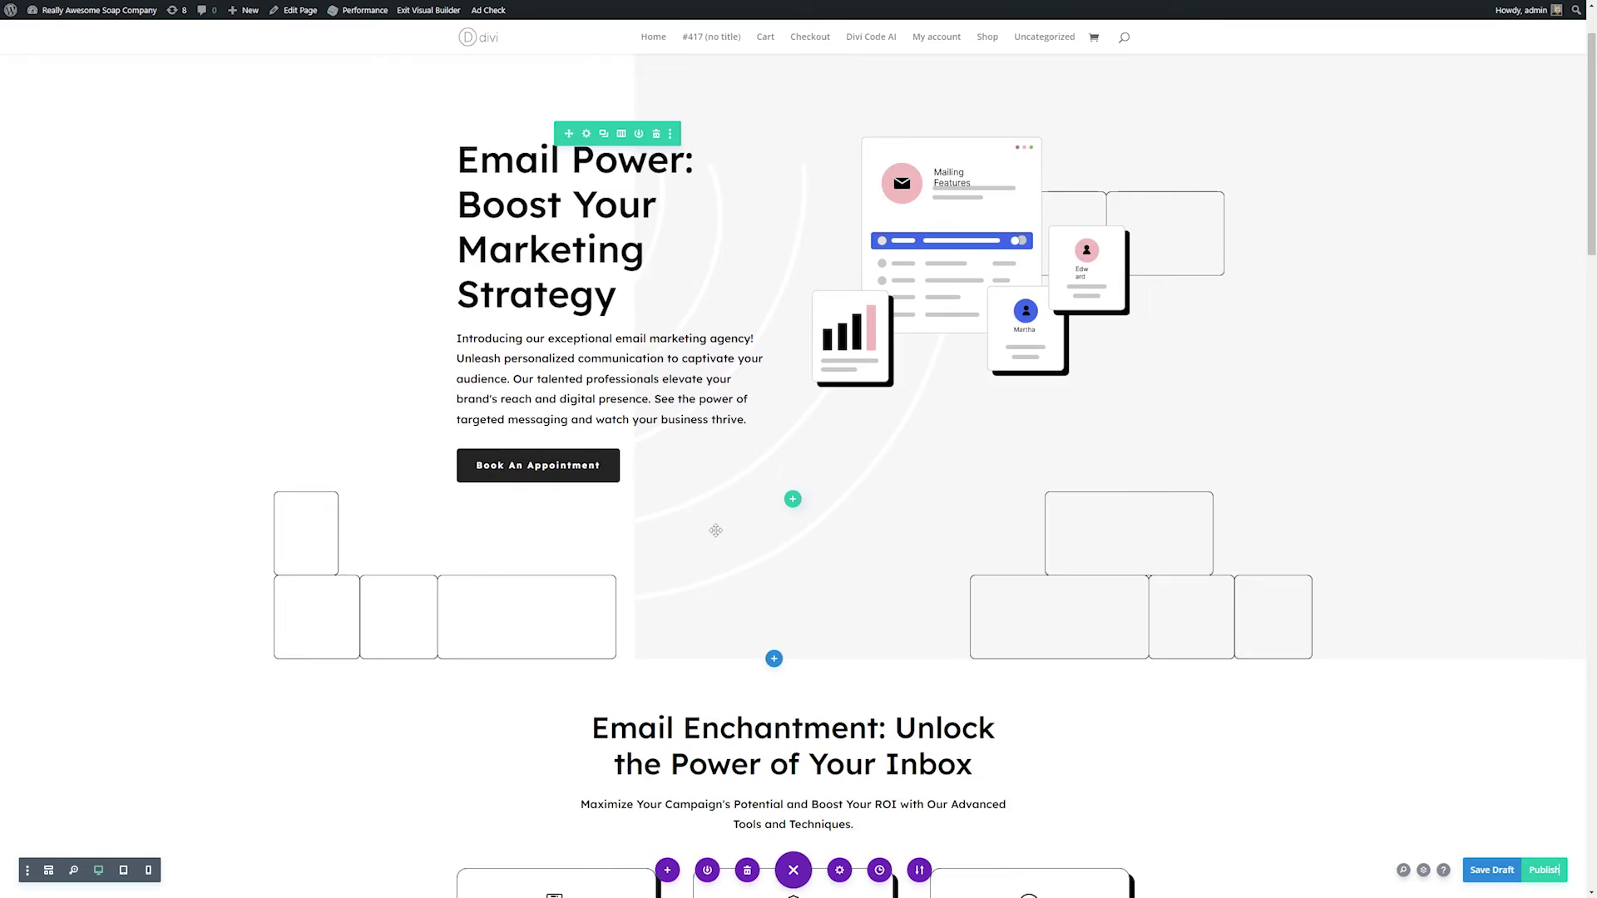
scroll(720, 532, down, 8)
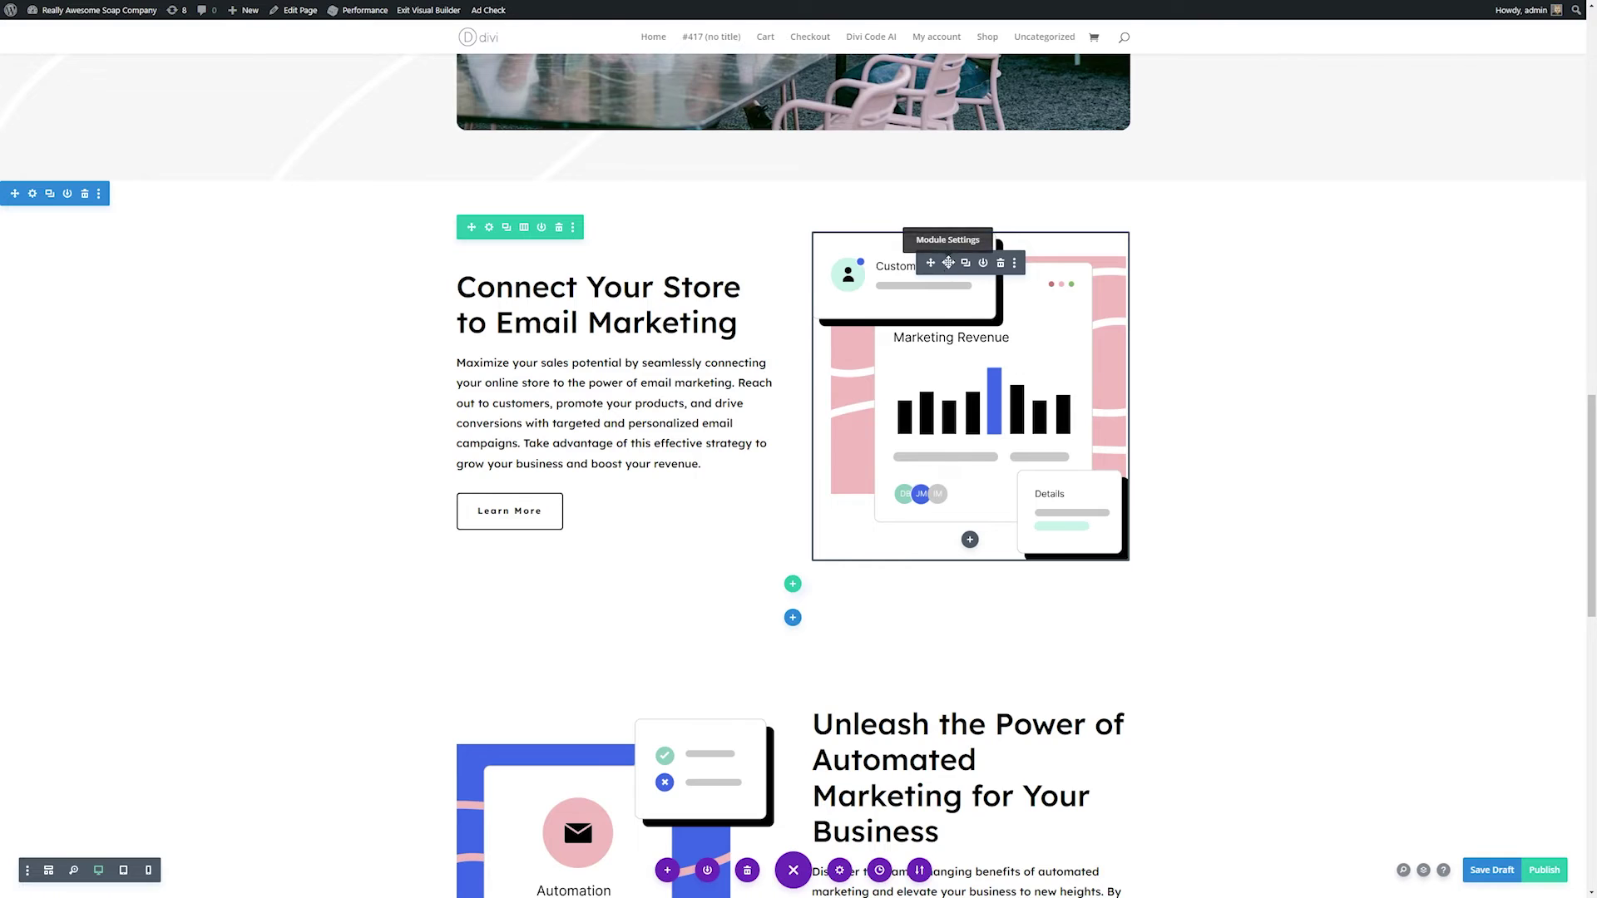
click(949, 264)
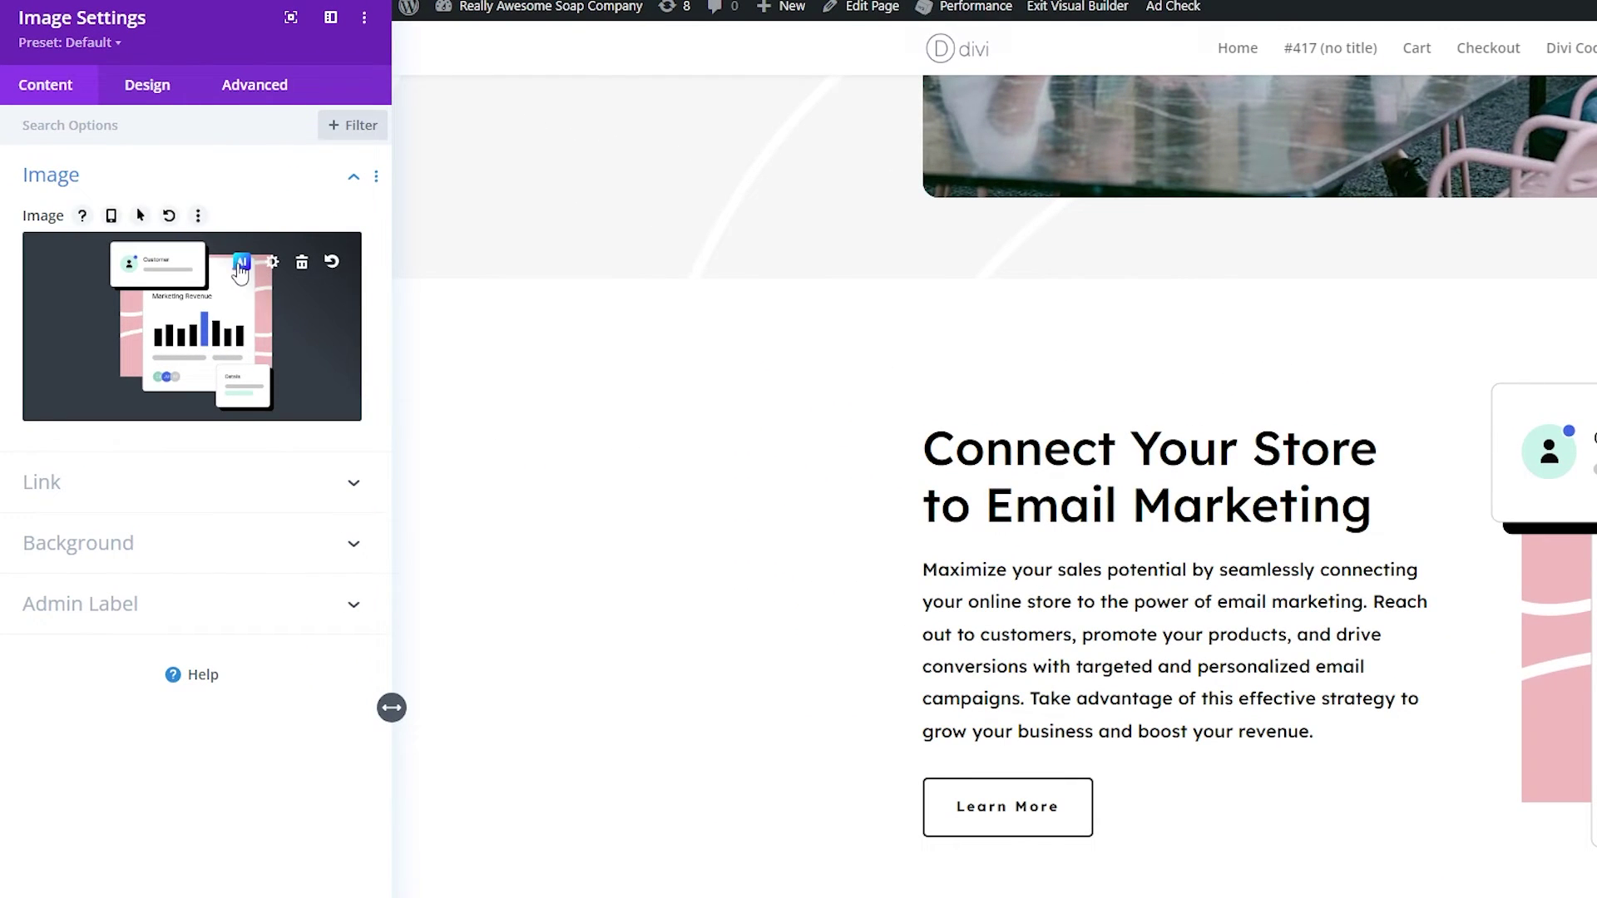
click(241, 262)
mouse_move(192, 539)
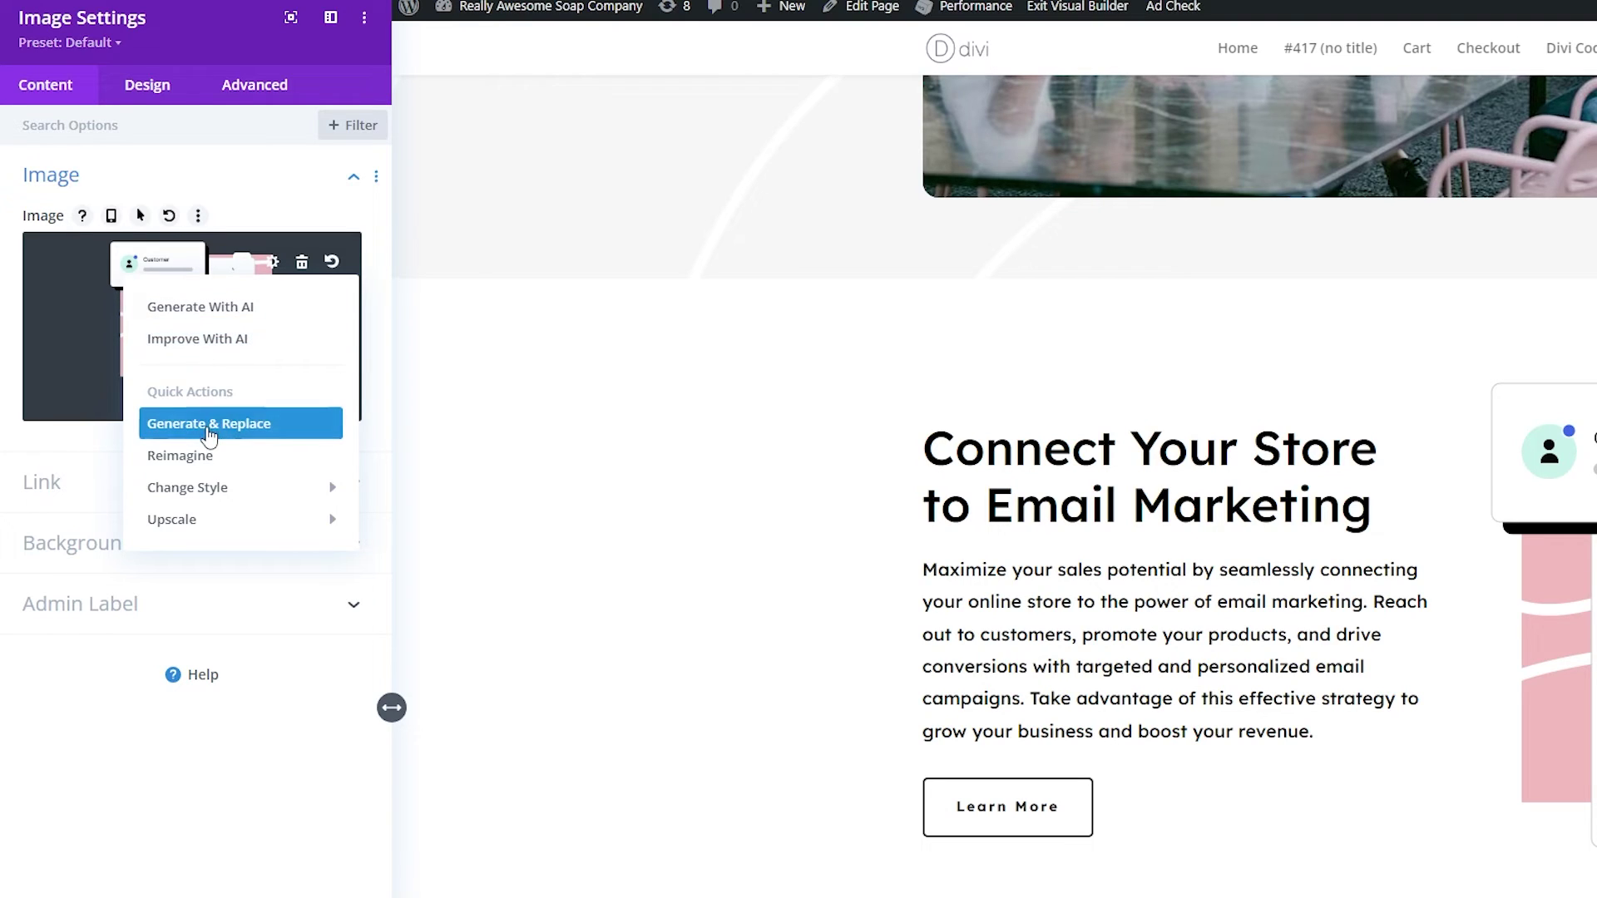
click(208, 309)
click(1169, 516)
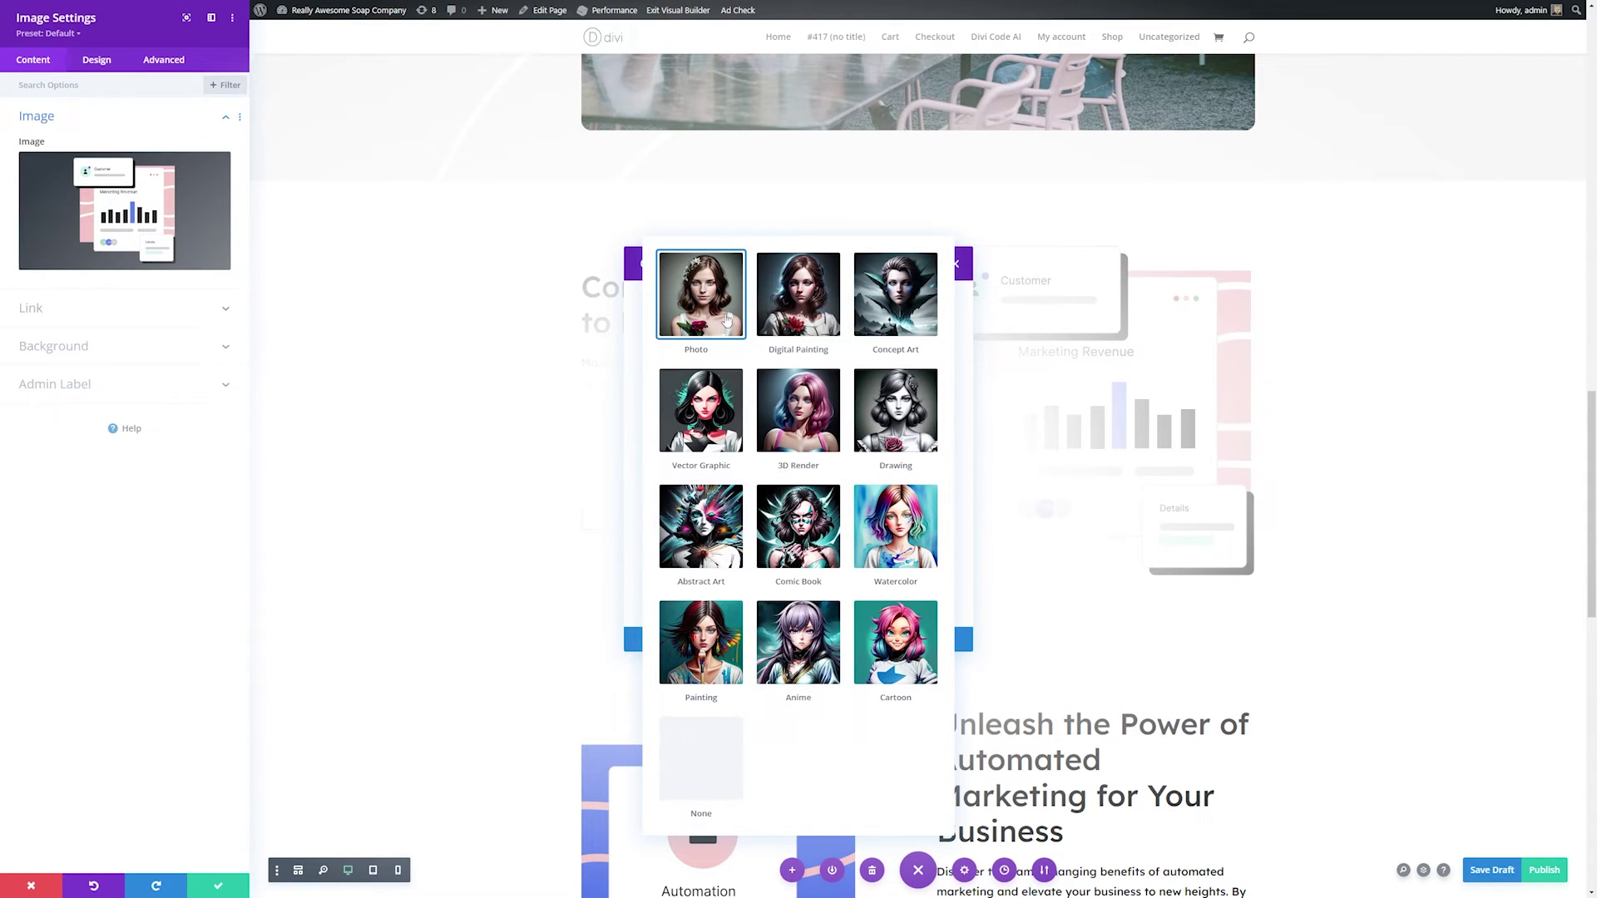
Step: Generate four square Photo-style images of a female customer
click(716, 313)
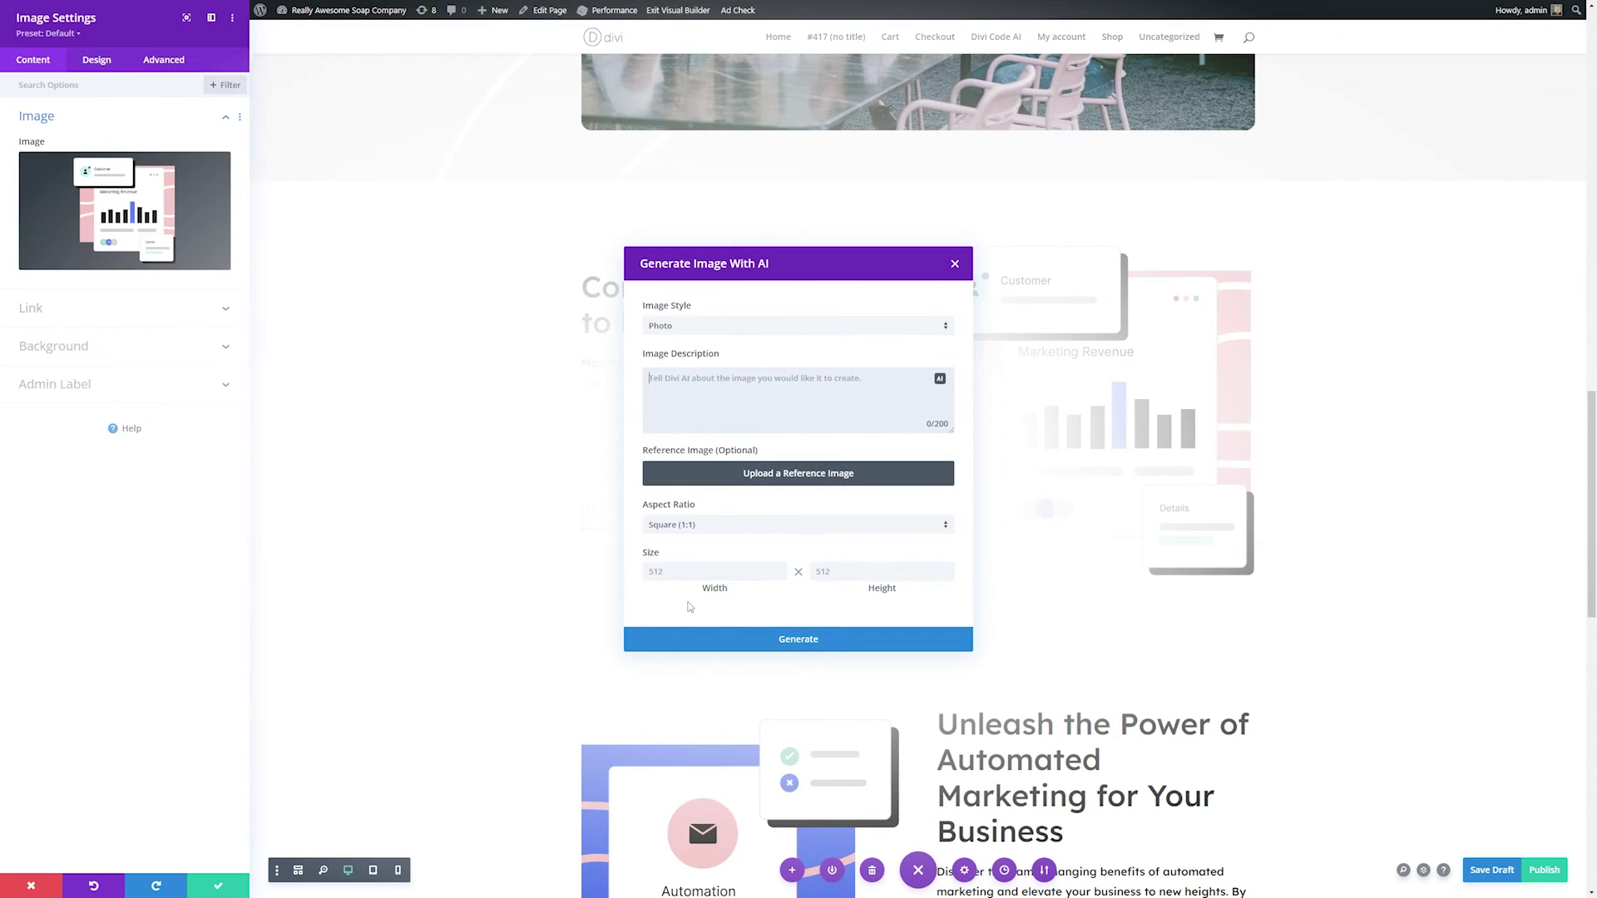
click(782, 525)
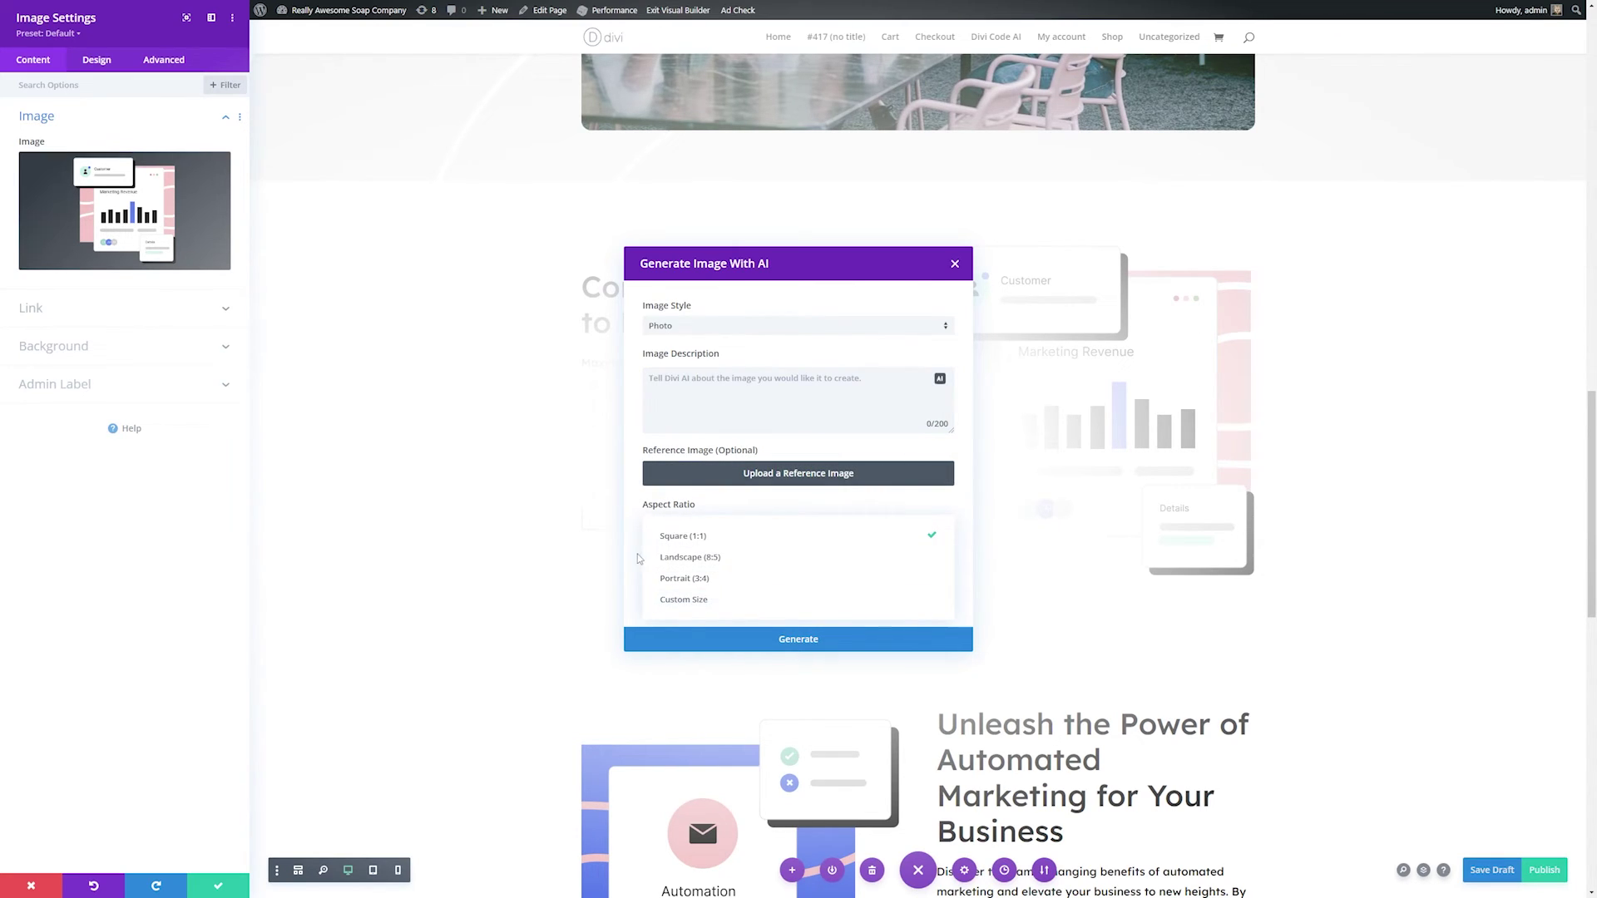
click(782, 528)
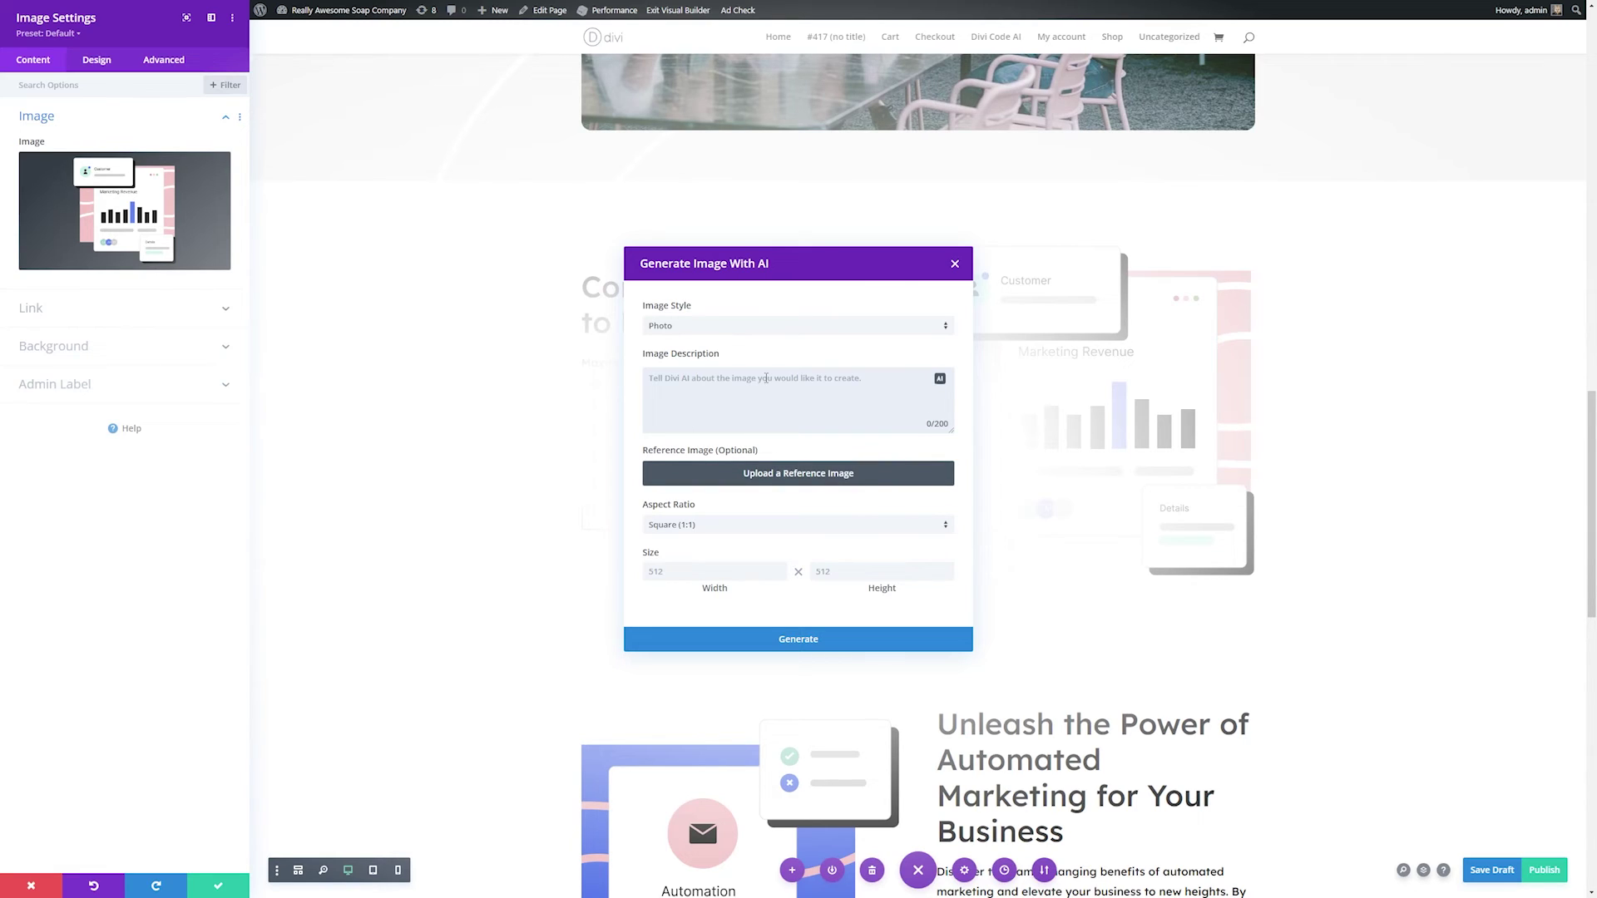
text(an image of a female customer)
click(799, 641)
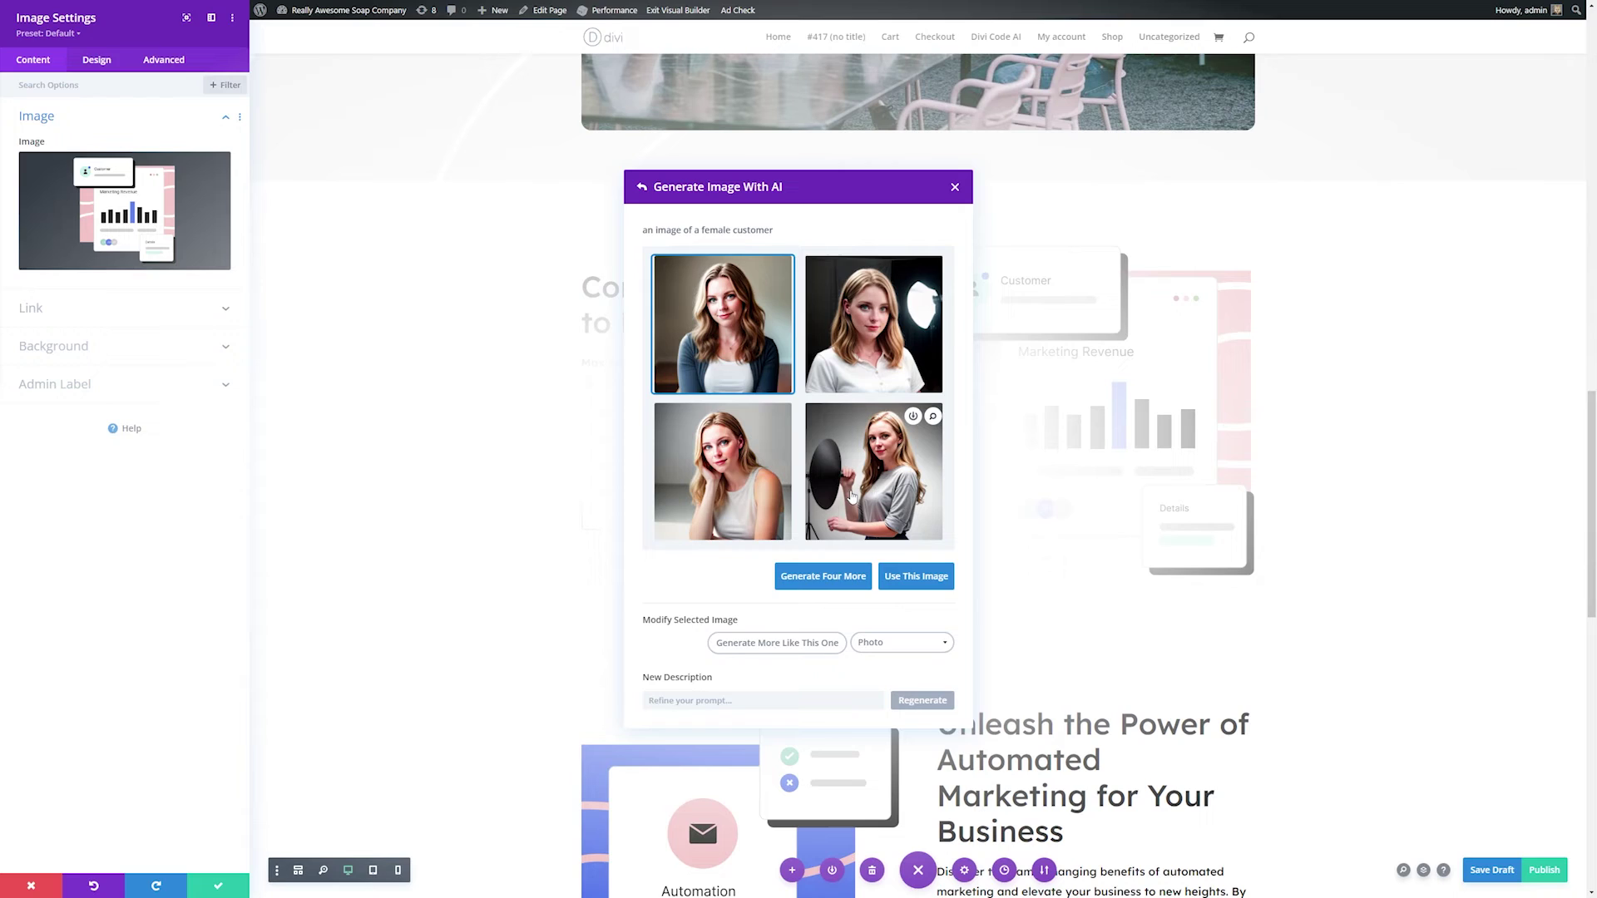
Step: Generate variations of the second portrait and pick the third one
click(897, 655)
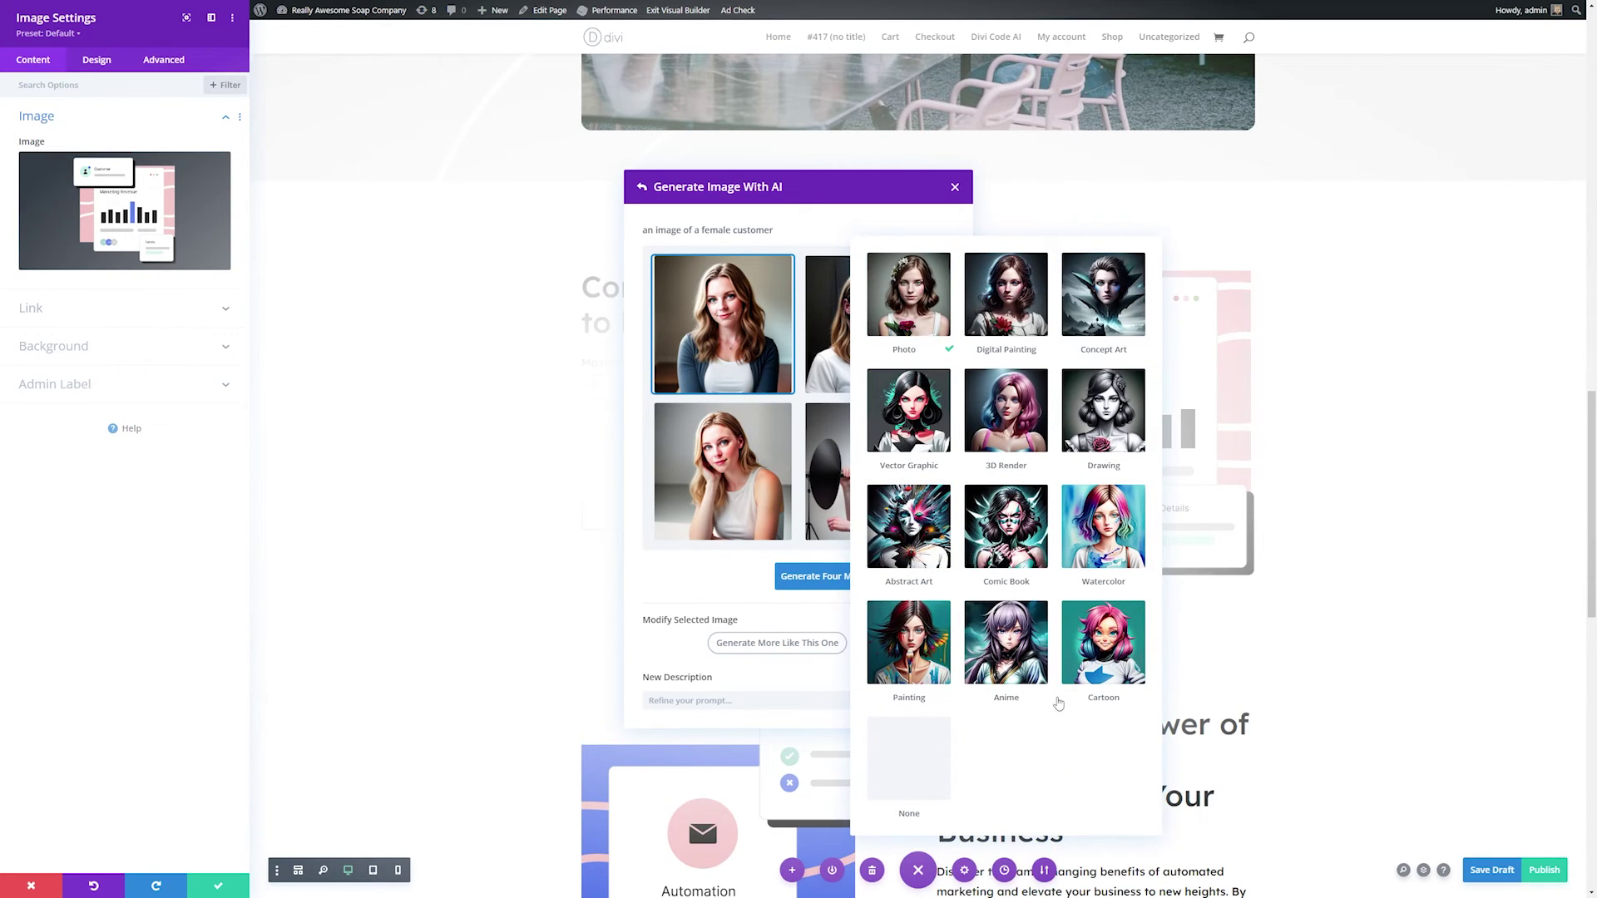
click(717, 596)
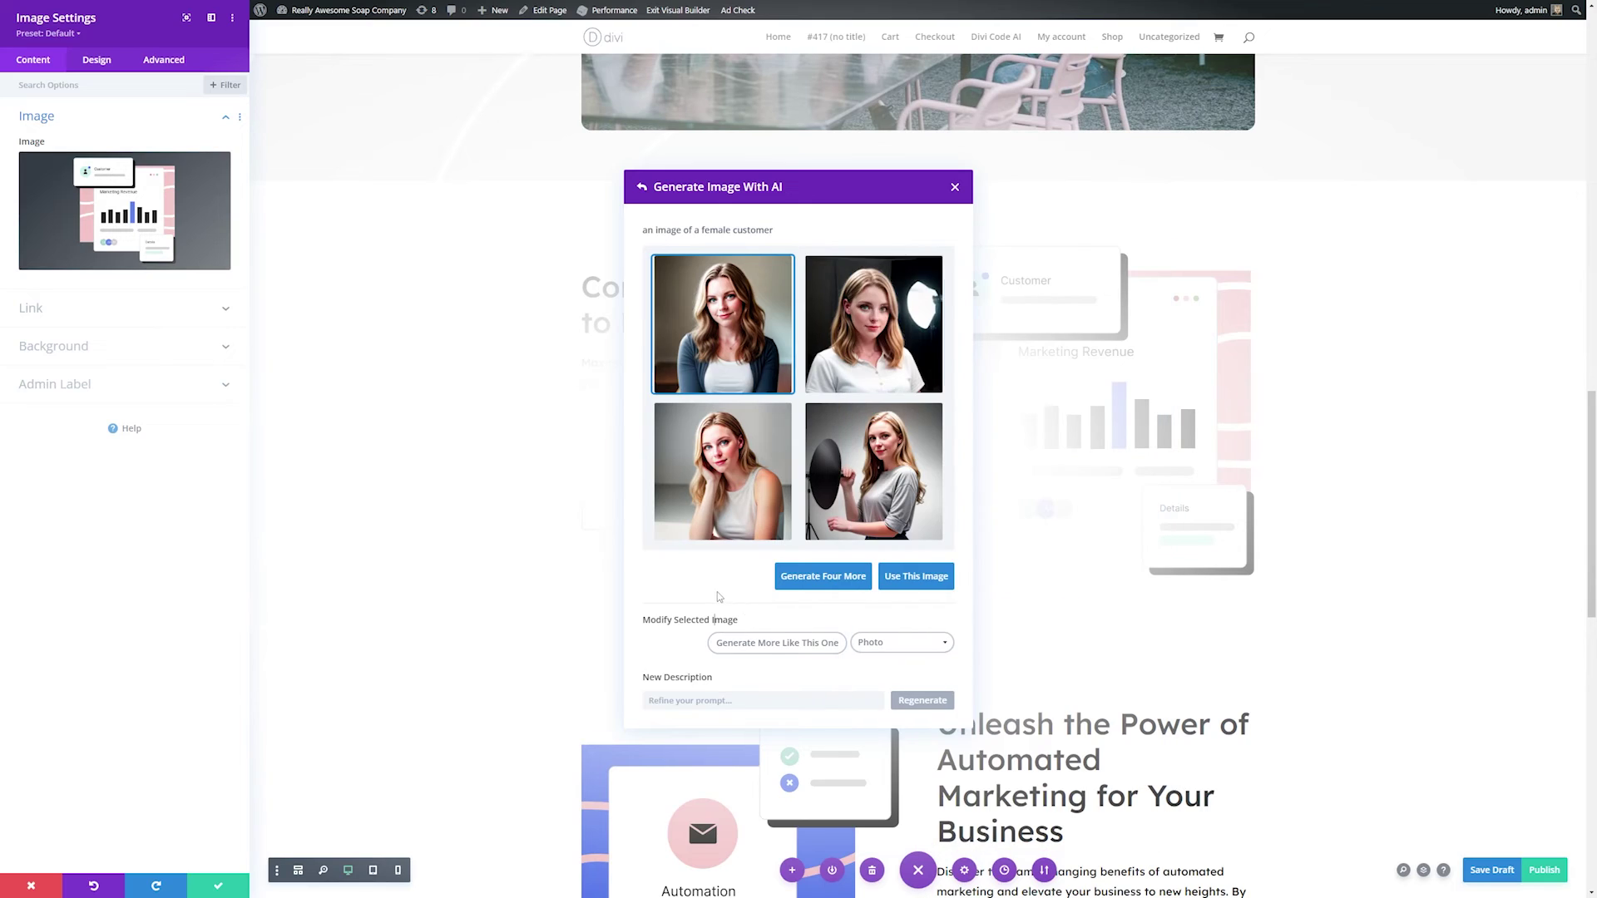
click(899, 366)
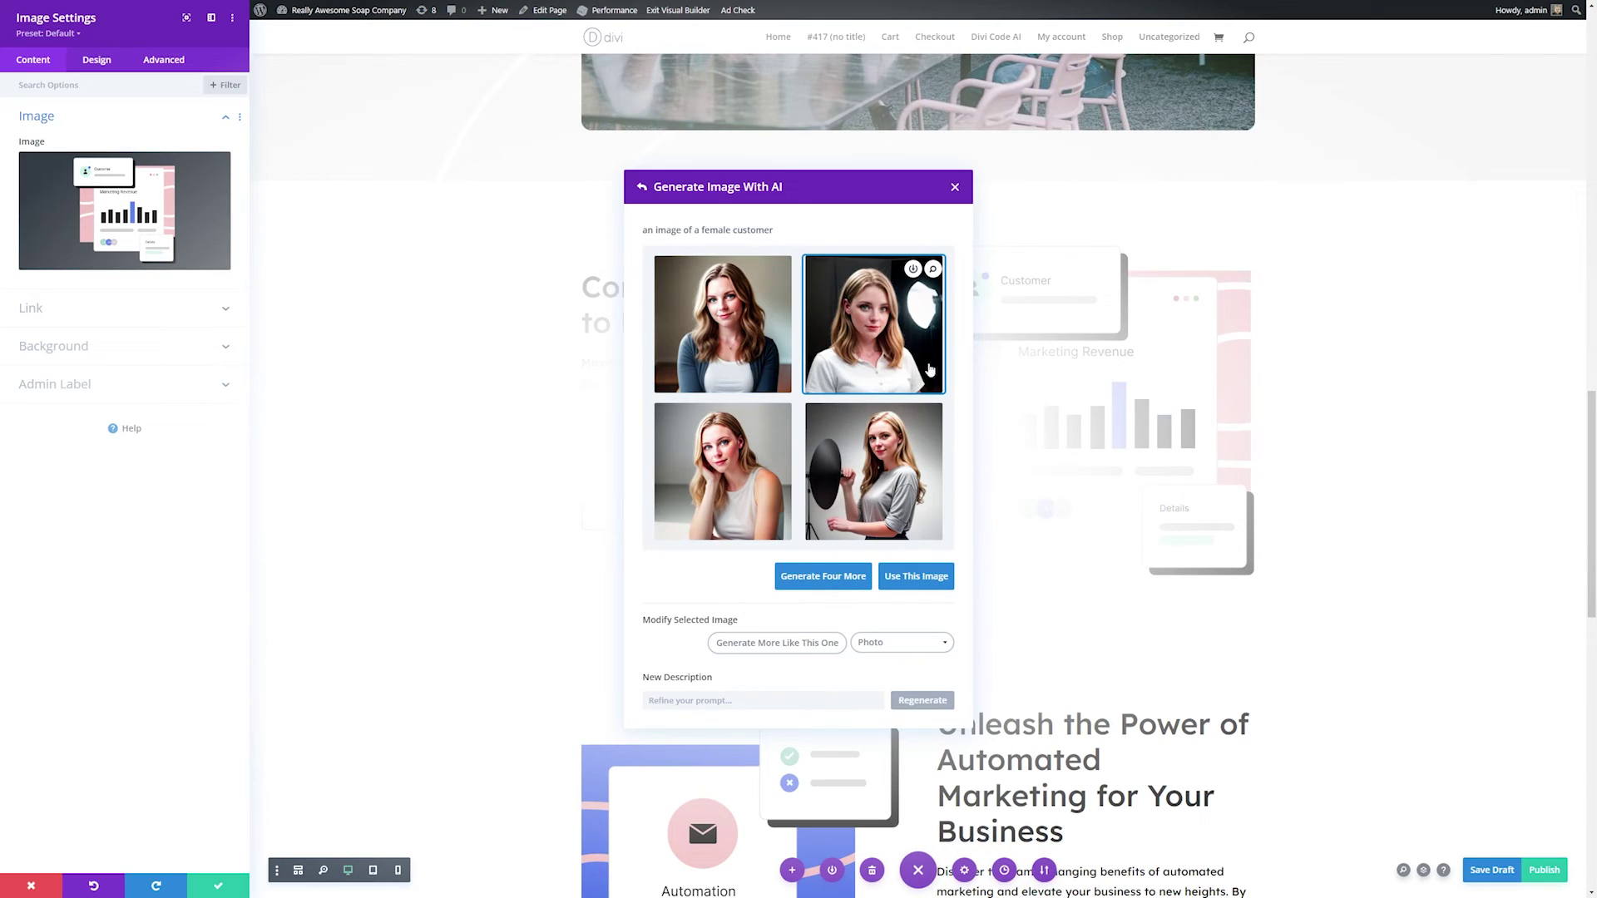
click(750, 643)
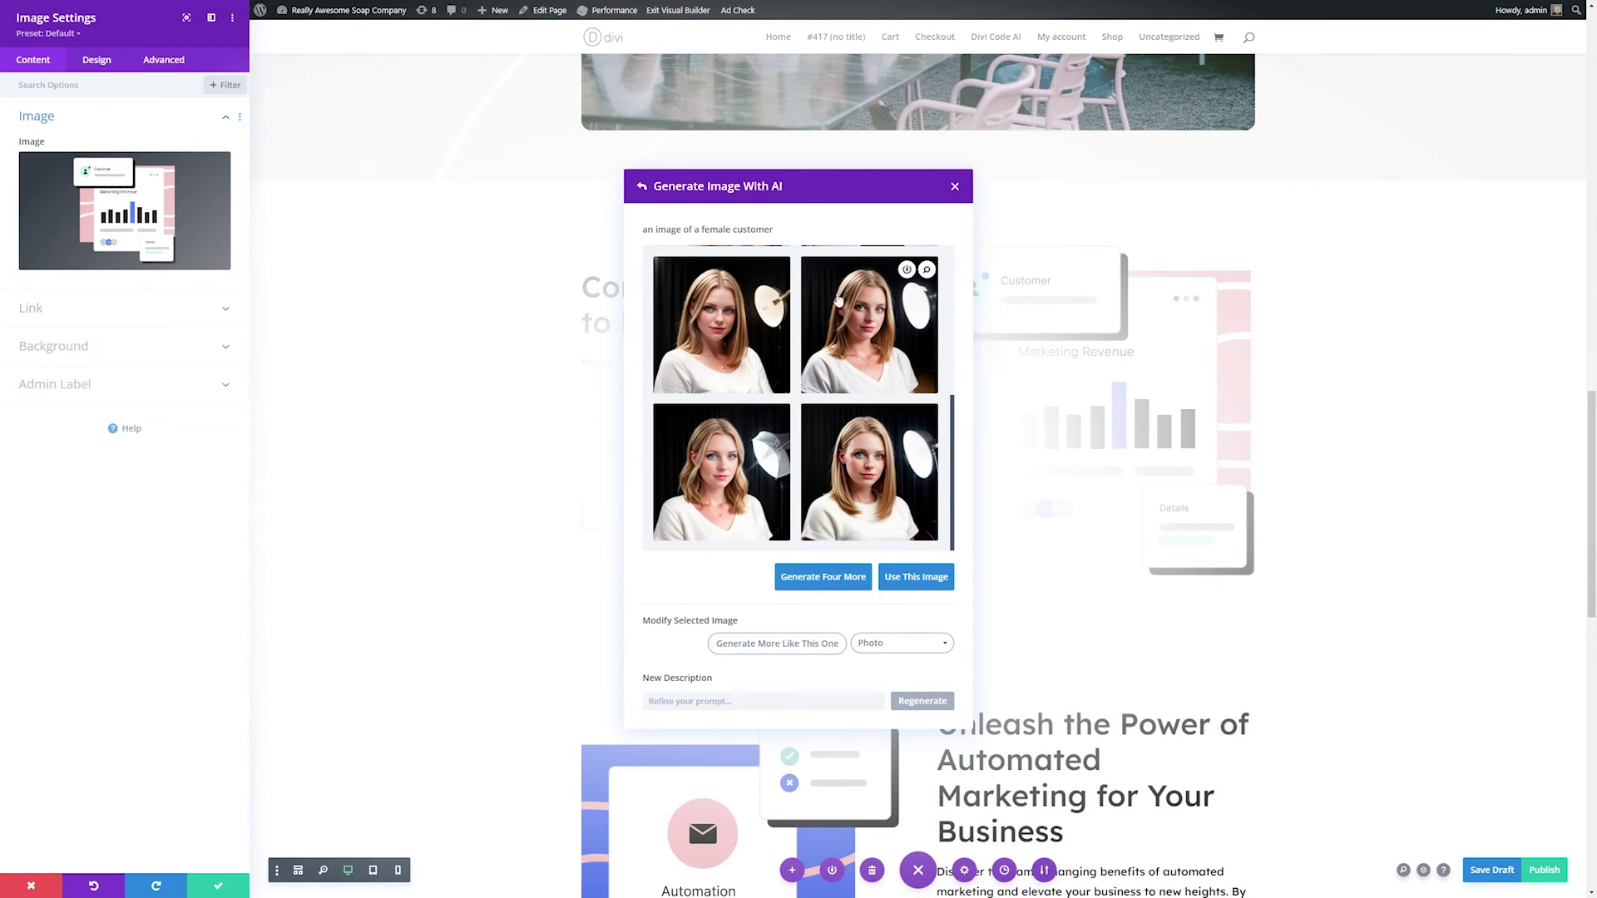
click(753, 516)
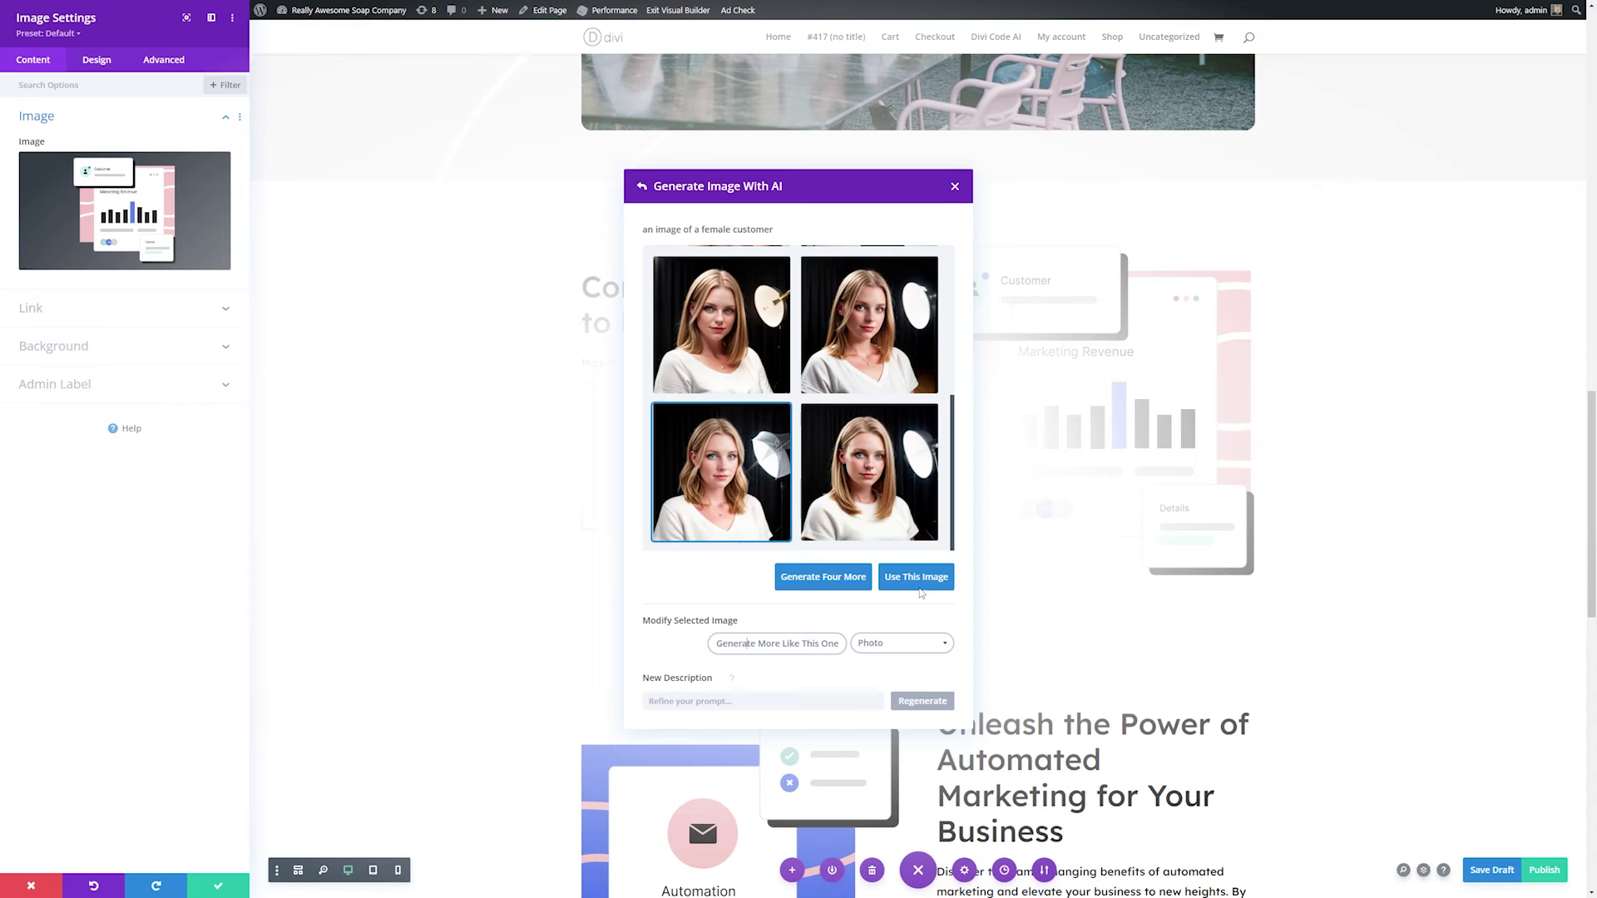
Step: Insert the chosen AI portrait of a woman beside 'Connect Your Store to Email Marketing' and close the image settings
click(923, 580)
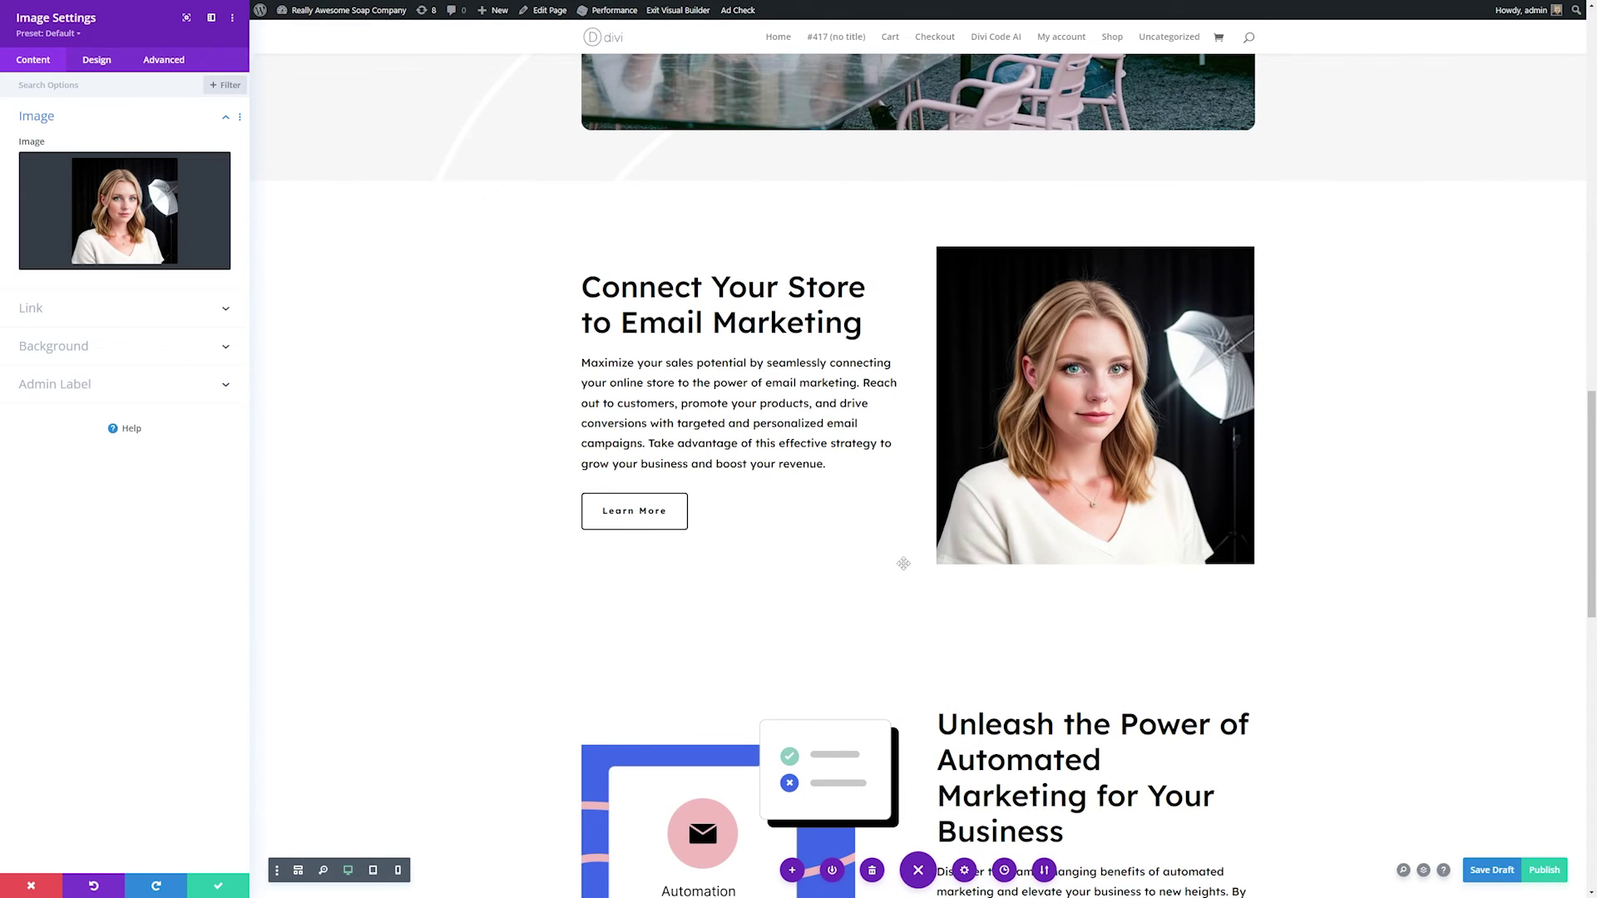
scroll(833, 560, up, 1)
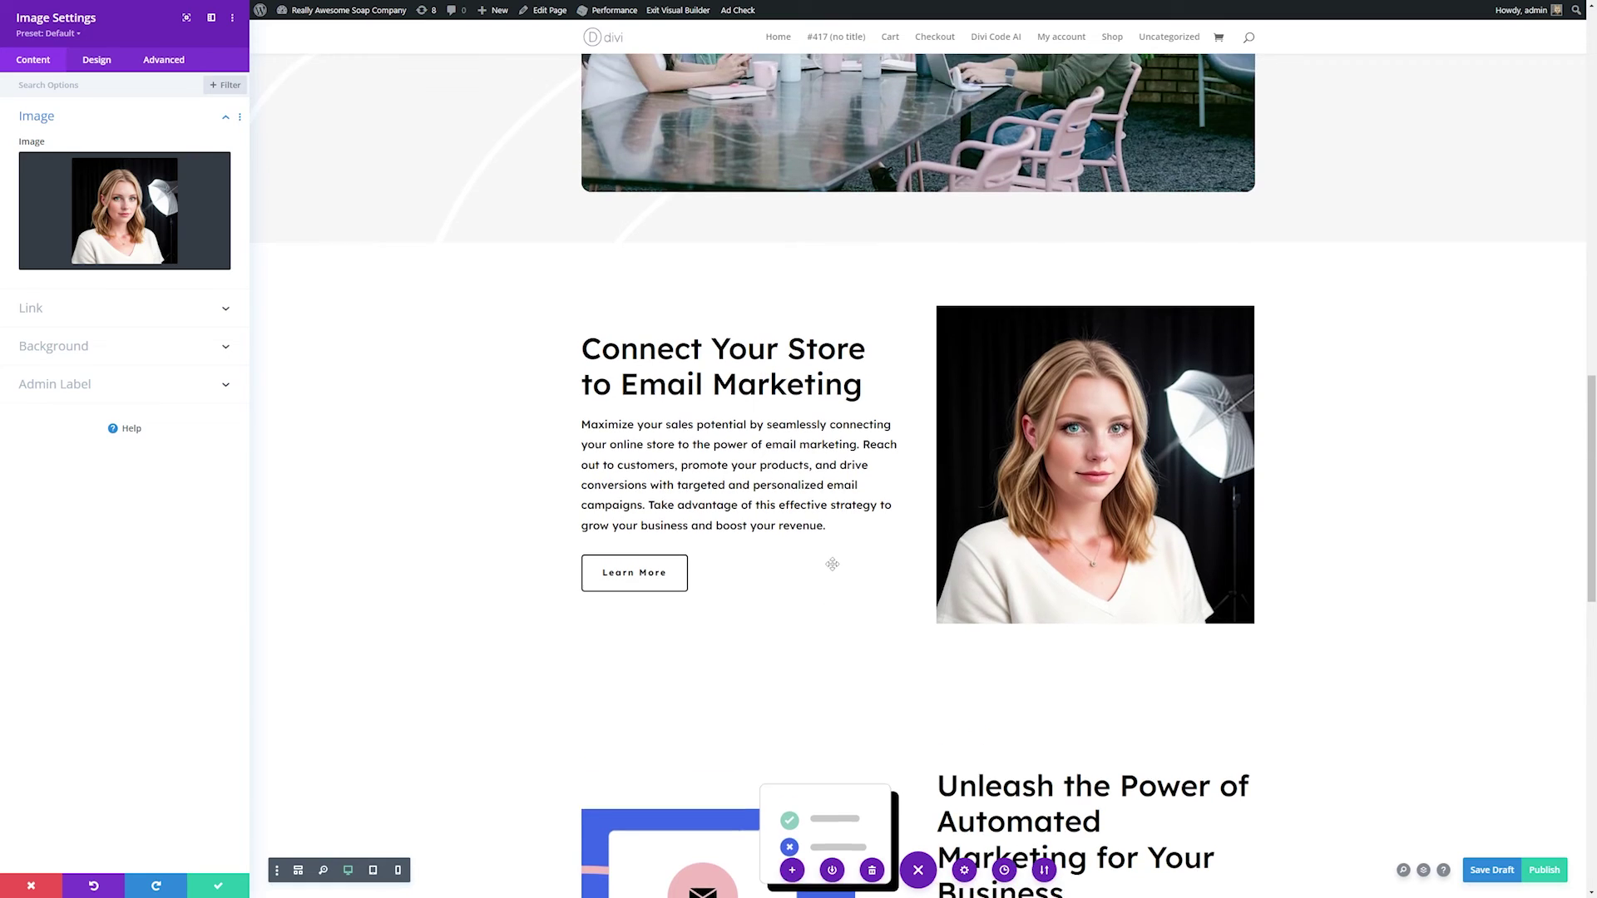
scroll(833, 564, down, 7)
scroll(833, 563, up, 10)
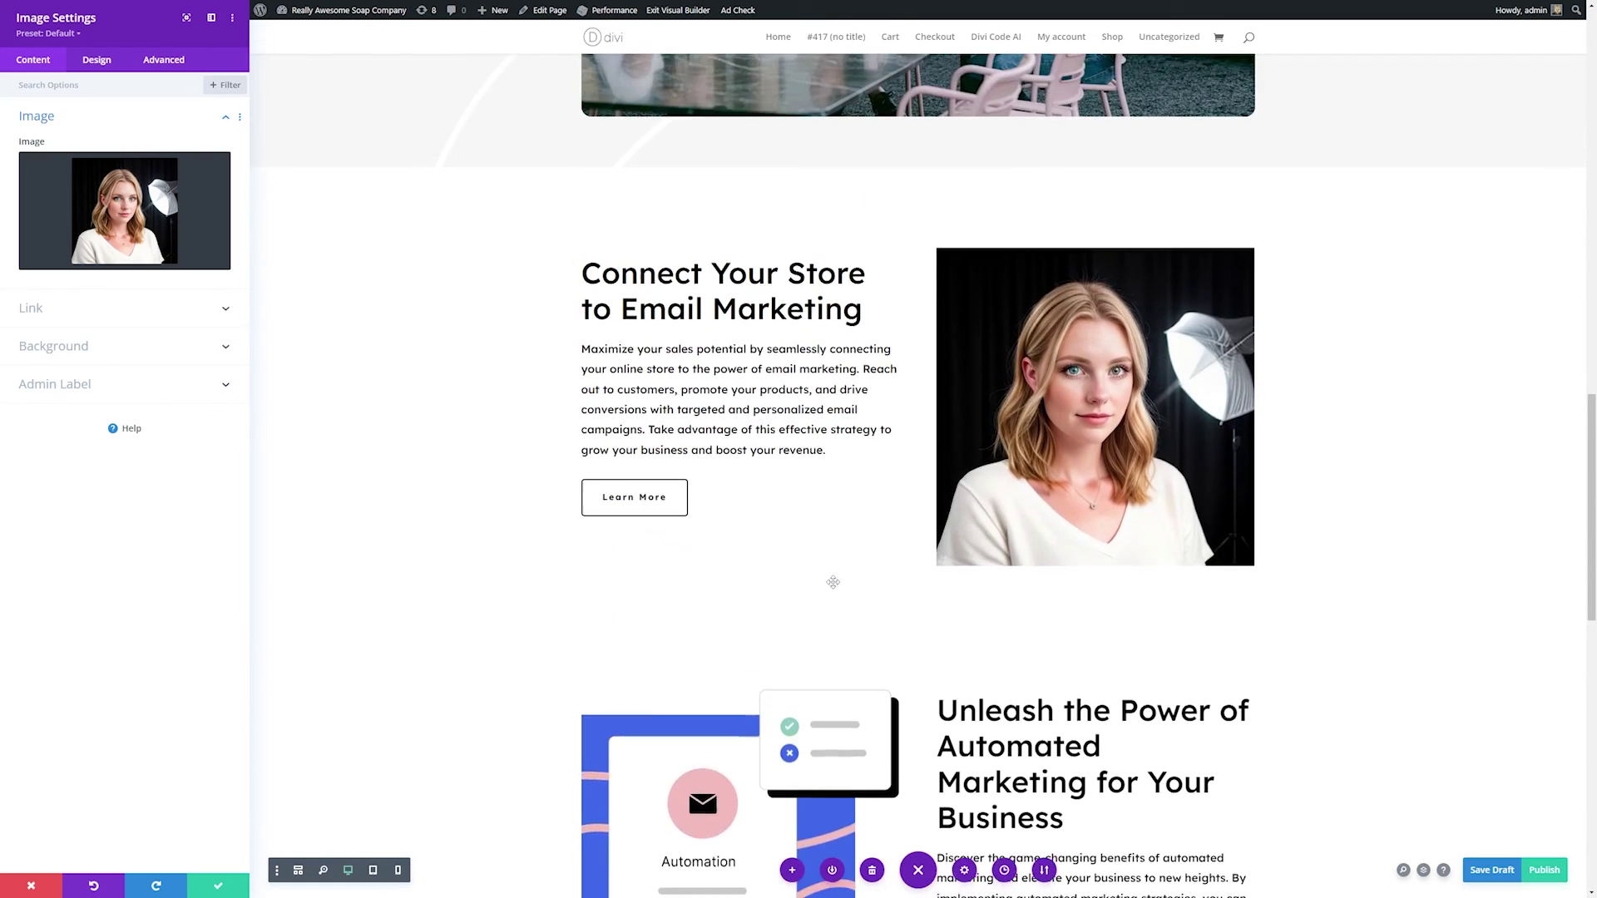
scroll(835, 582, up, 5)
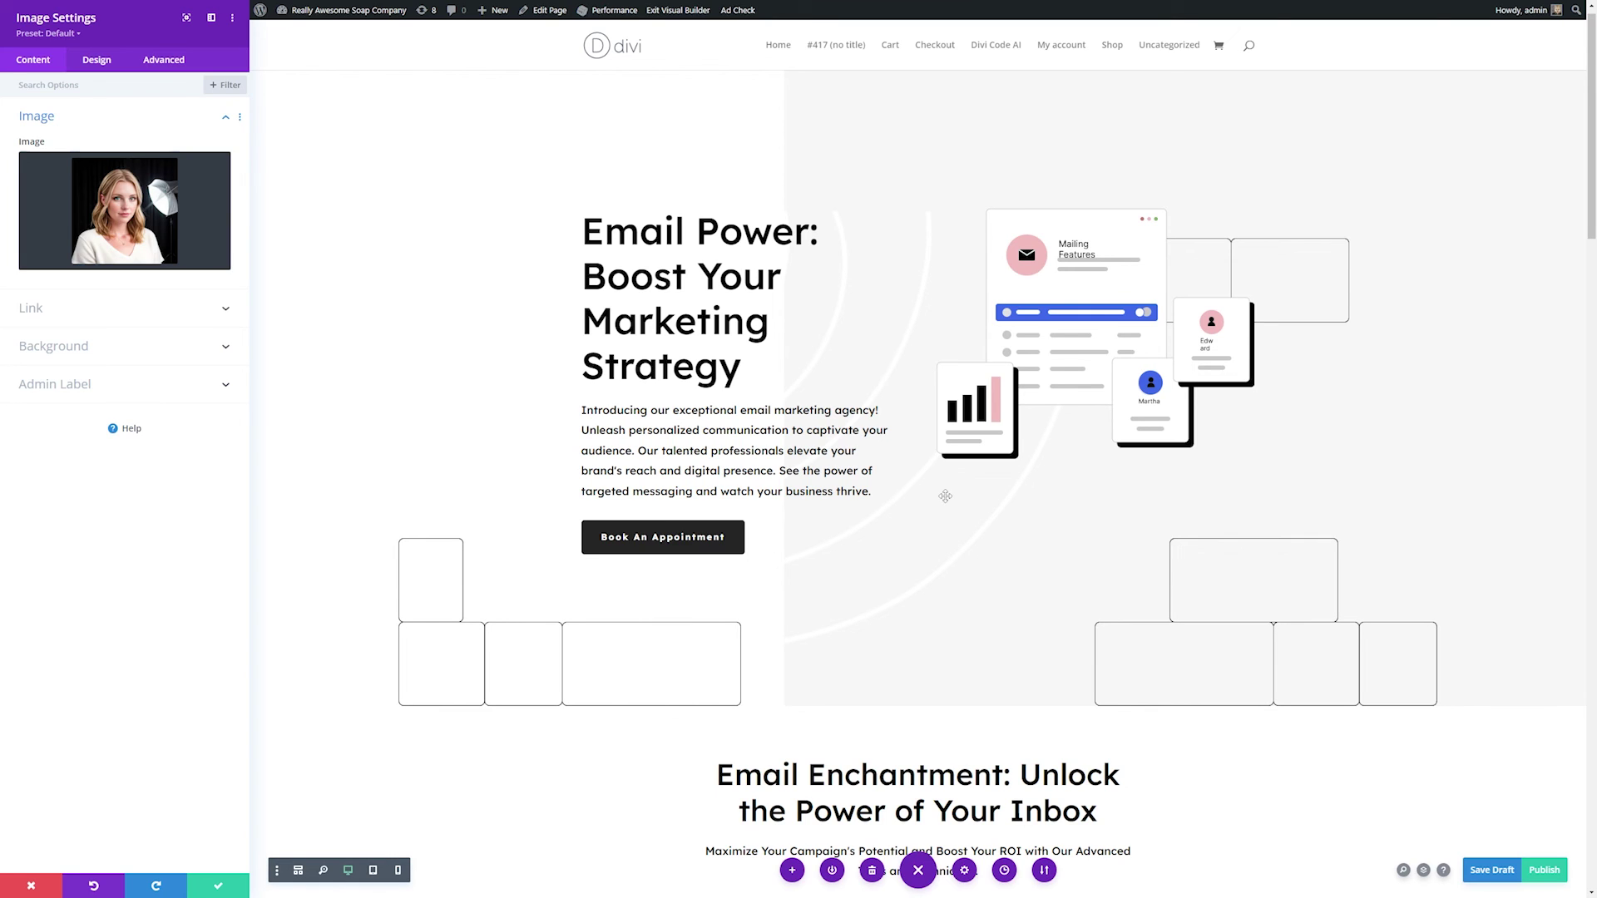
scroll(945, 495, down, 8)
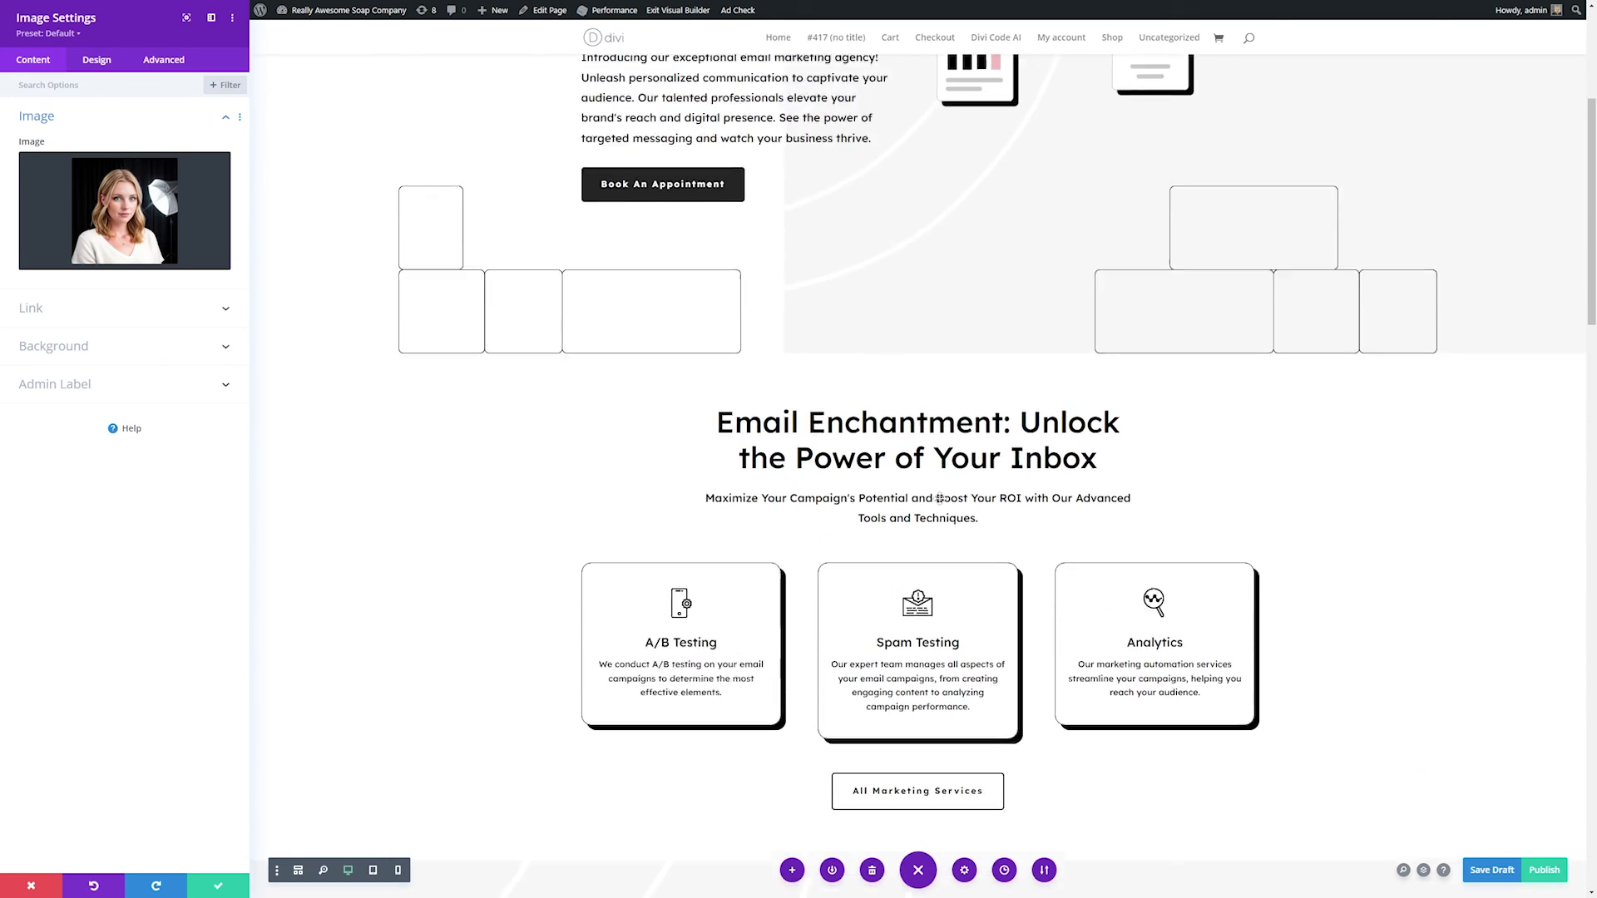
key(Escape)
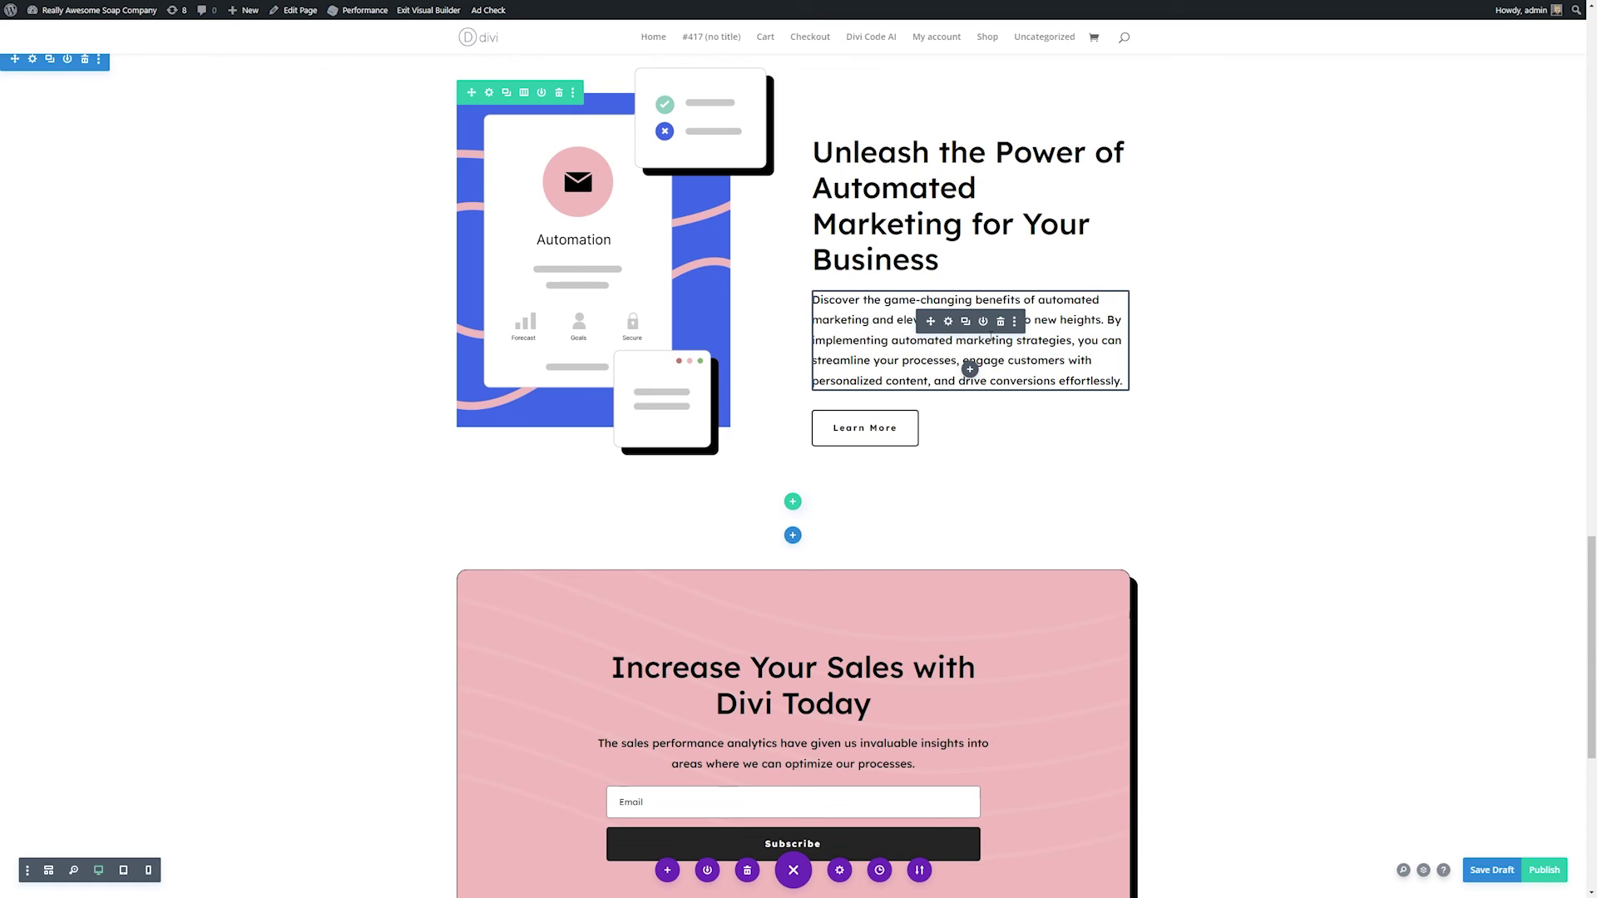
Step: Run Divi AI's Fix Spelling & Grammar on the paragraph under 'Unleash the Power of Automated Marketing'
click(948, 322)
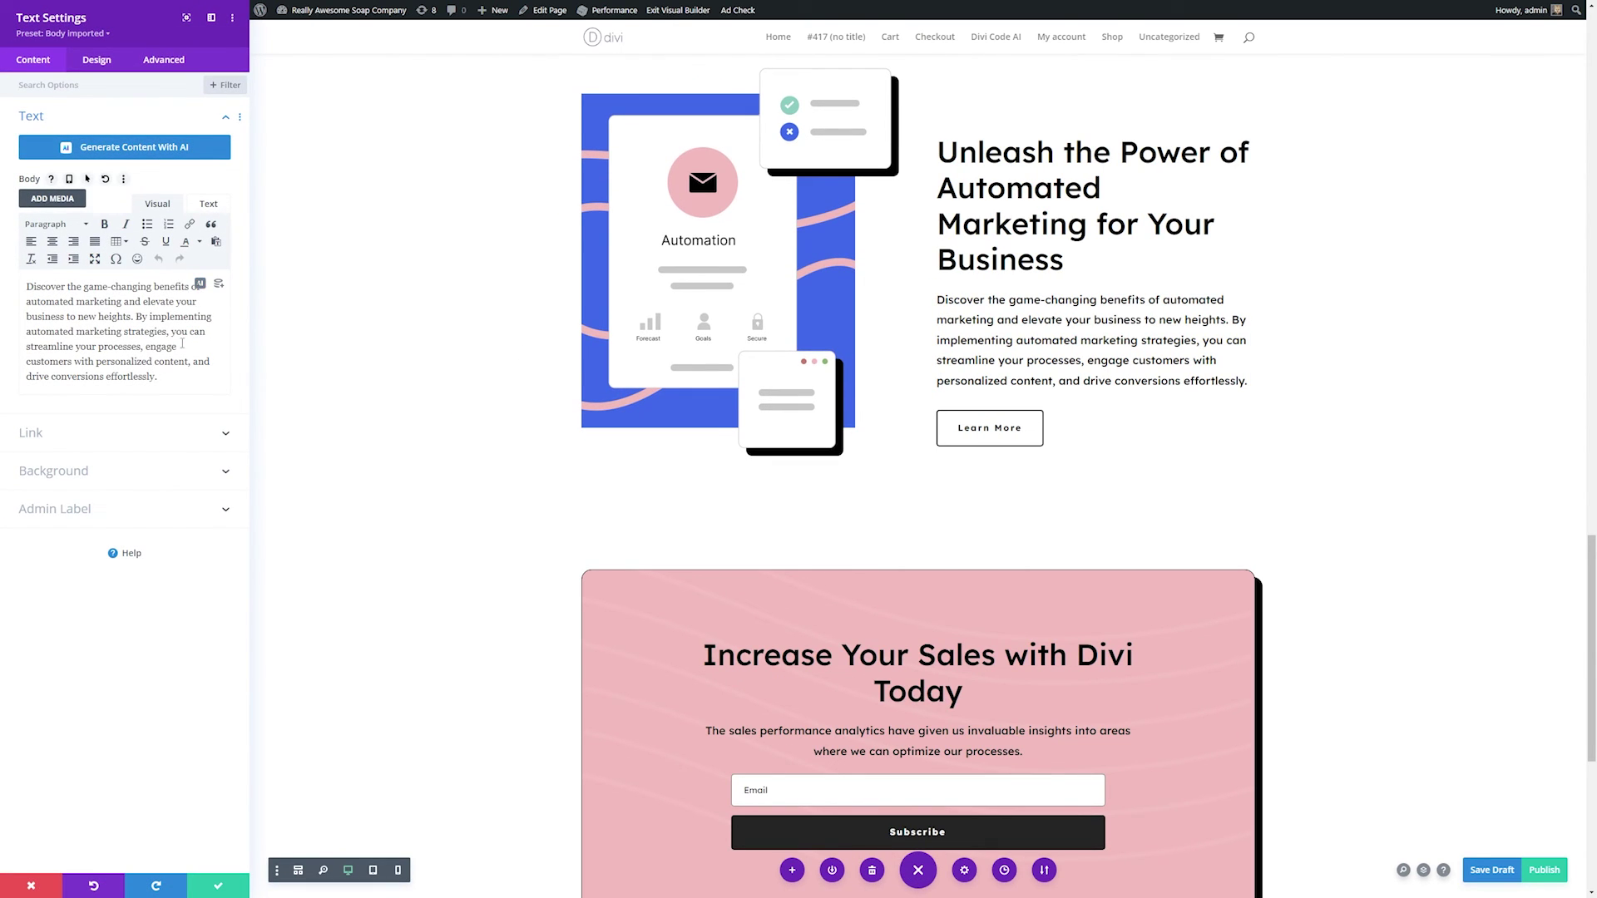
click(200, 286)
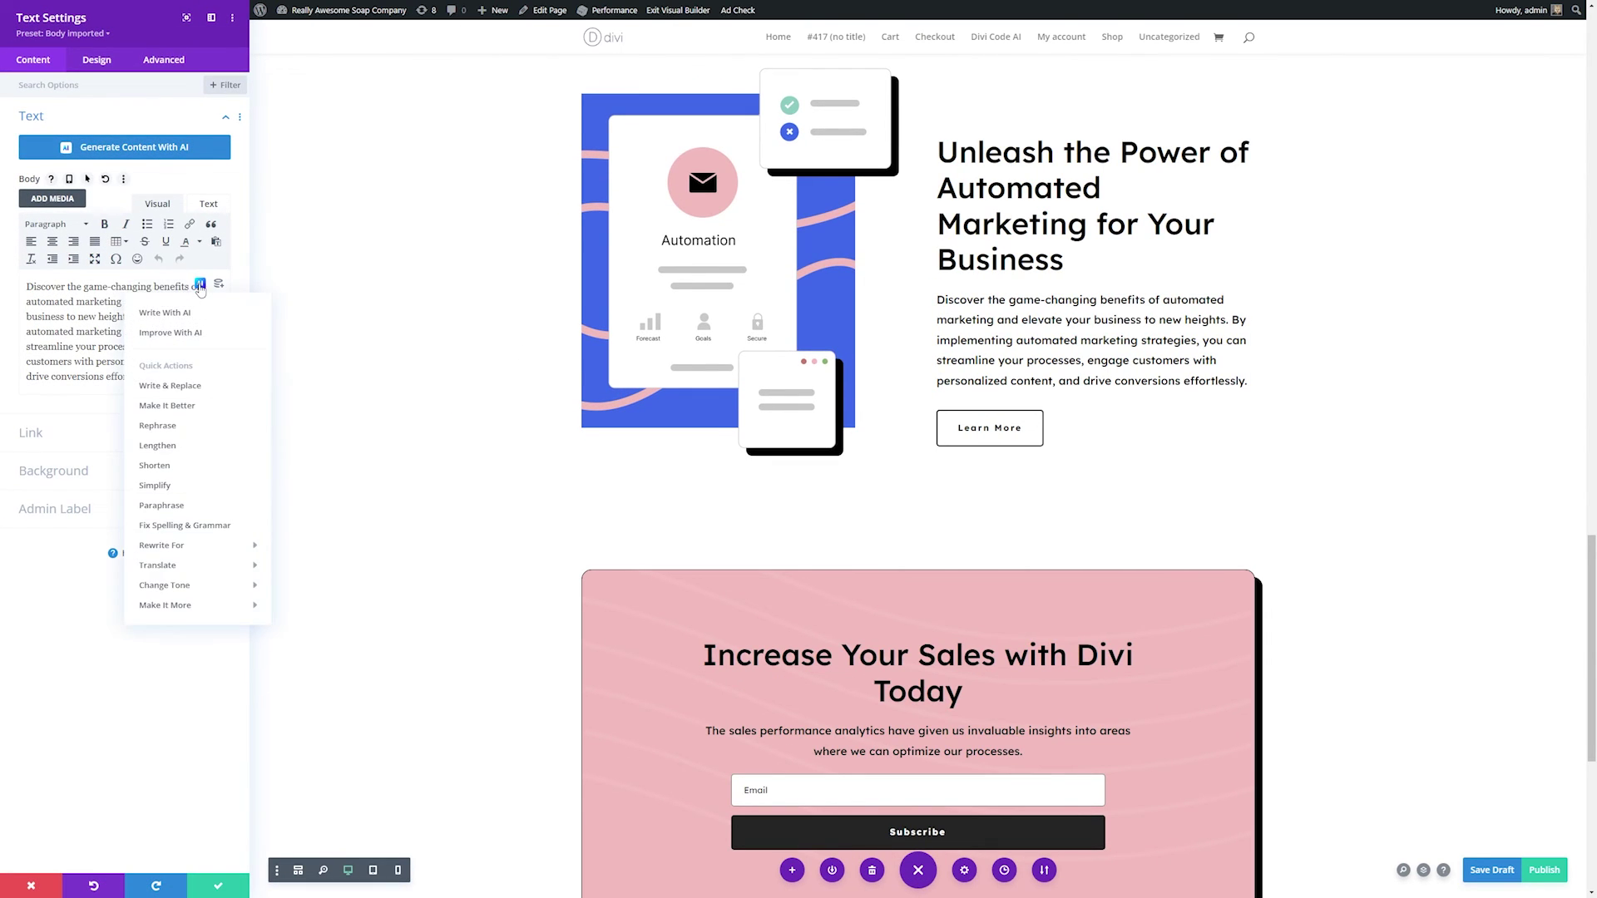
click(185, 528)
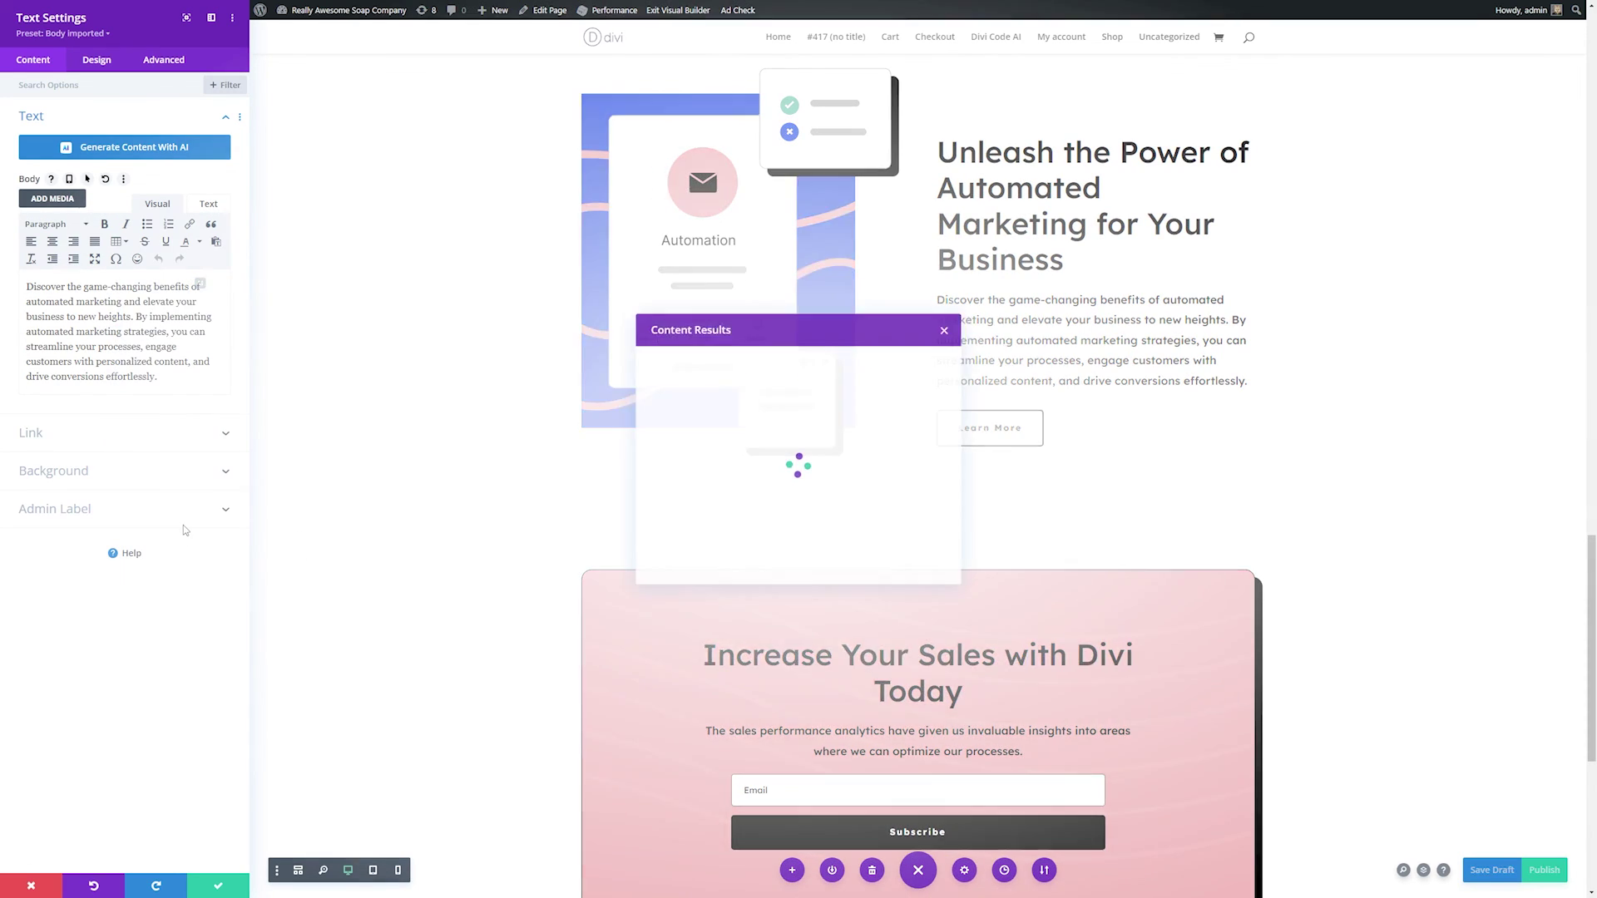